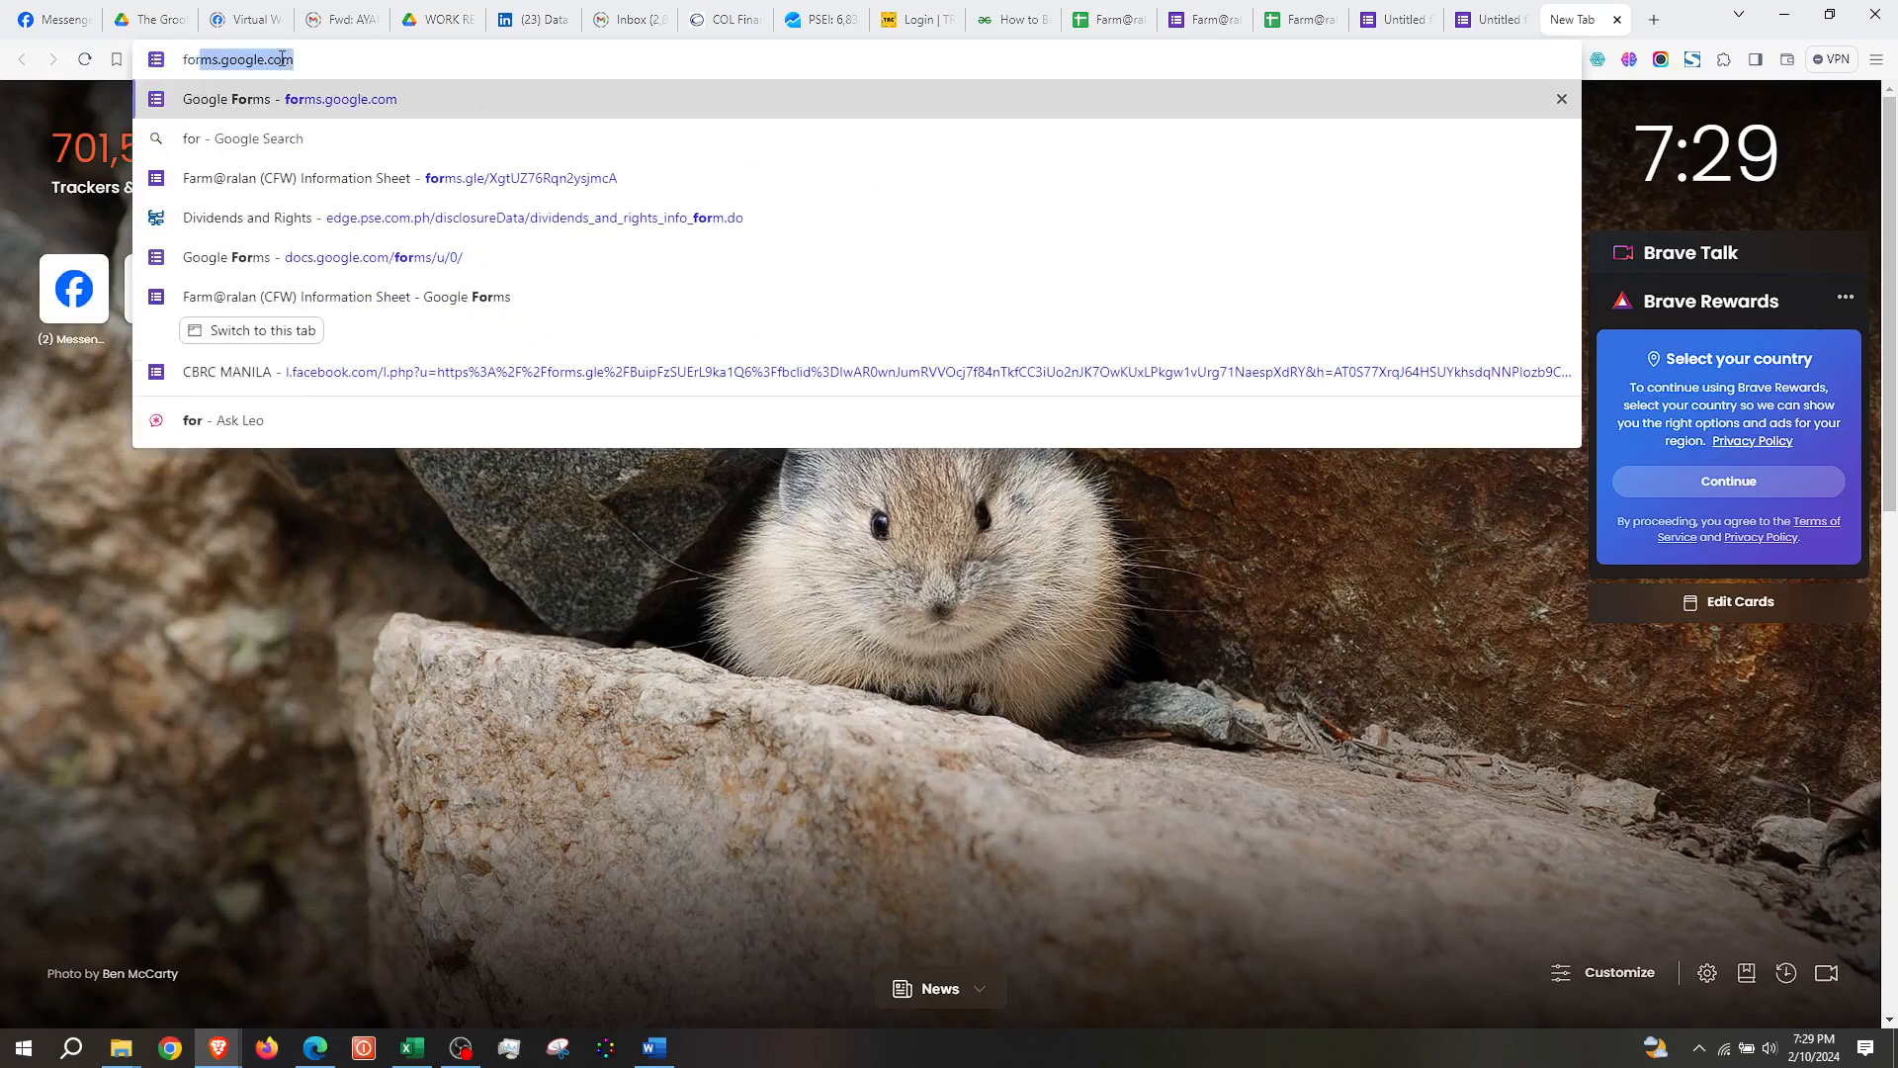
Go to forms.google.com and start a new blank form
{"action": "type", "text": "."}
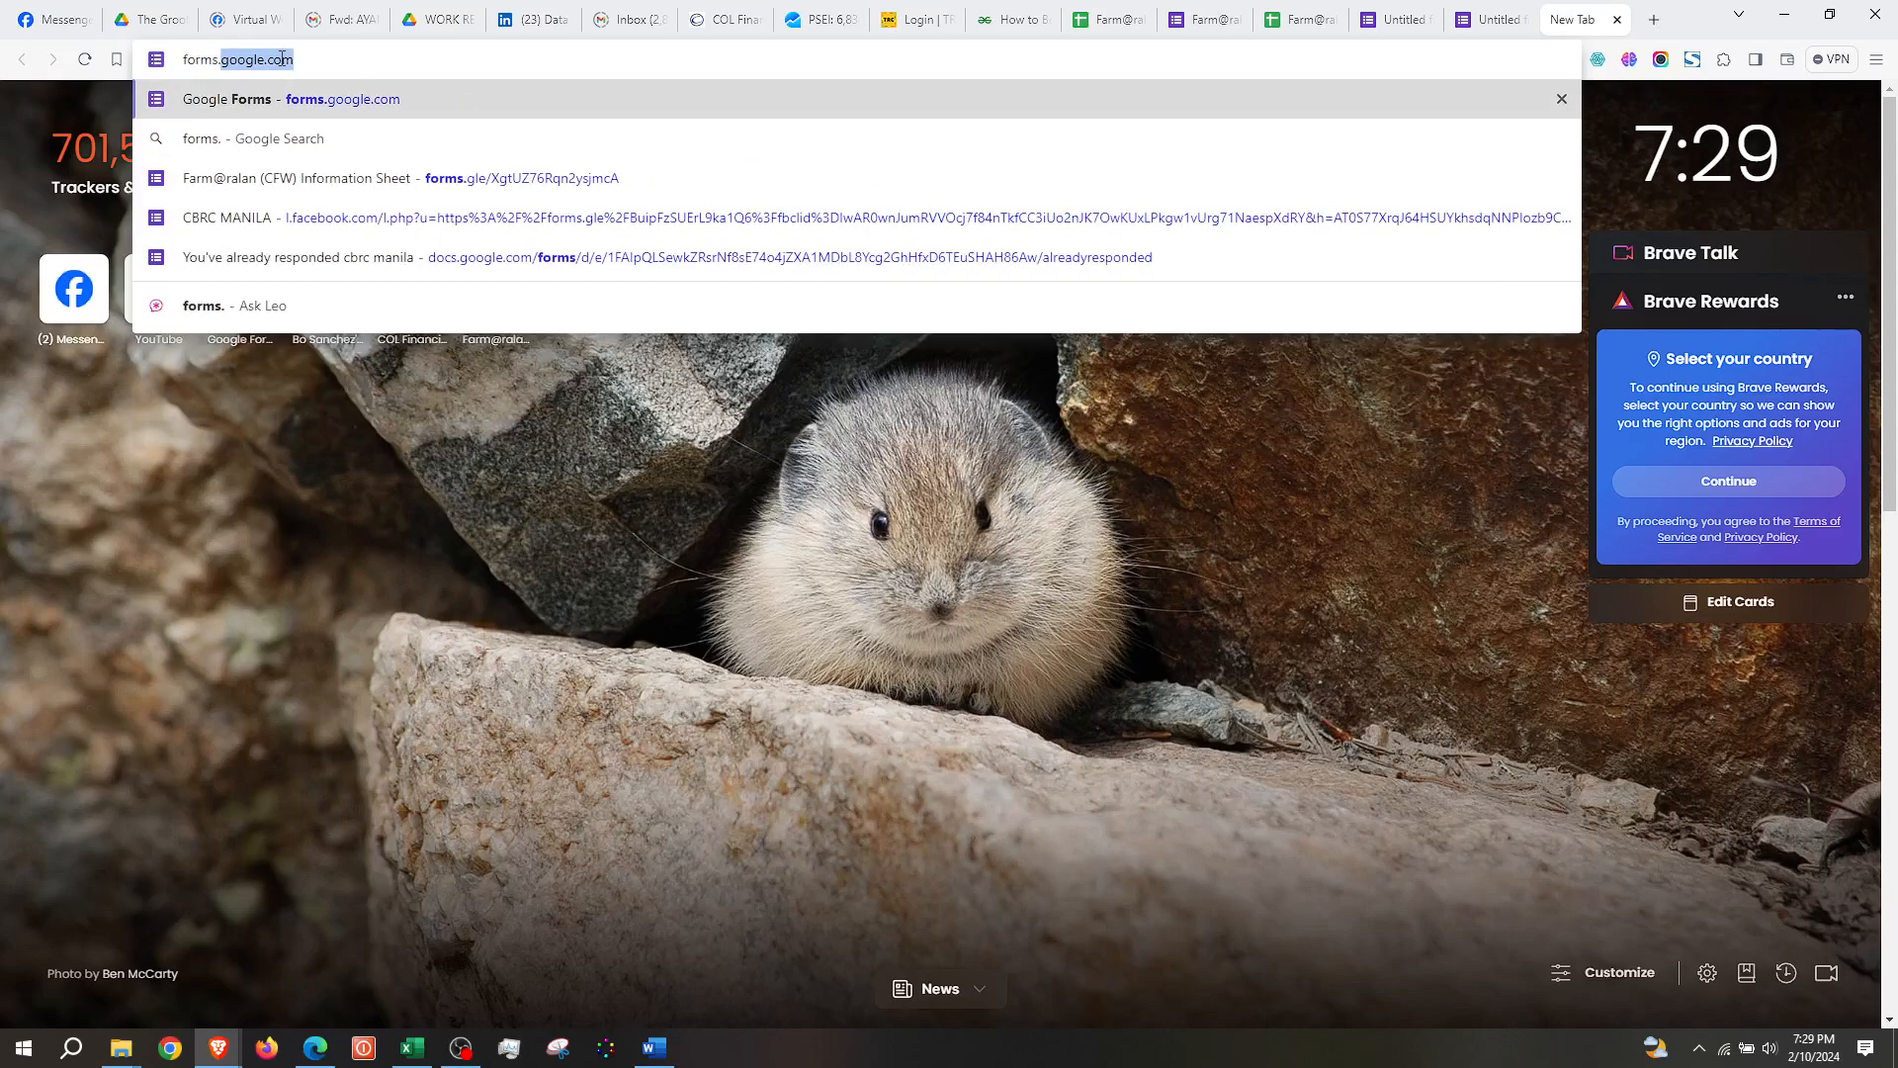
{"action": "type", "text": "google.com"}
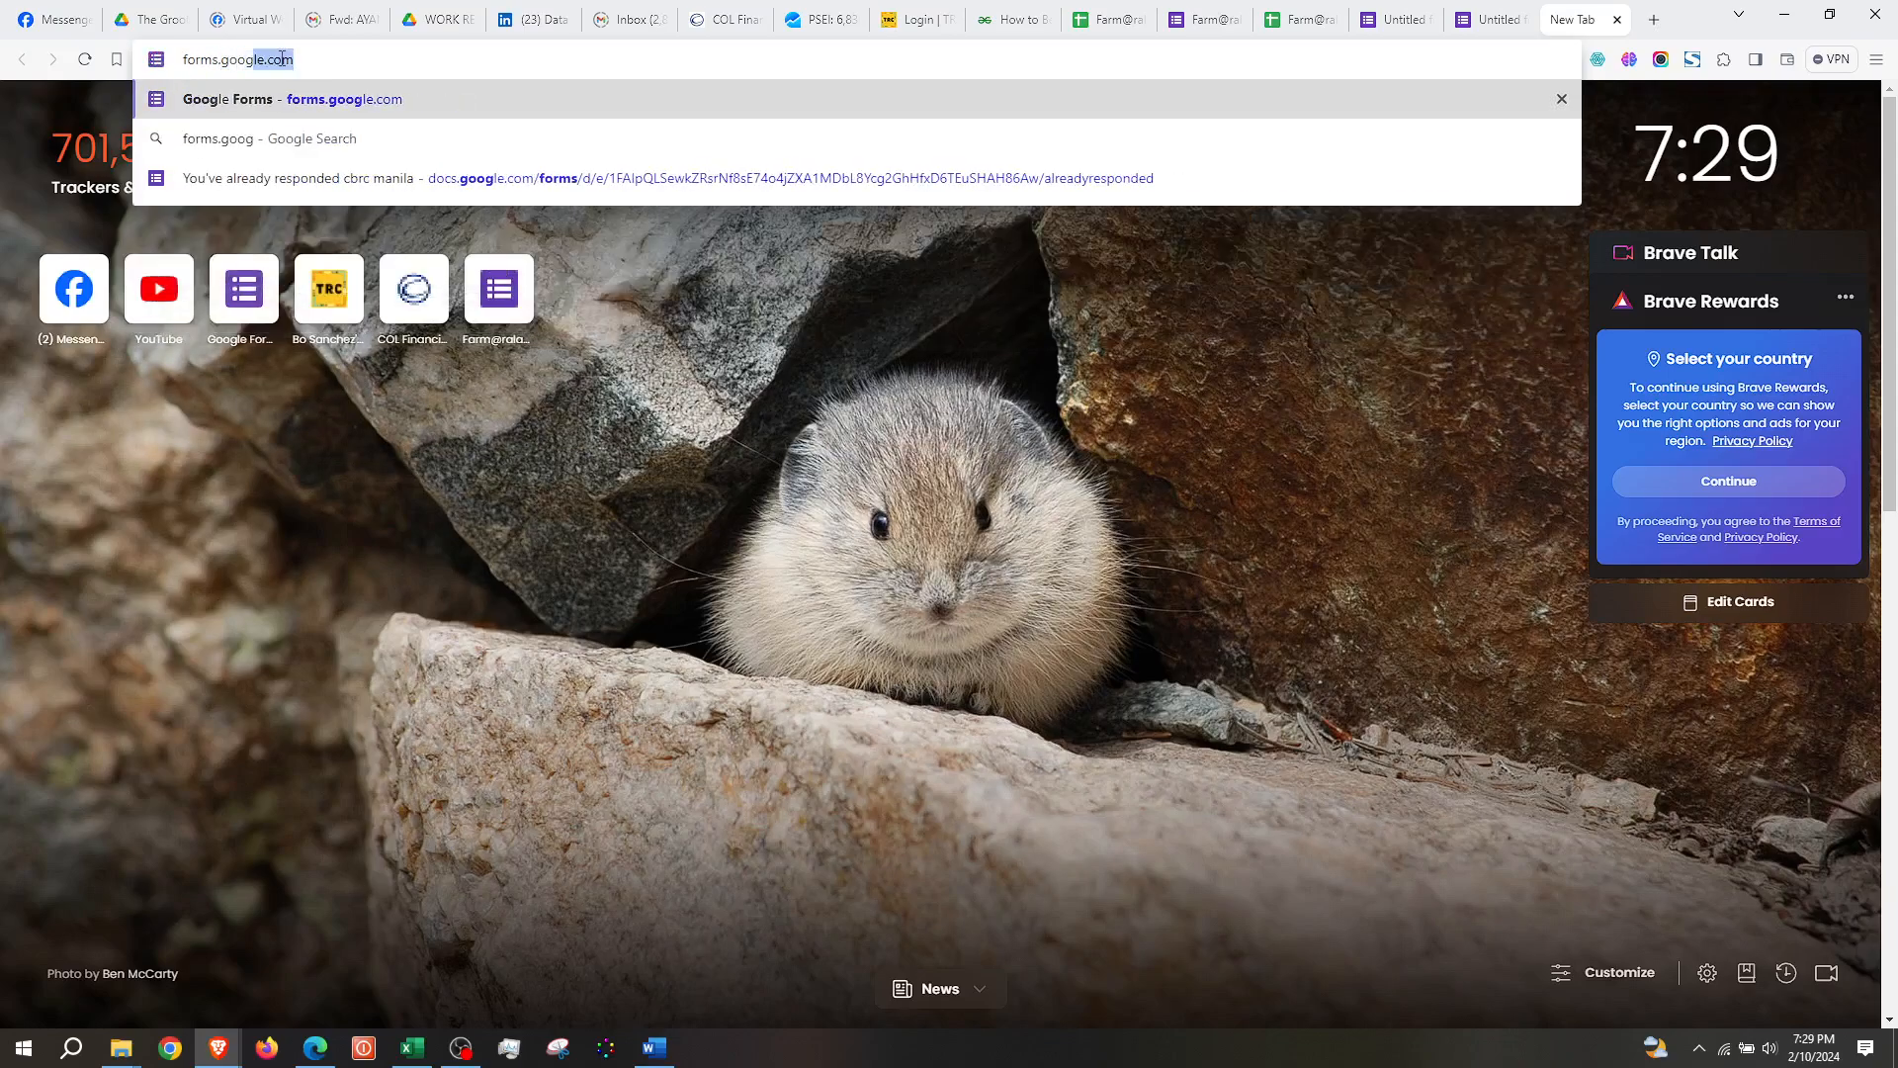
{"action": "key", "text": "Return"}
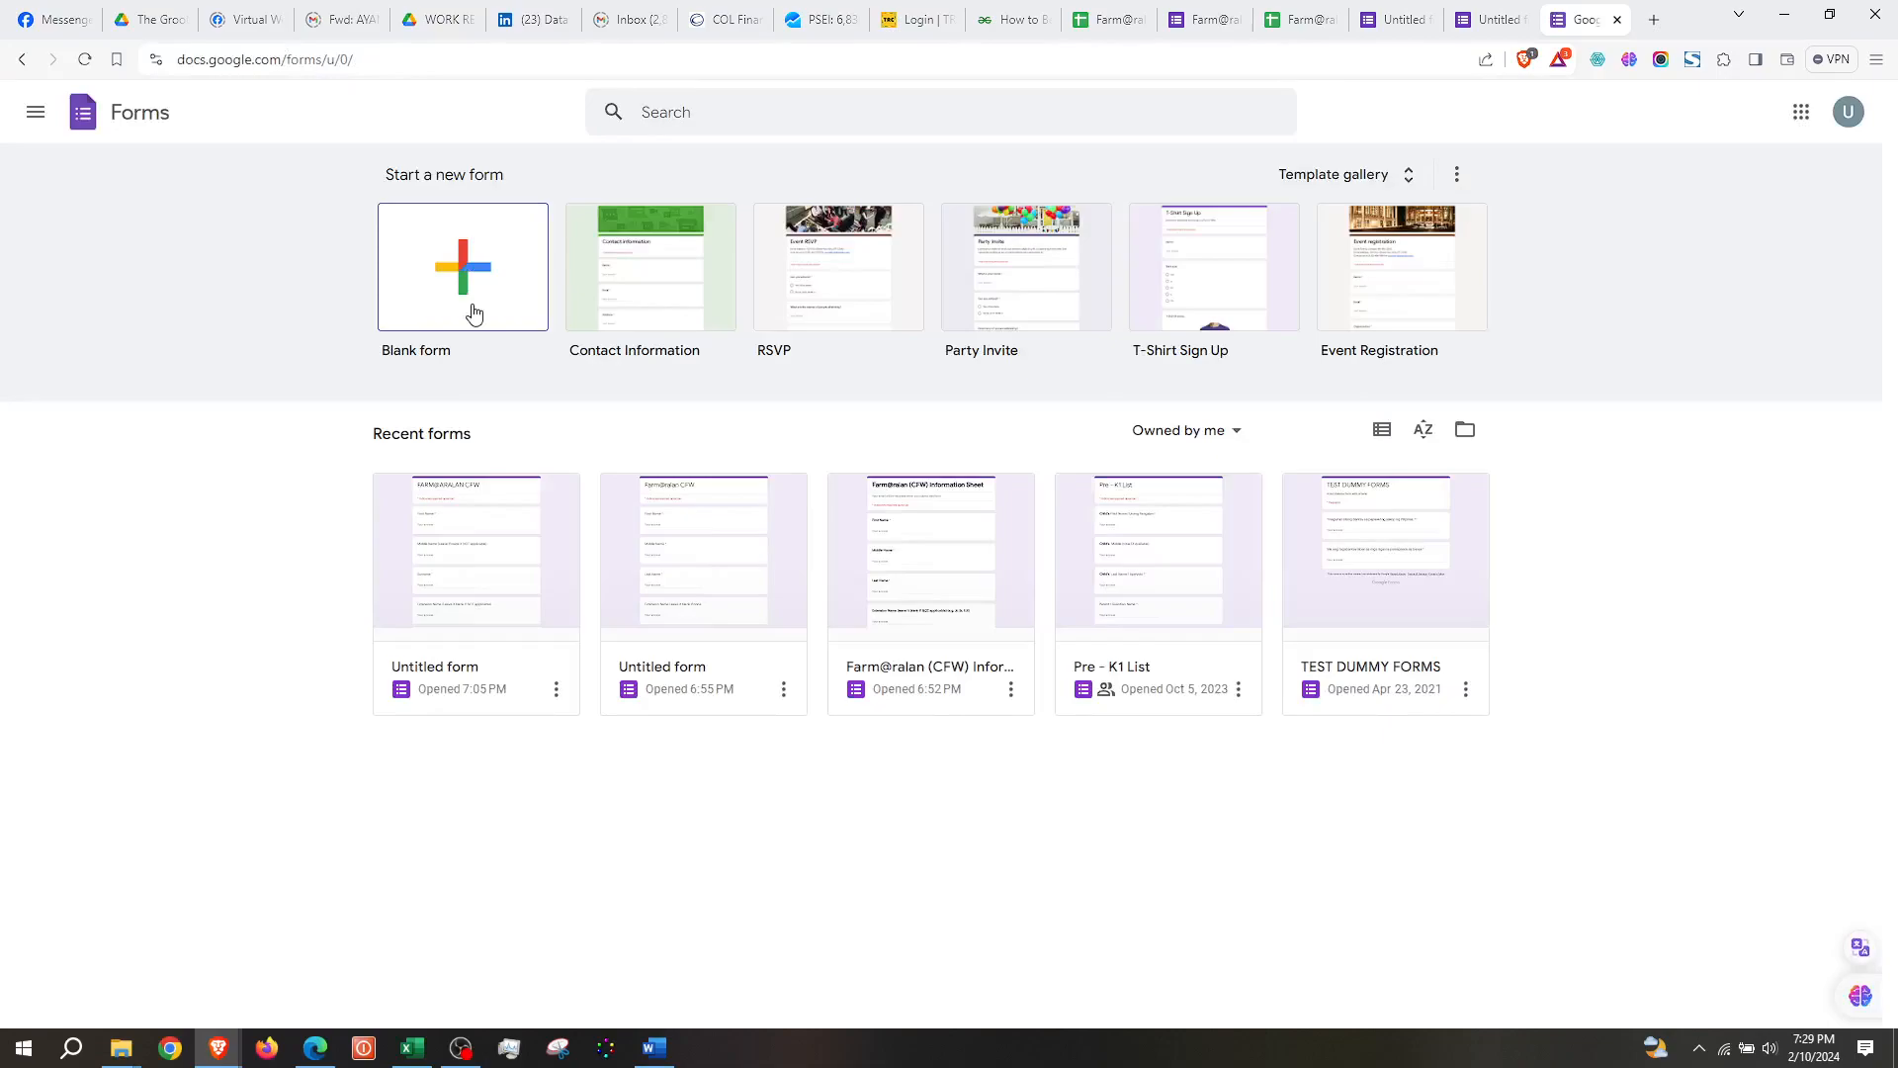
{"action": "left_click", "coordinate": [473, 313]}
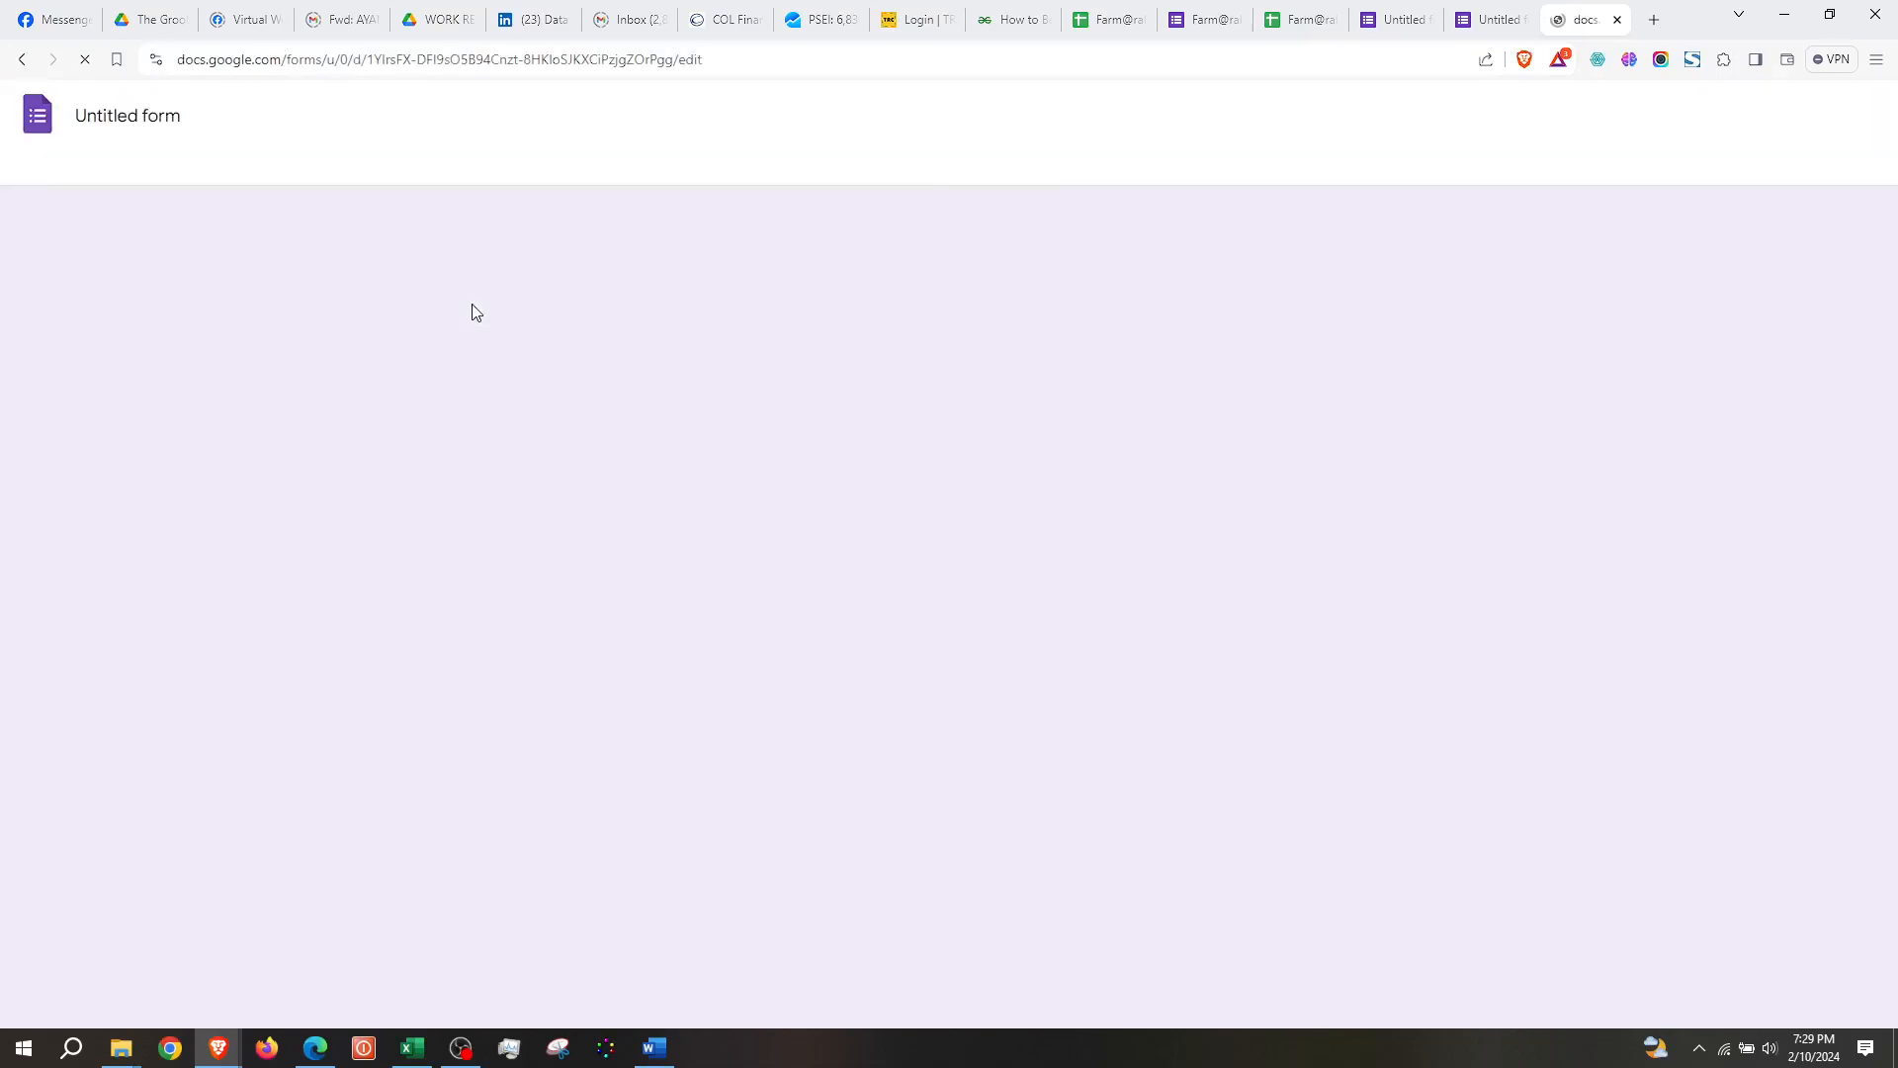
Replace the form title with "FARM@ralan CFW"
{"action": "left_click", "coordinate": [662, 256]}
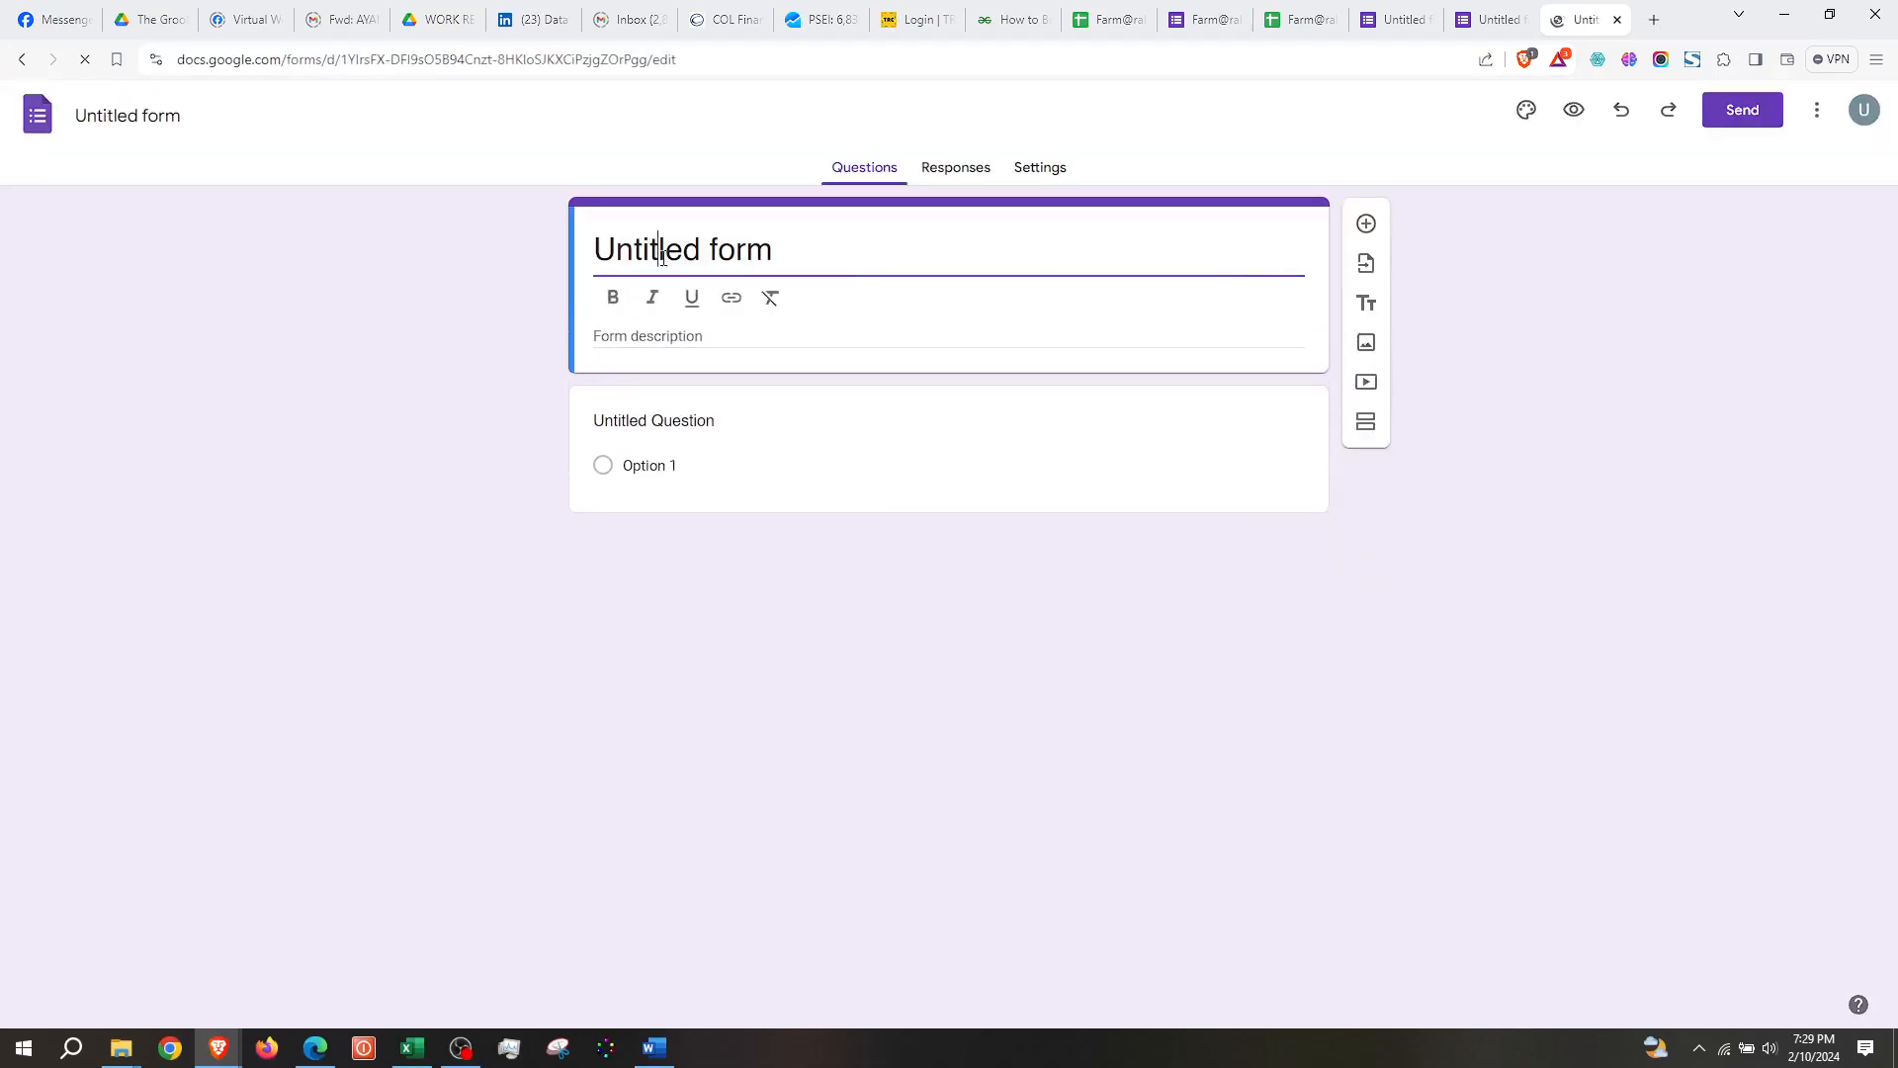
{"action": "type", "text": "A"}
{"action": "key", "text": "ctrl+a"}
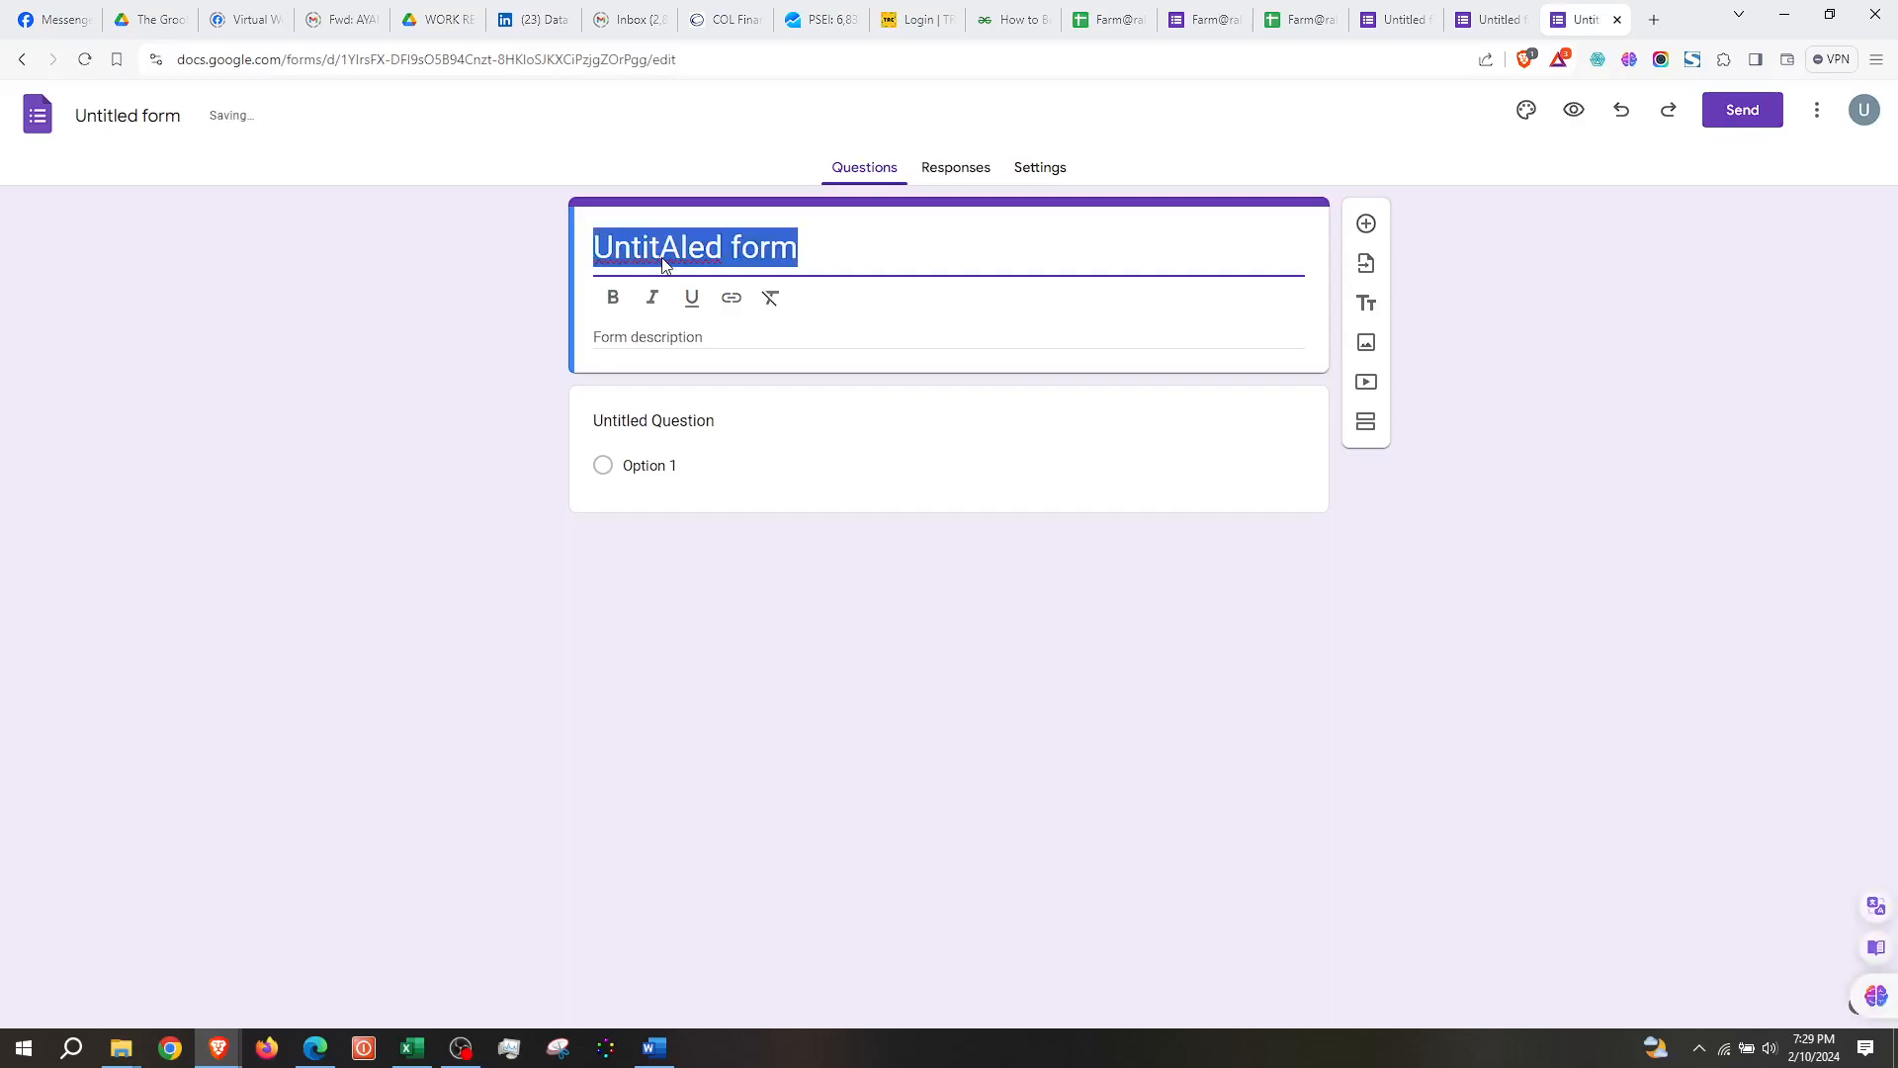
{"action": "type", "text": "FARM"}
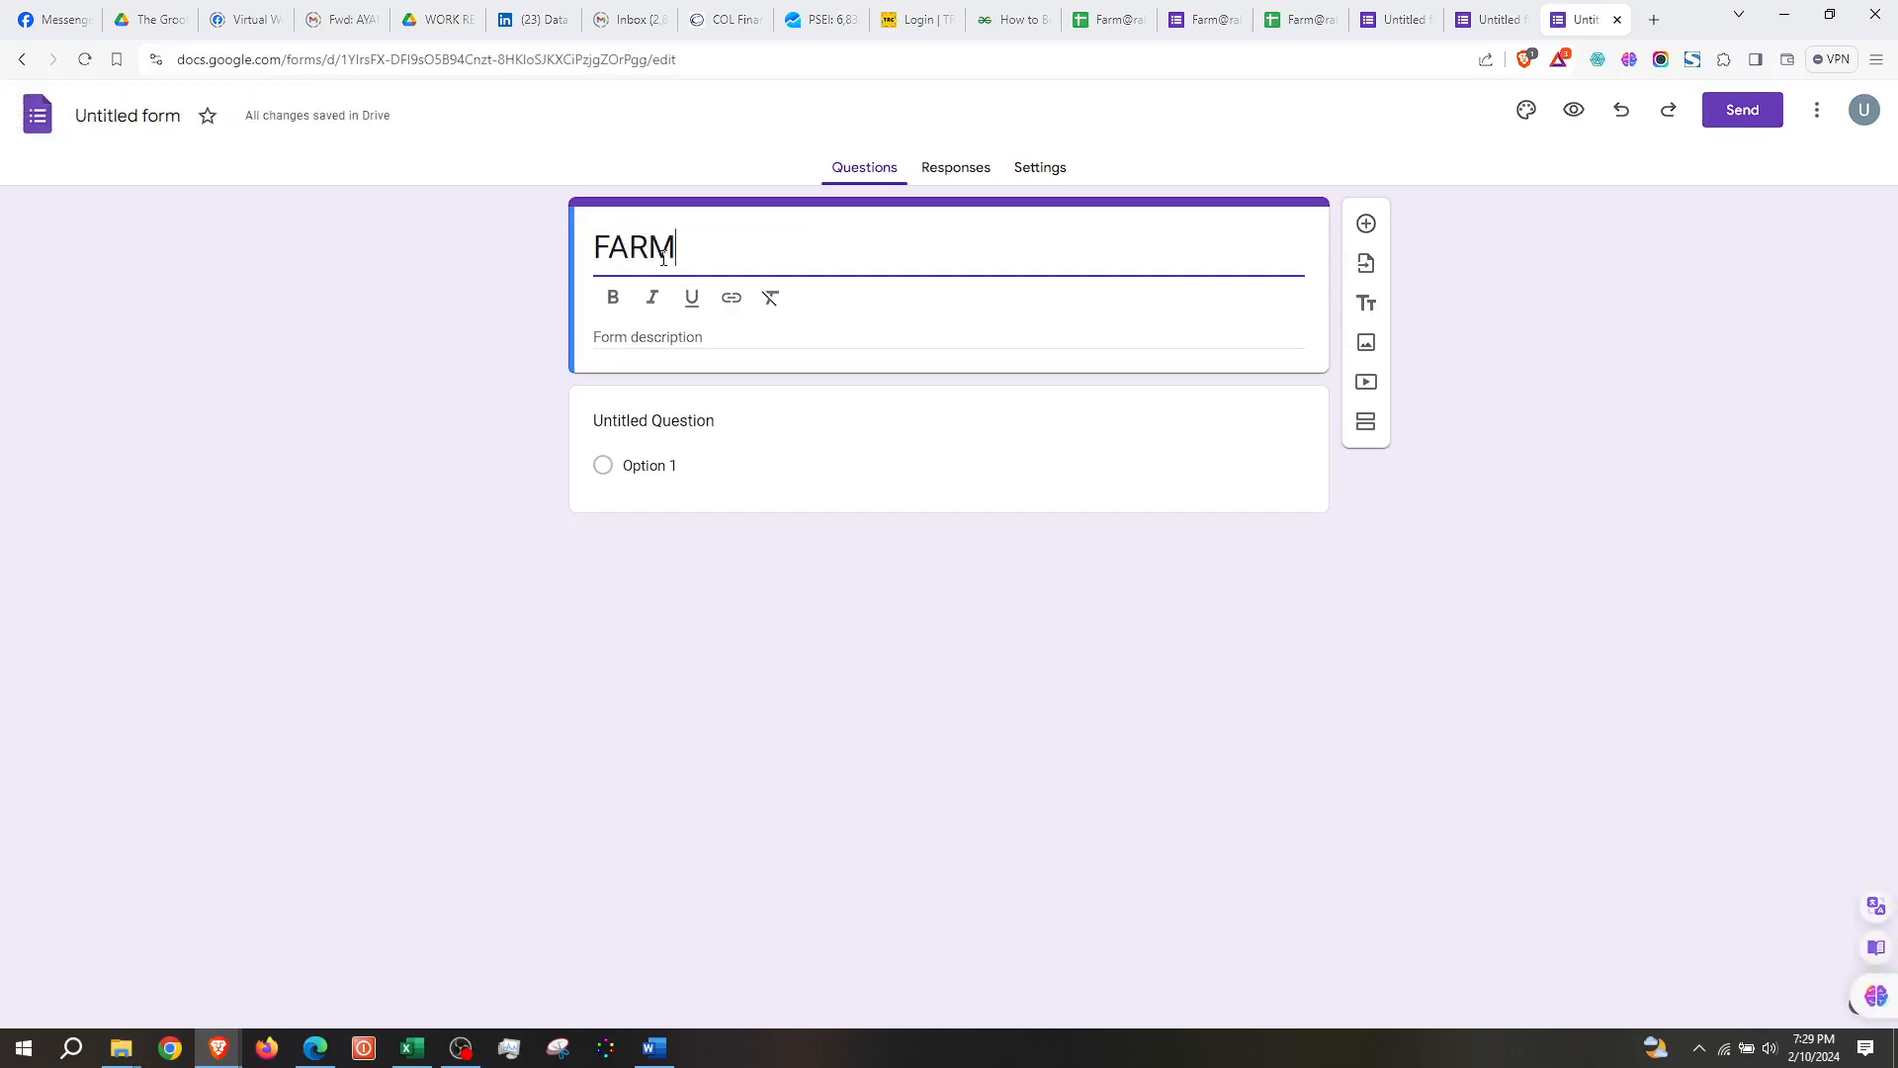
{"action": "type", "text": "@ralan"}
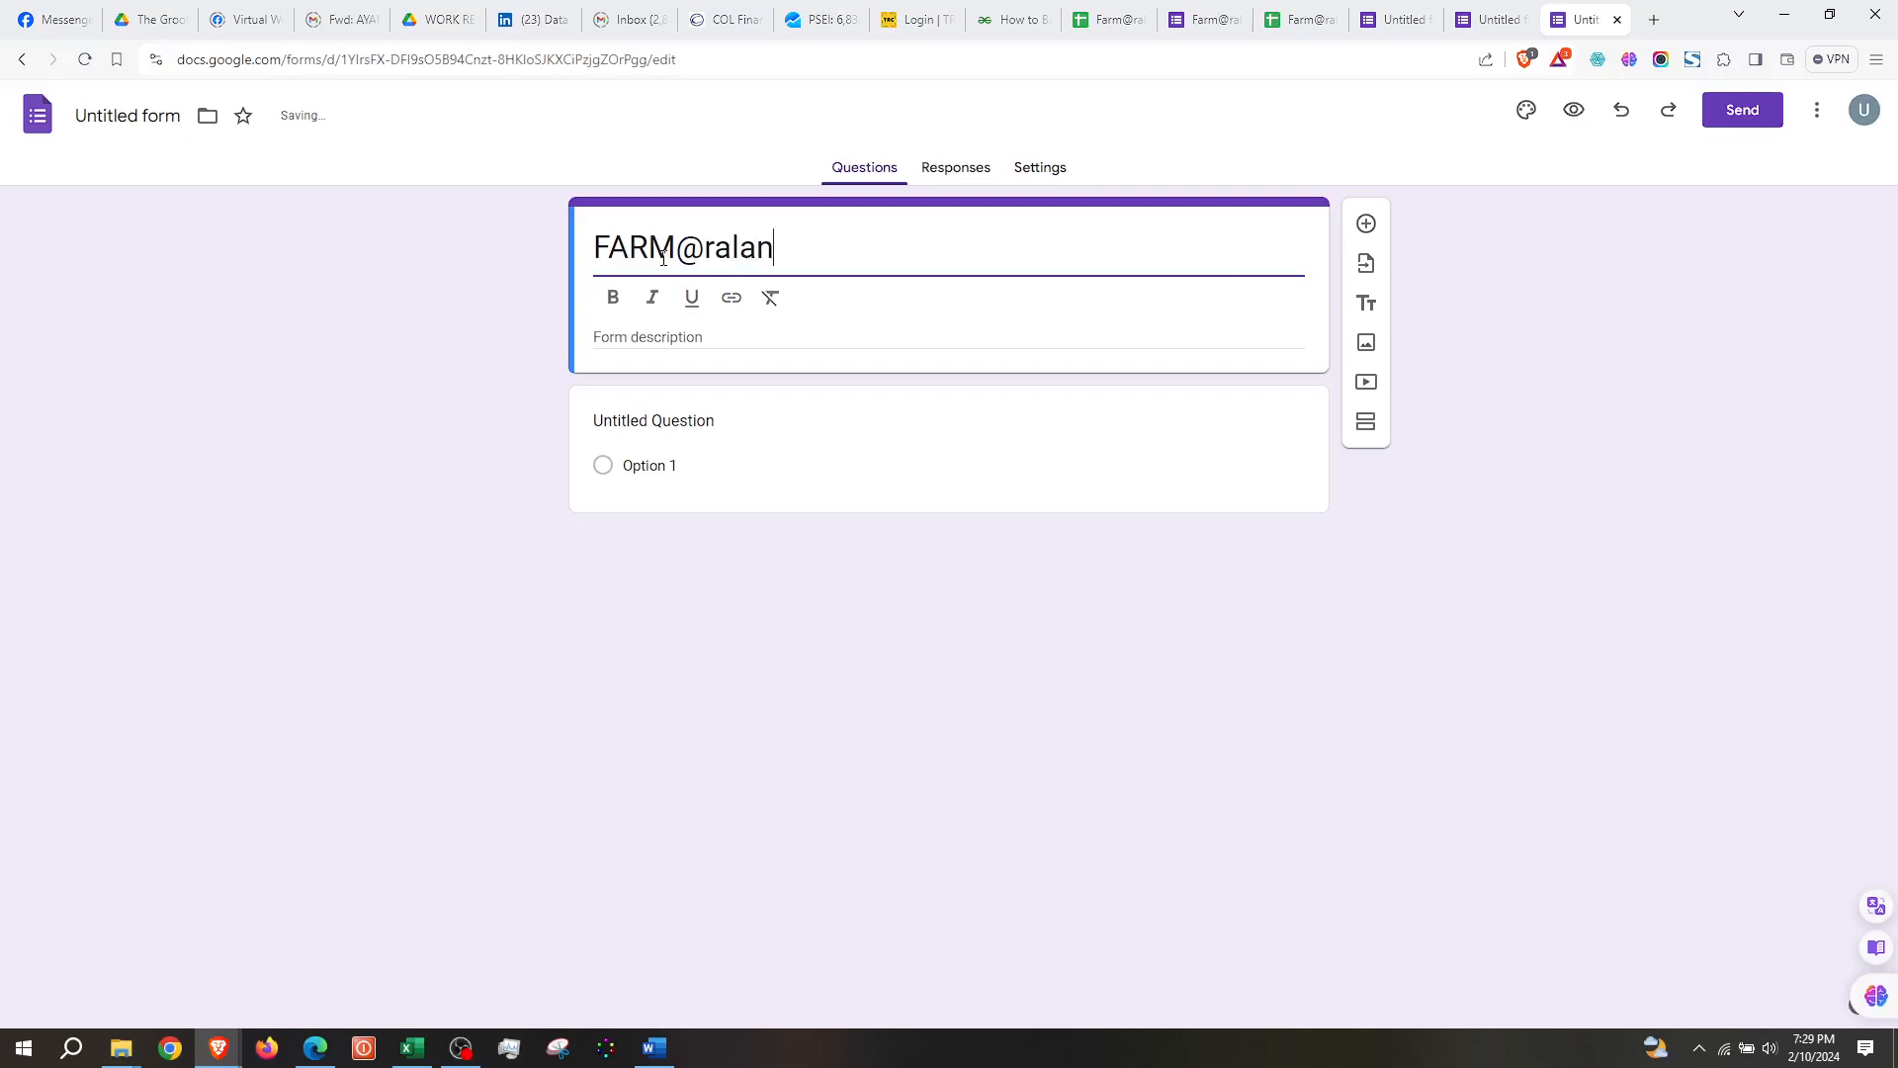
{"action": "type", "text": " CFW"}
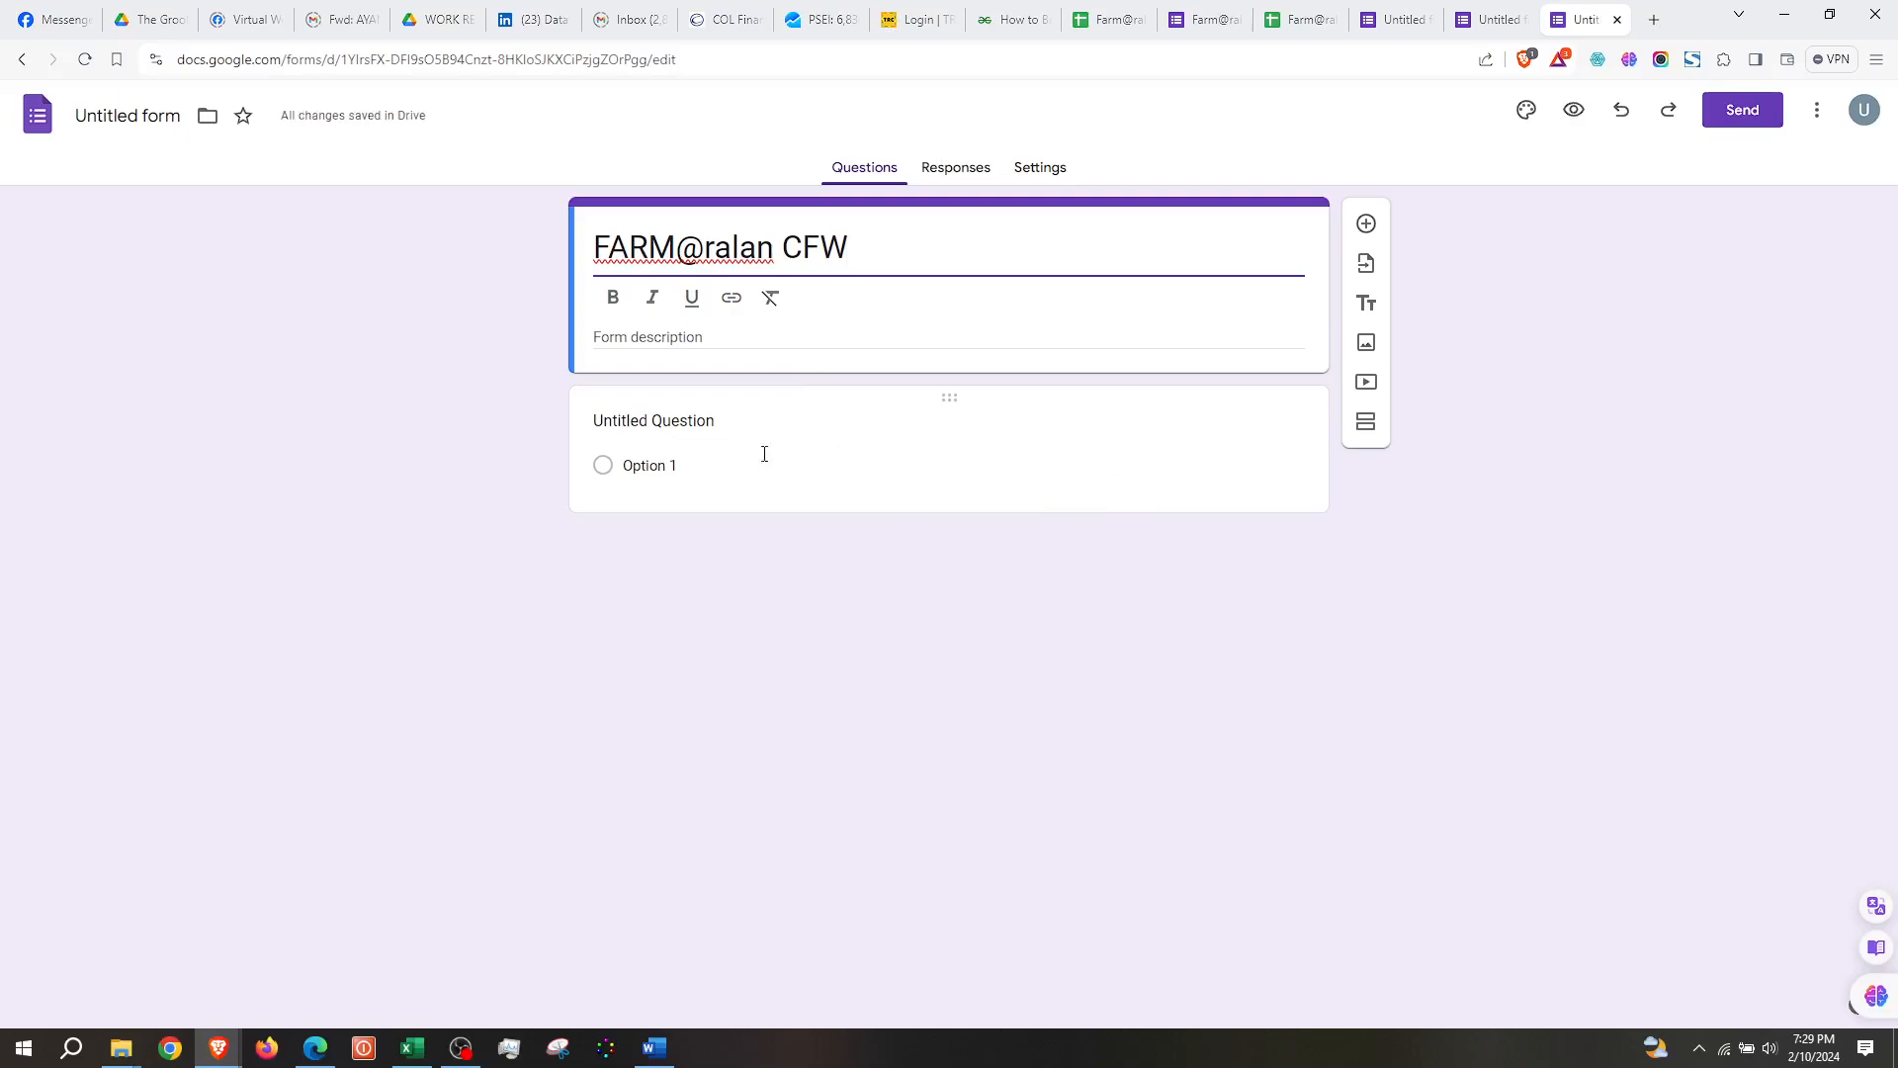
Turn the untitled first question into a required short-answer question named "First Name"
{"action": "left_click", "coordinate": [1058, 492]}
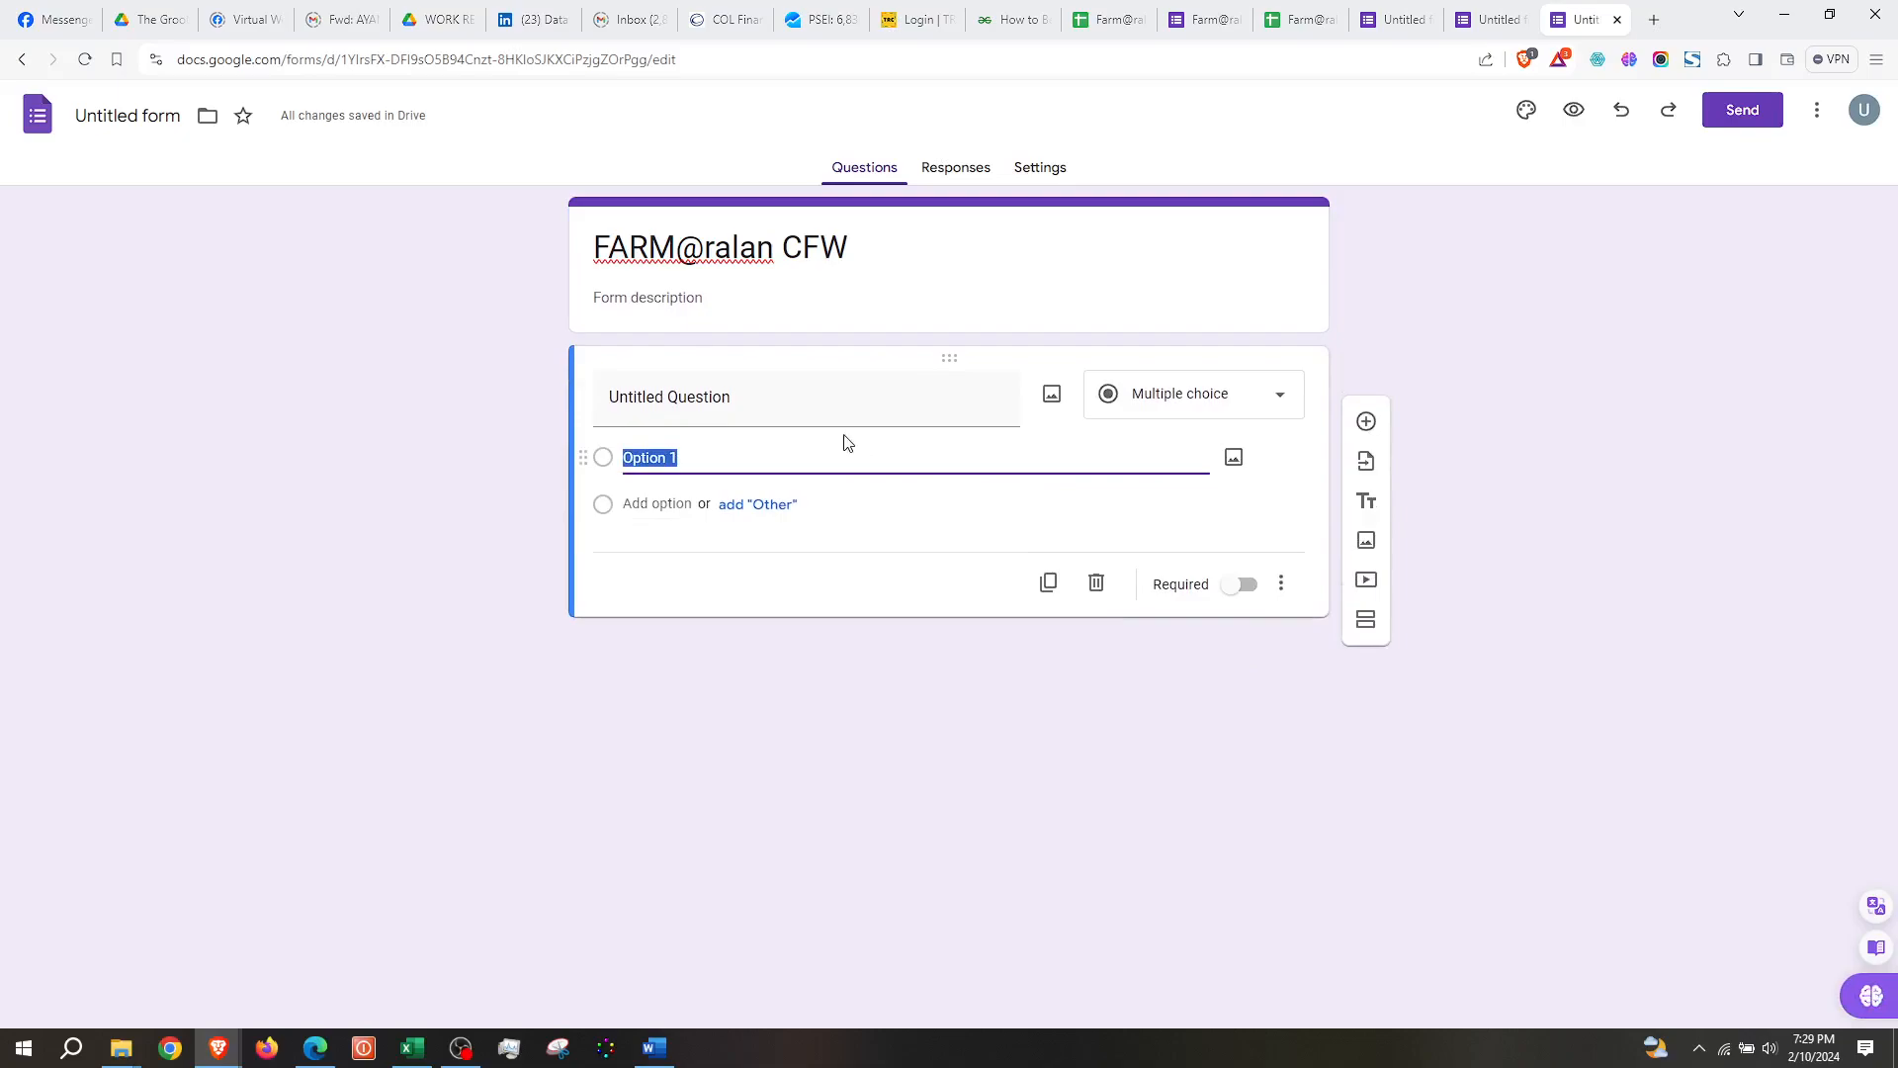
{"action": "left_click", "coordinate": [790, 402]}
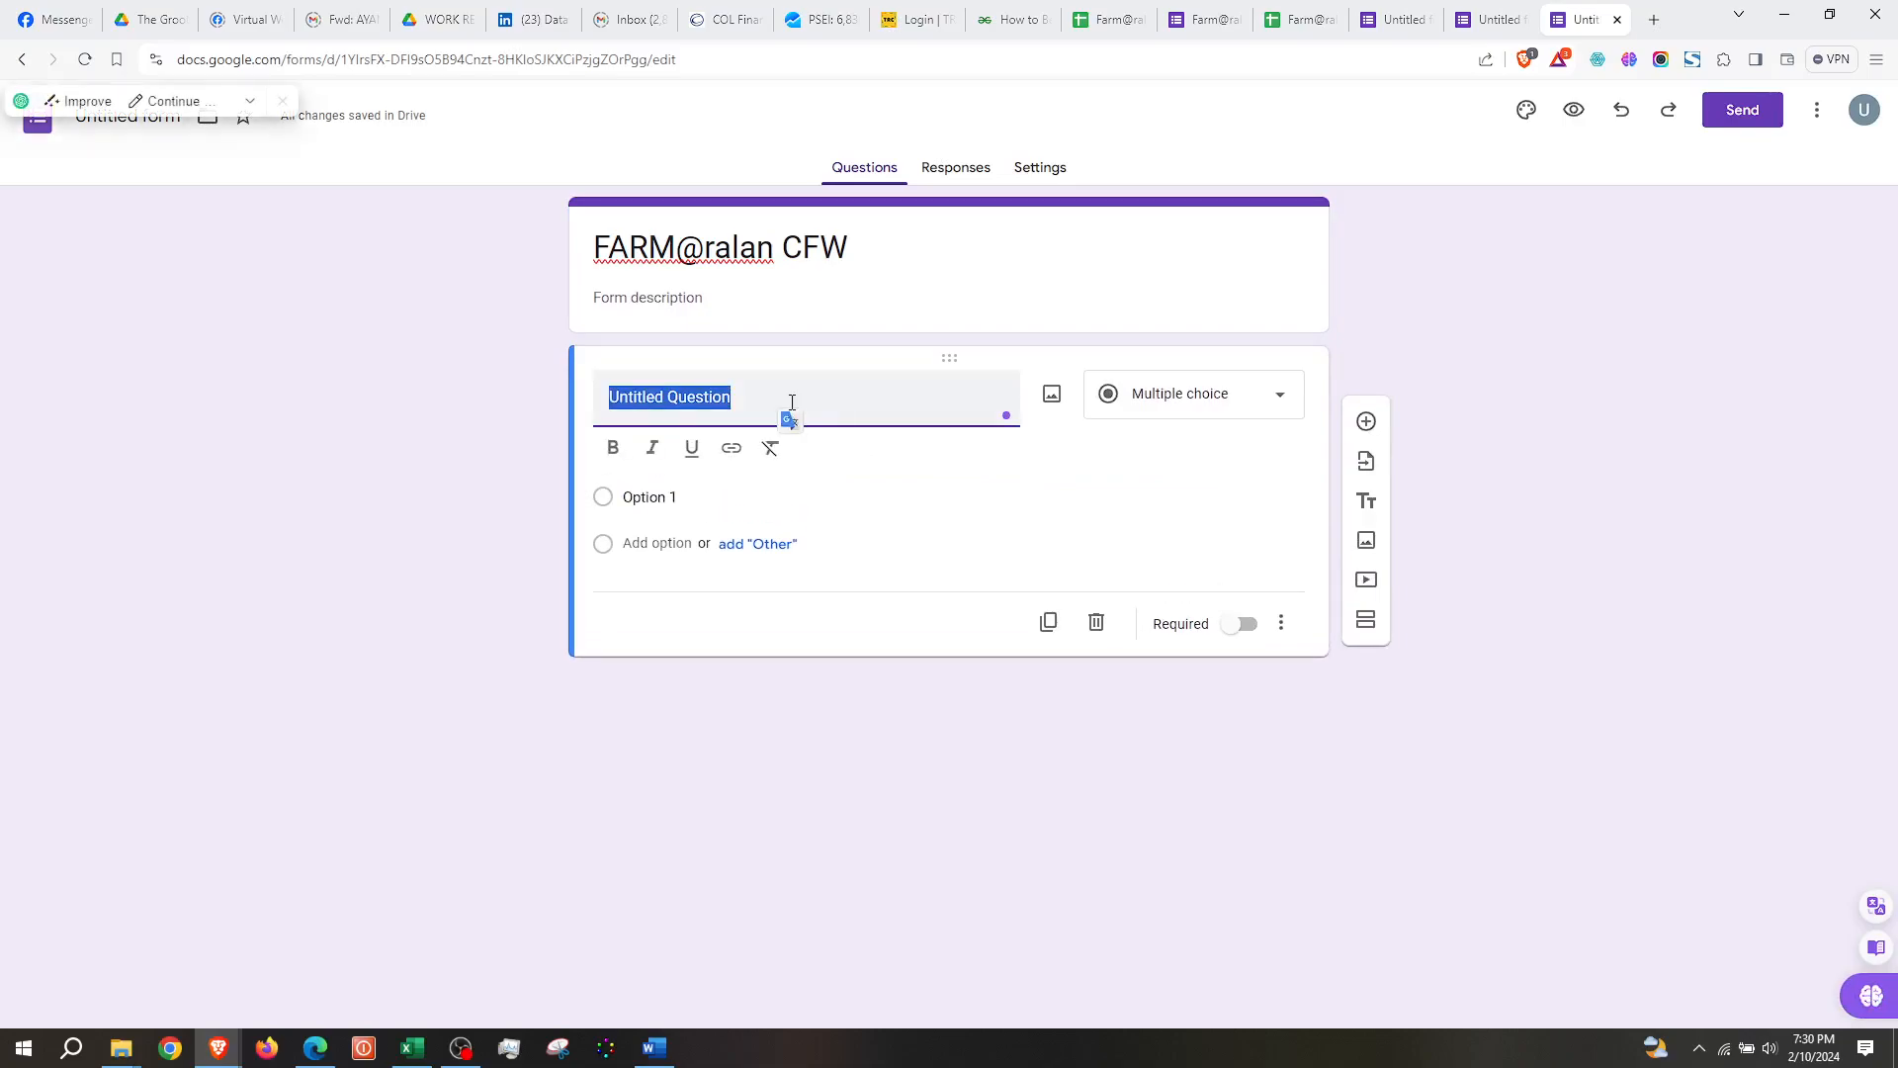
{"action": "type", "text": "First Name"}
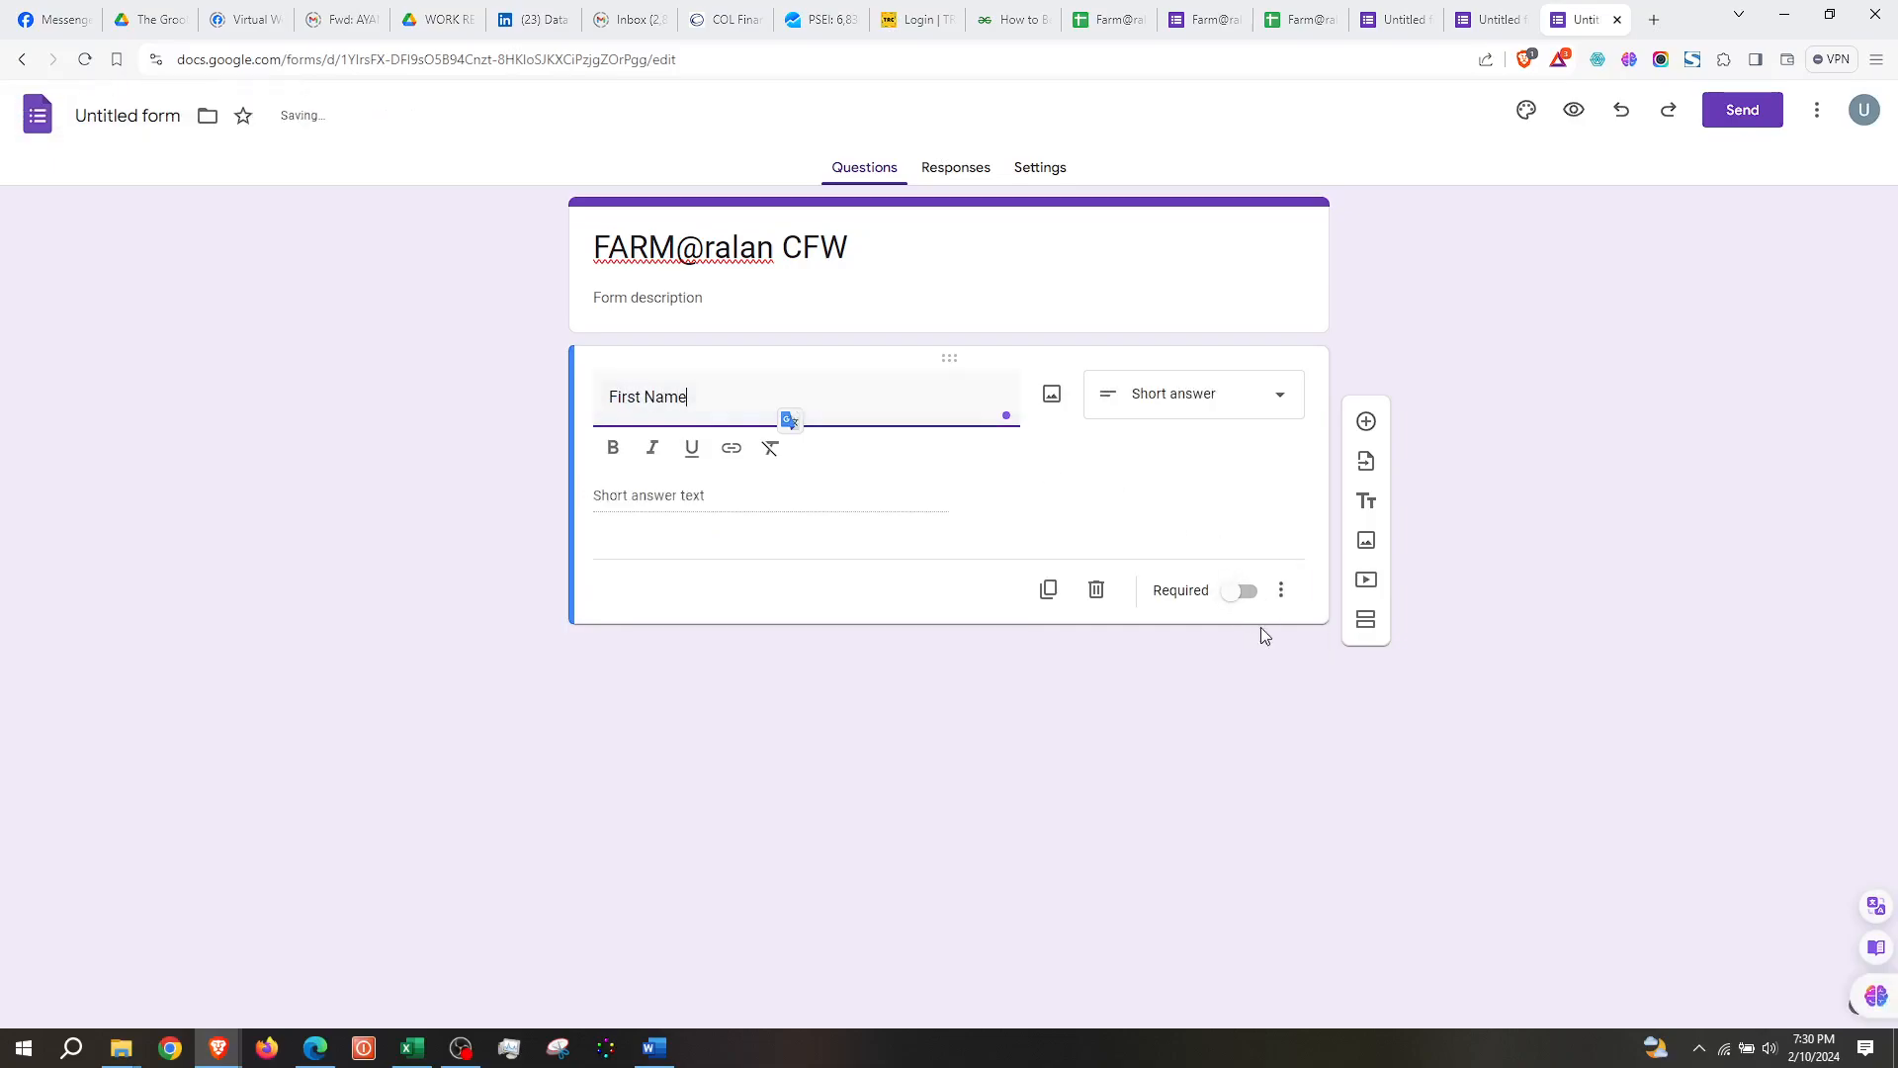
{"action": "left_click", "coordinate": [1254, 600]}
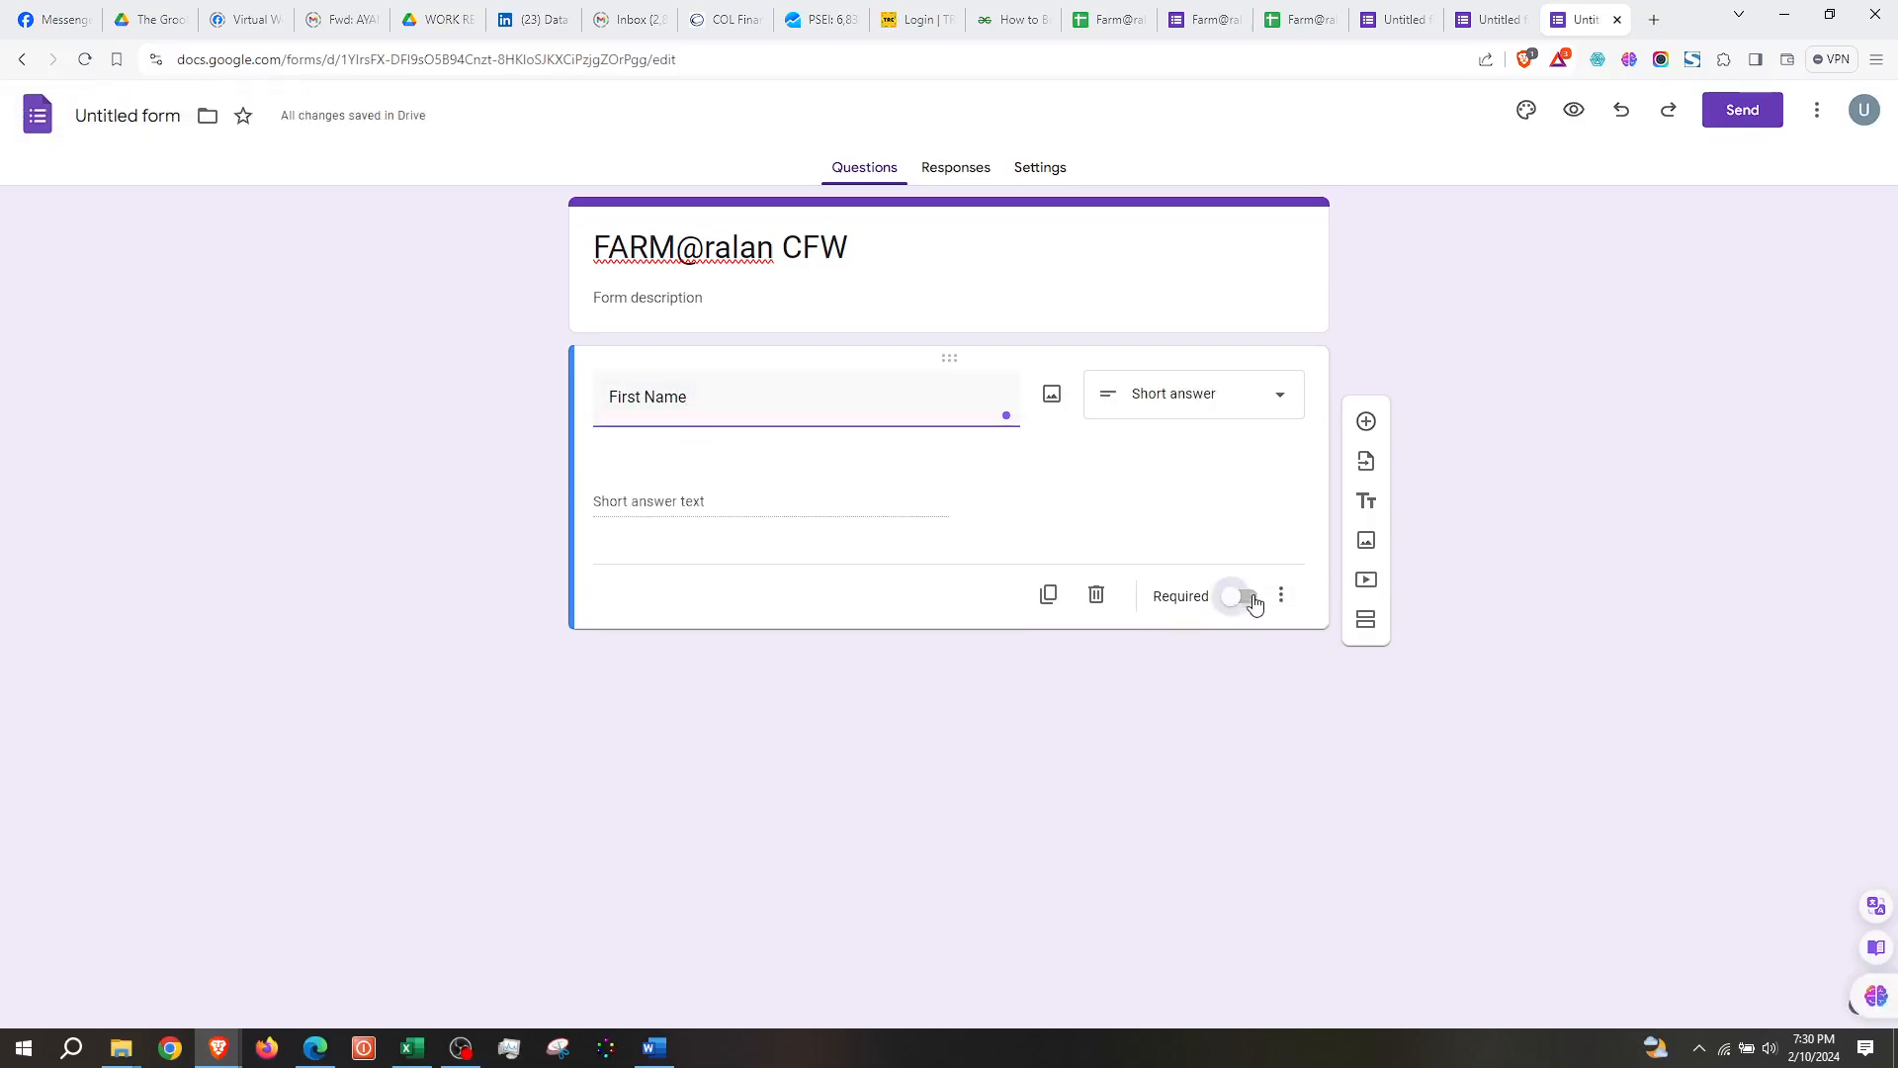
{"action": "left_click", "coordinate": [1246, 555]}
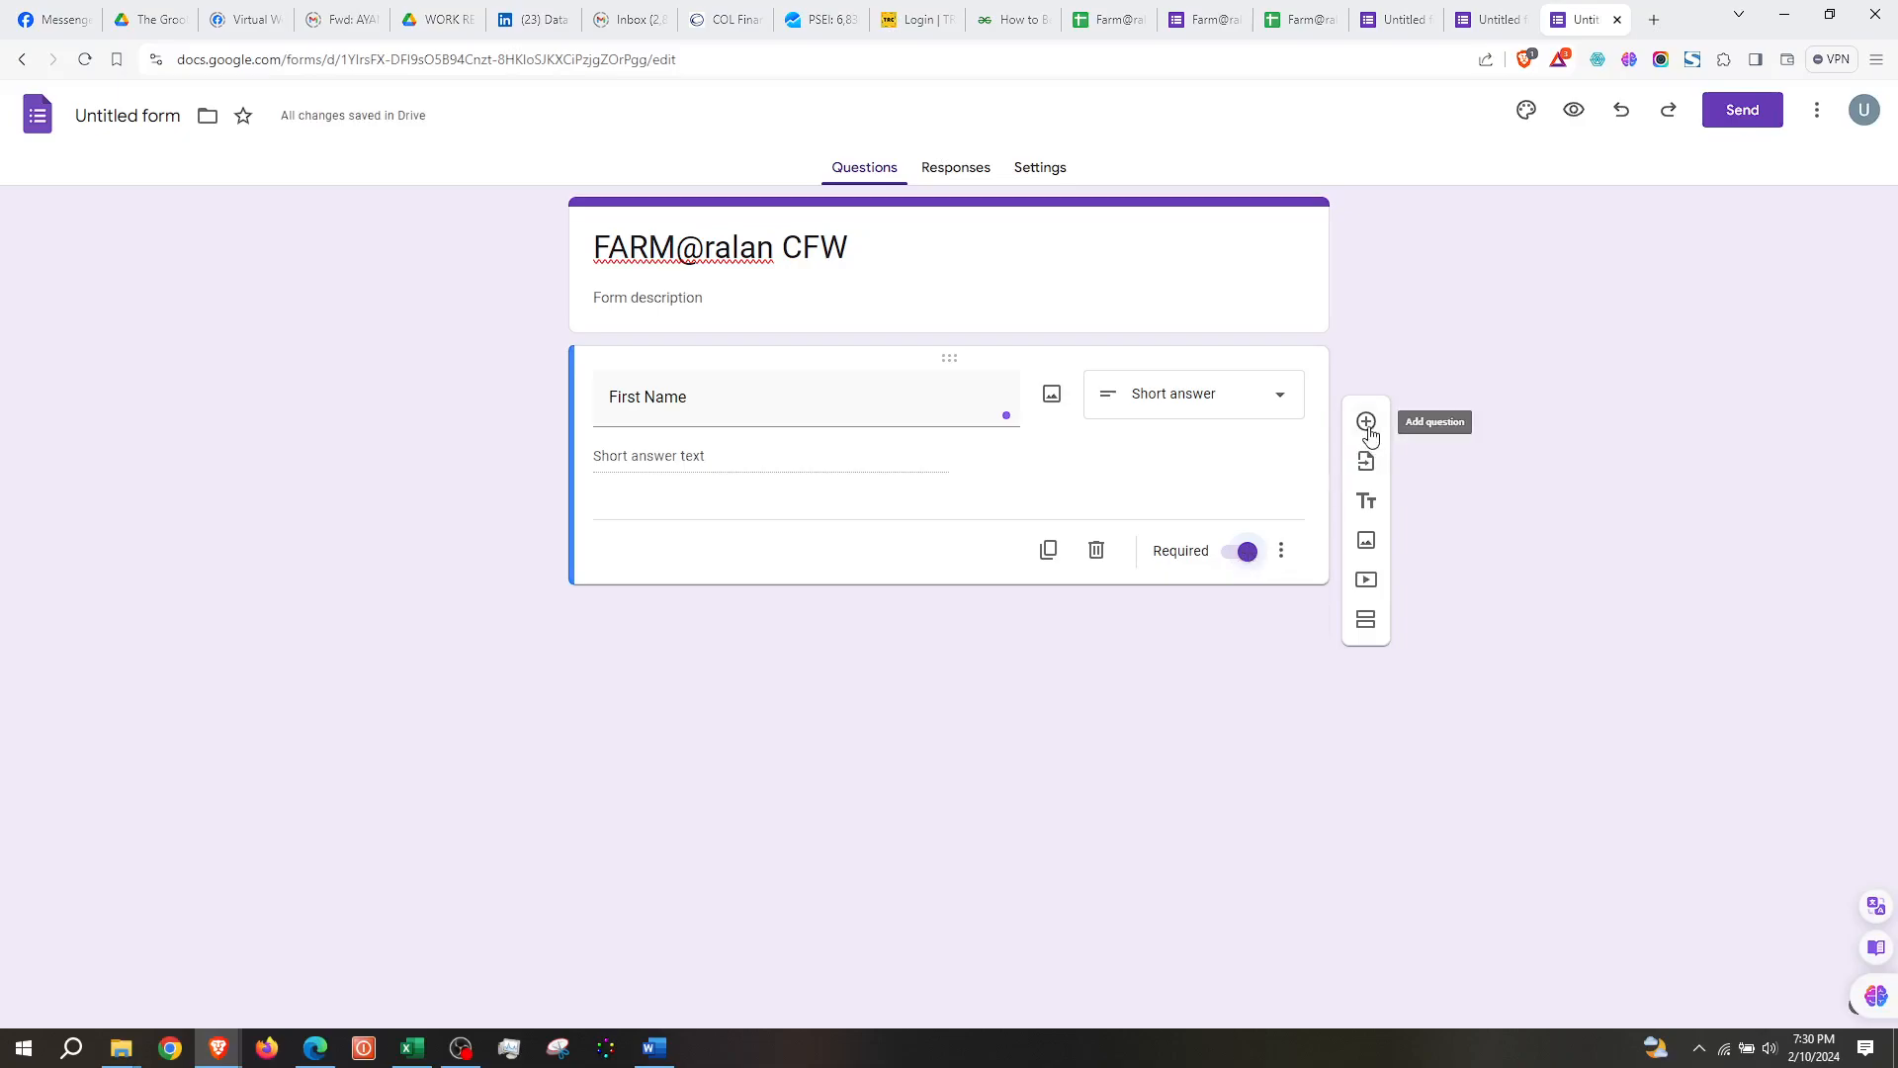
Add an optional short-answer question titled "Middle Name (leave it blank if NOT applicable)"
{"action": "left_click", "coordinate": [1366, 424]}
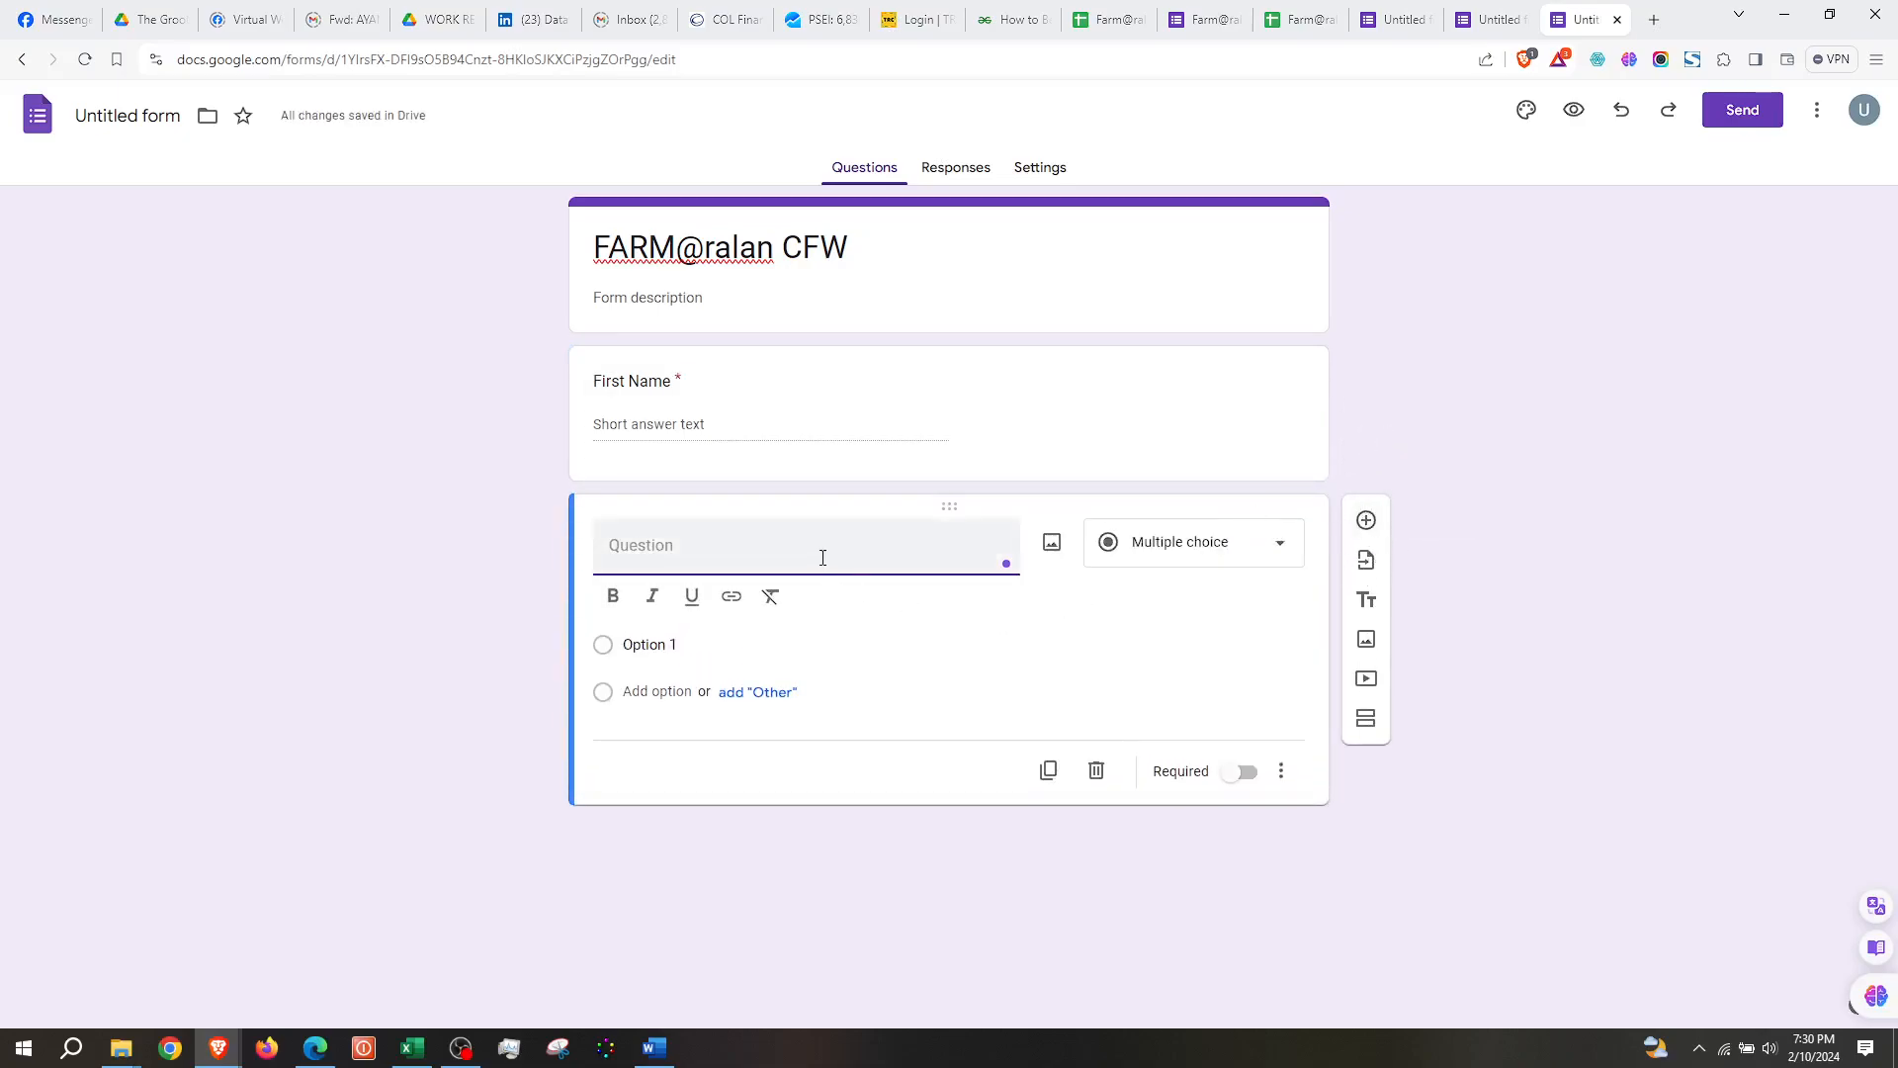
{"action": "type", "text": "Middle Name"}
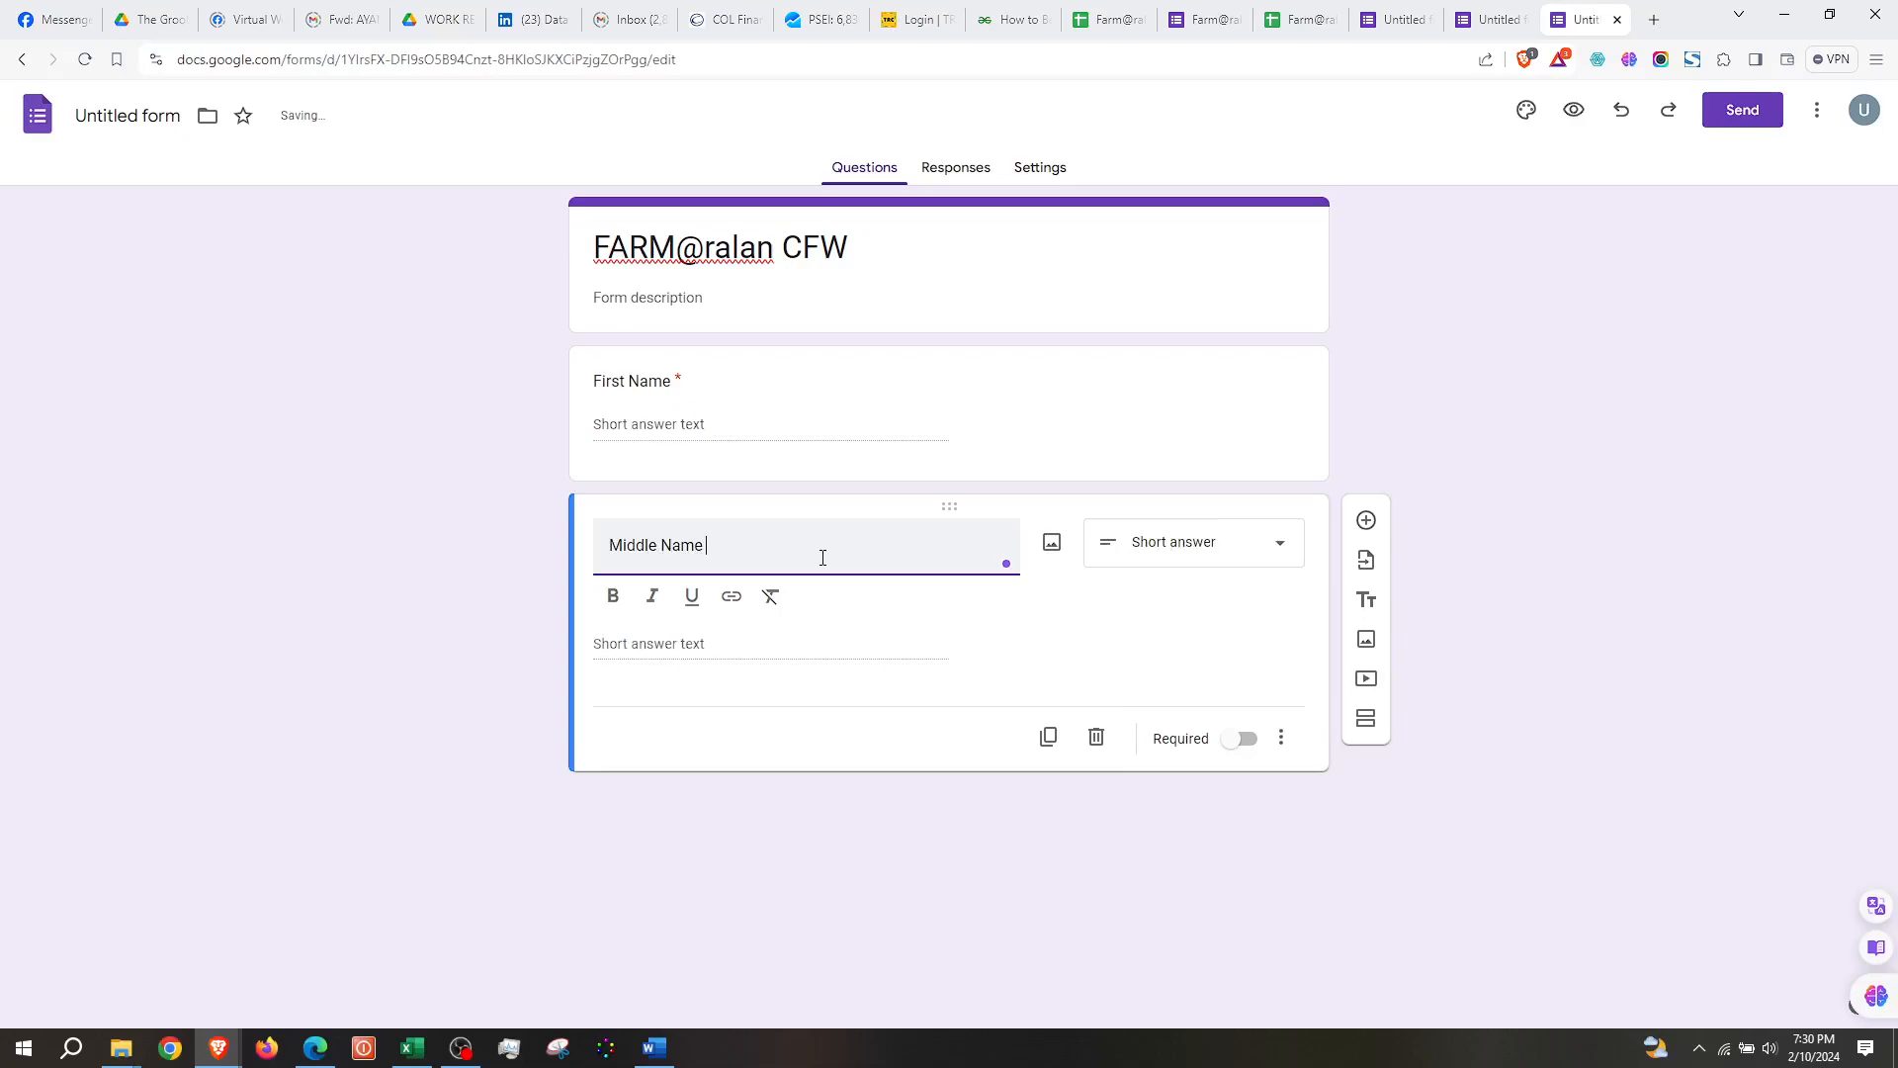
{"action": "type", "text": " (leabveve "}
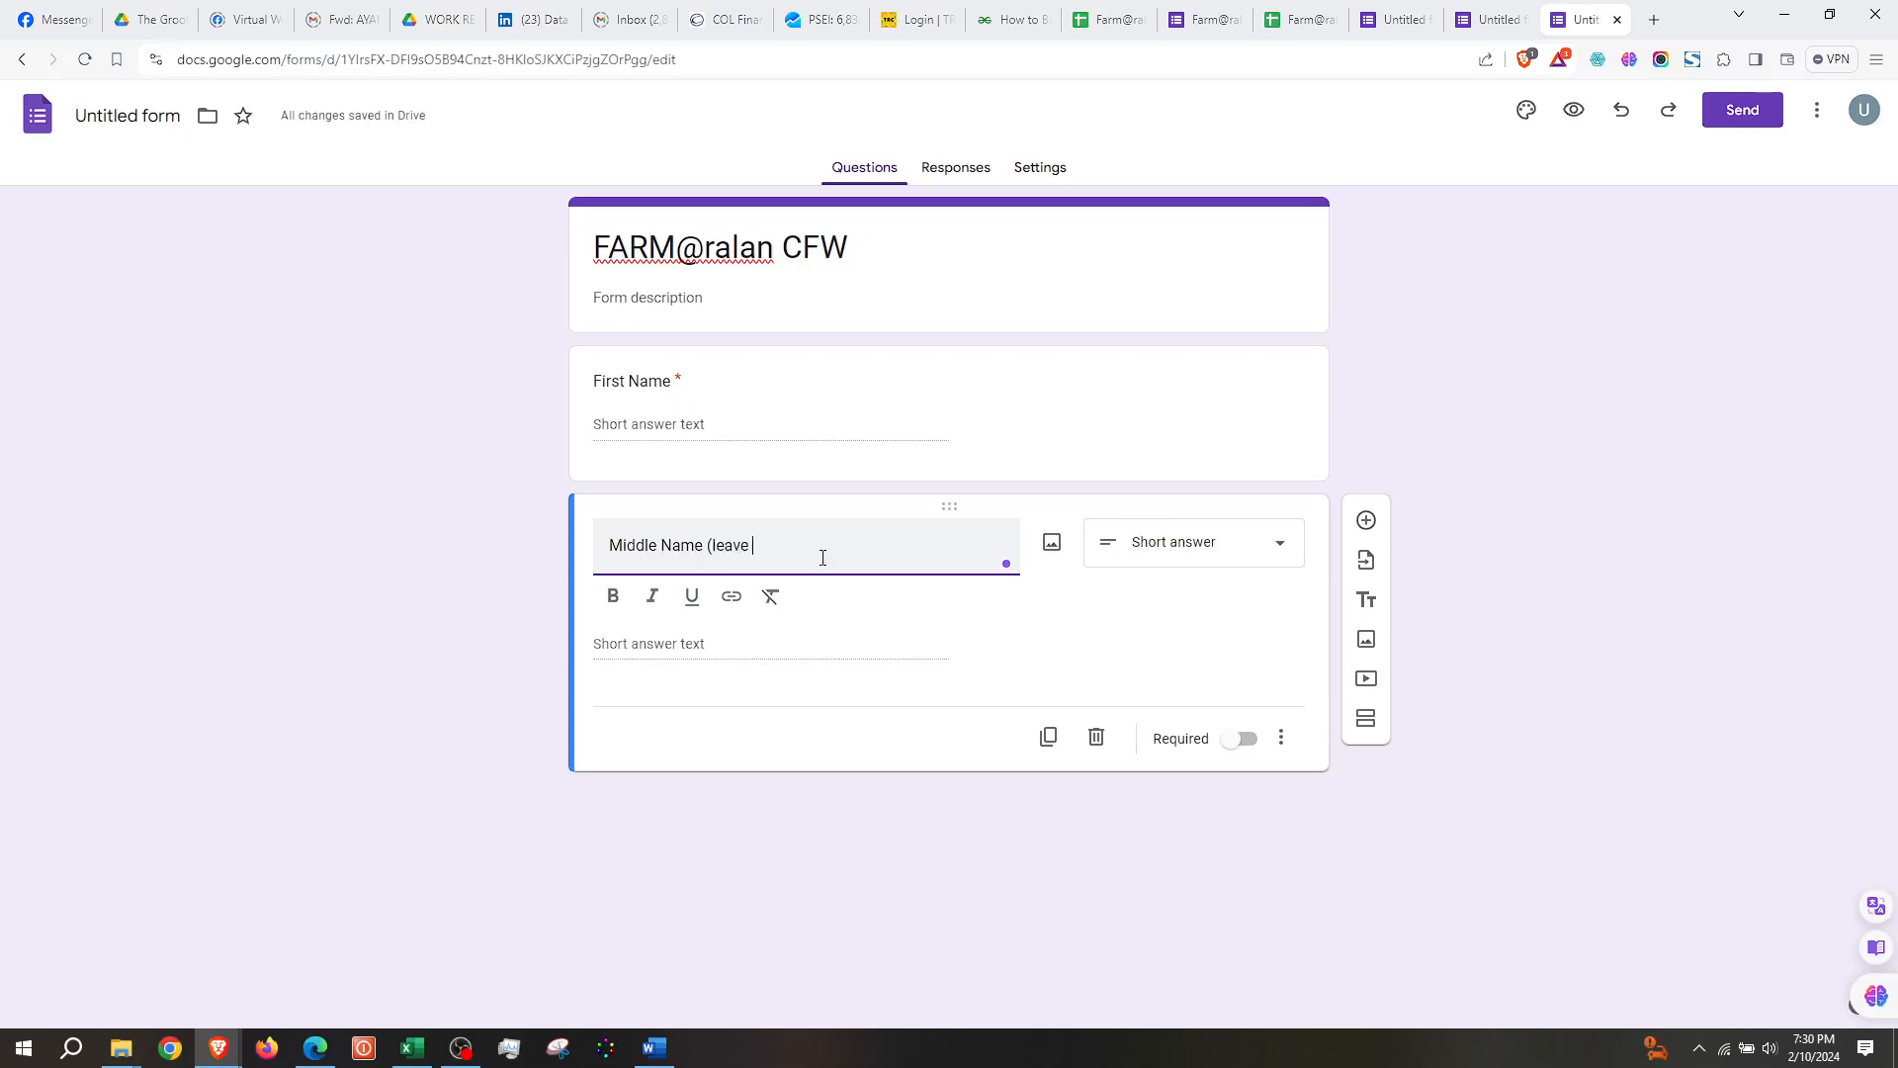
{"action": "type", "text": "it blank ofNOT applica"}
{"action": "key", "text": "BackSpace"}
{"action": "type", "text": "ble"}
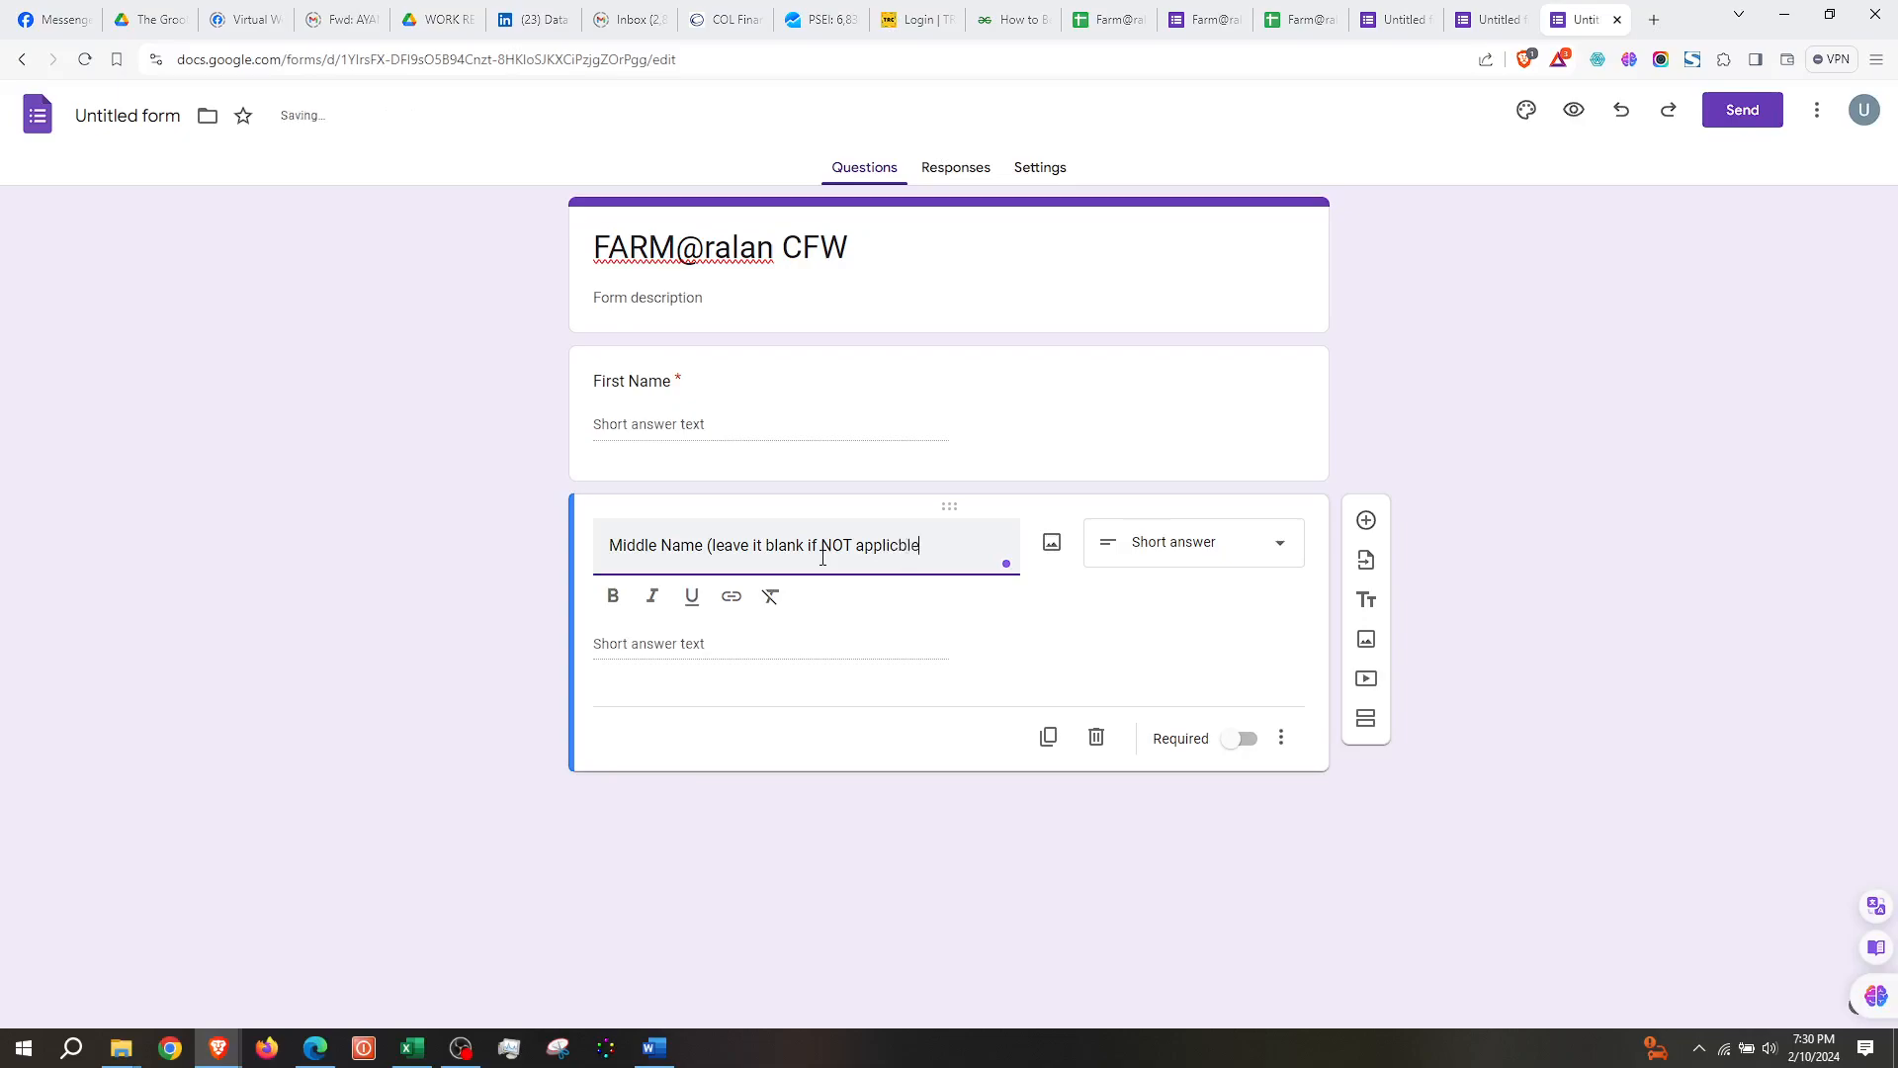
{"action": "key", "text": "BackSpace"}
{"action": "key", "text": "BackSpace"}
{"action": "type", "text": "able"}
Add a short-answer question titled "Last Name" and make it required
{"action": "left_click", "coordinate": [1366, 522]}
{"action": "type", "text": "Last Name"}
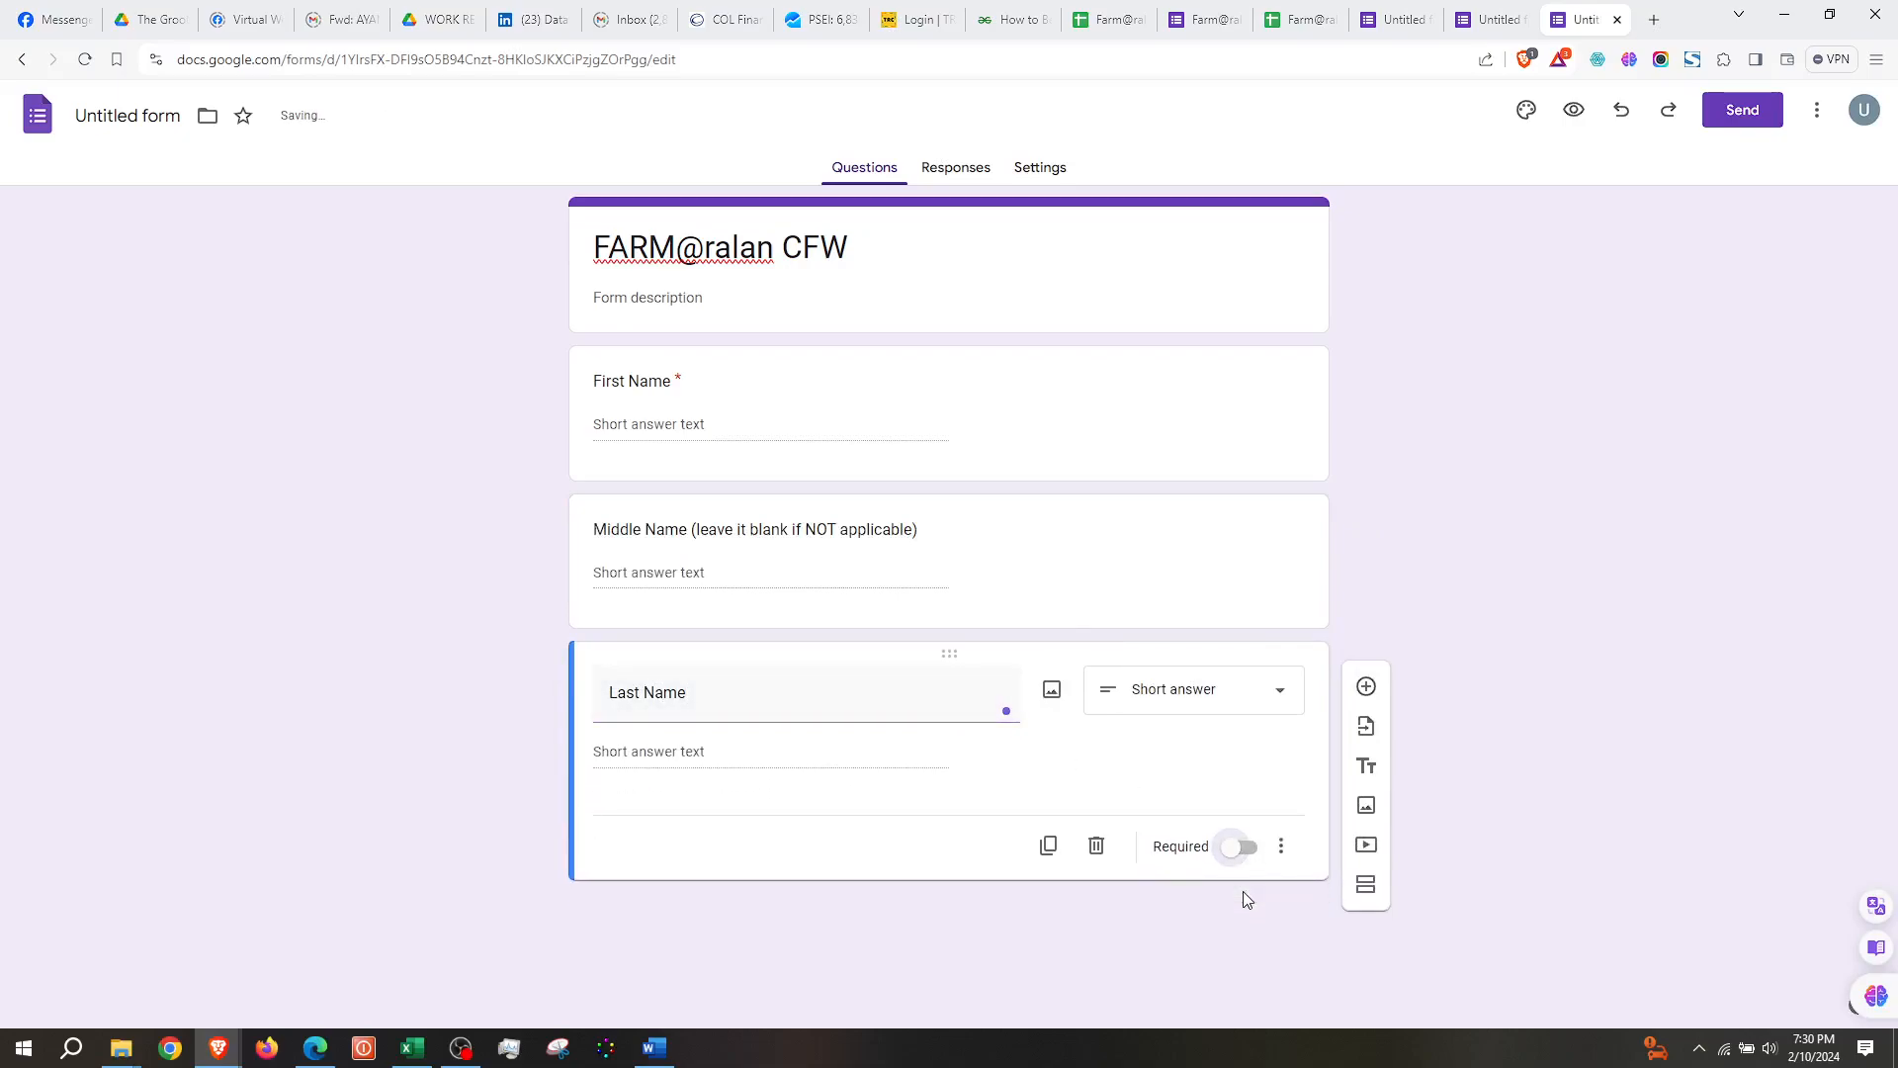
{"action": "left_click", "coordinate": [1244, 851]}
Add a date question titled "Birthdate" and make it required
{"action": "left_click", "coordinate": [1366, 686]}
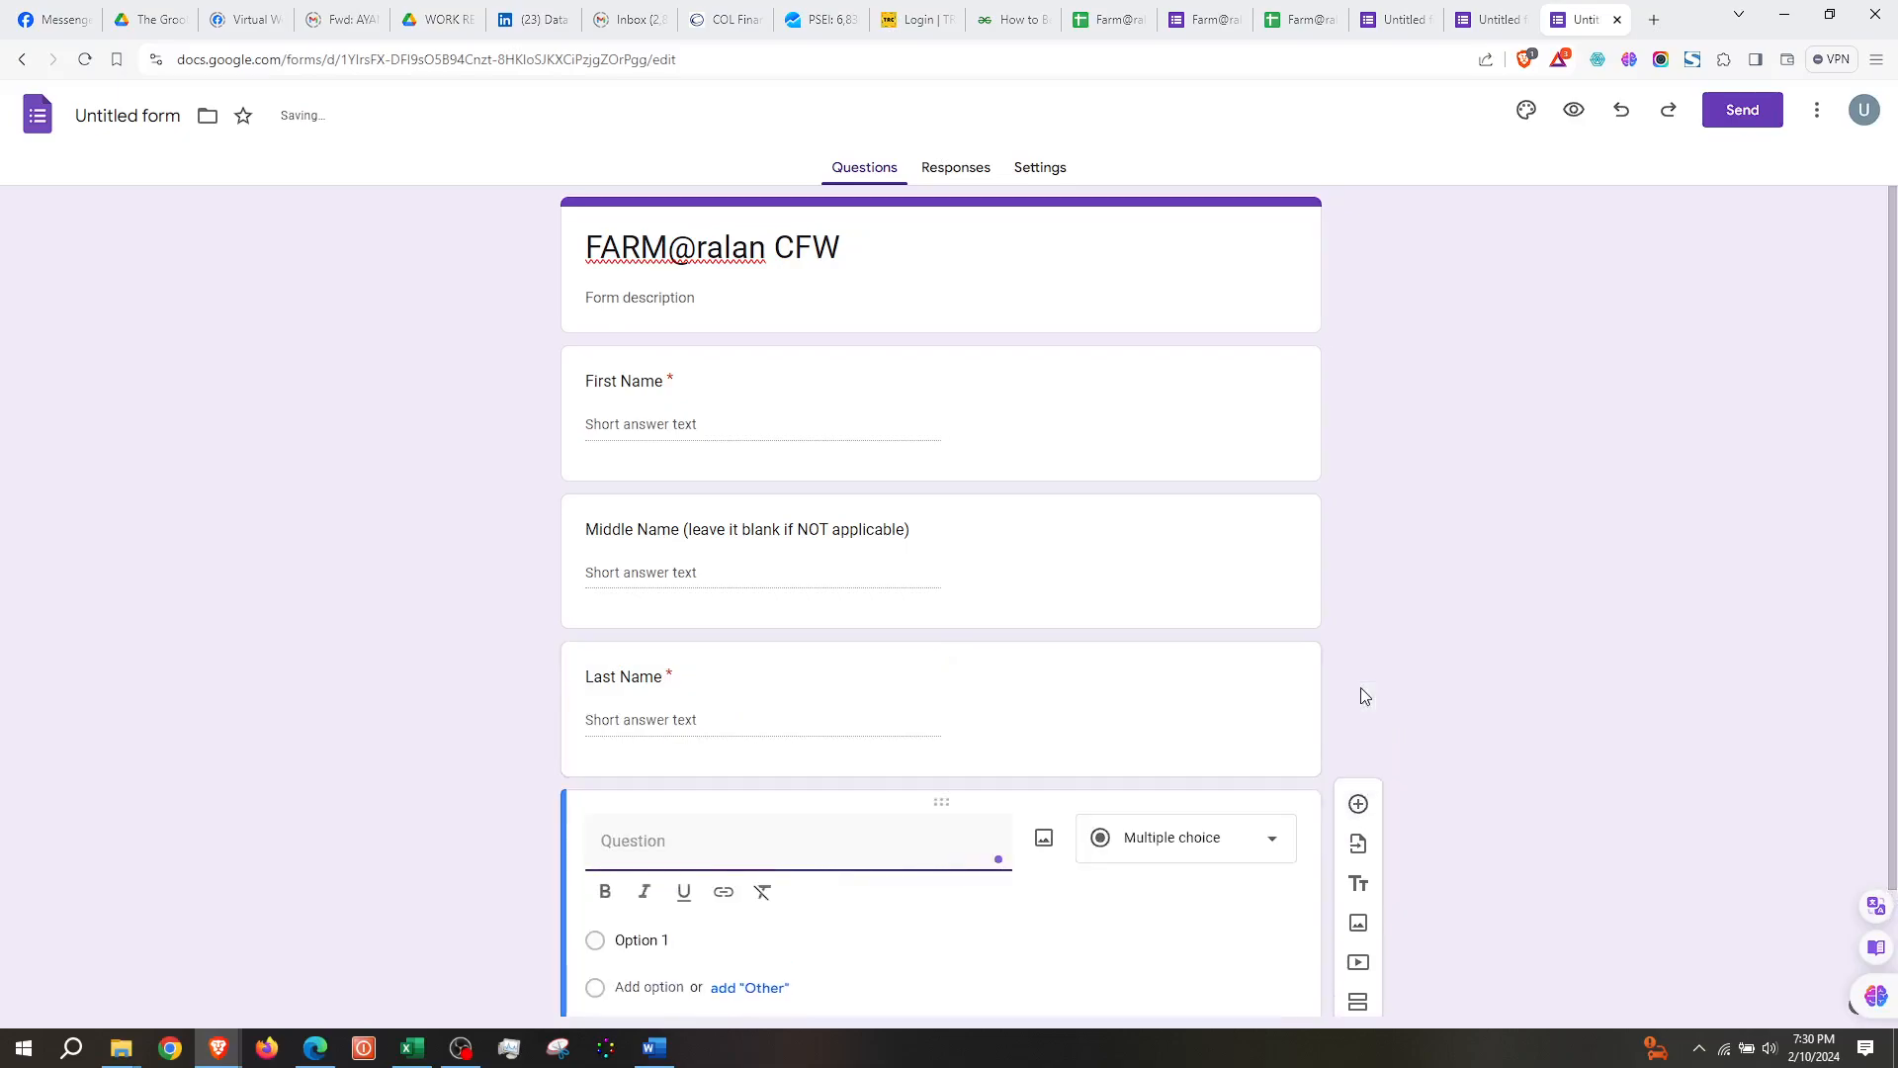
{"action": "type", "text": "Birthda"}
{"action": "type", "text": "yte"}
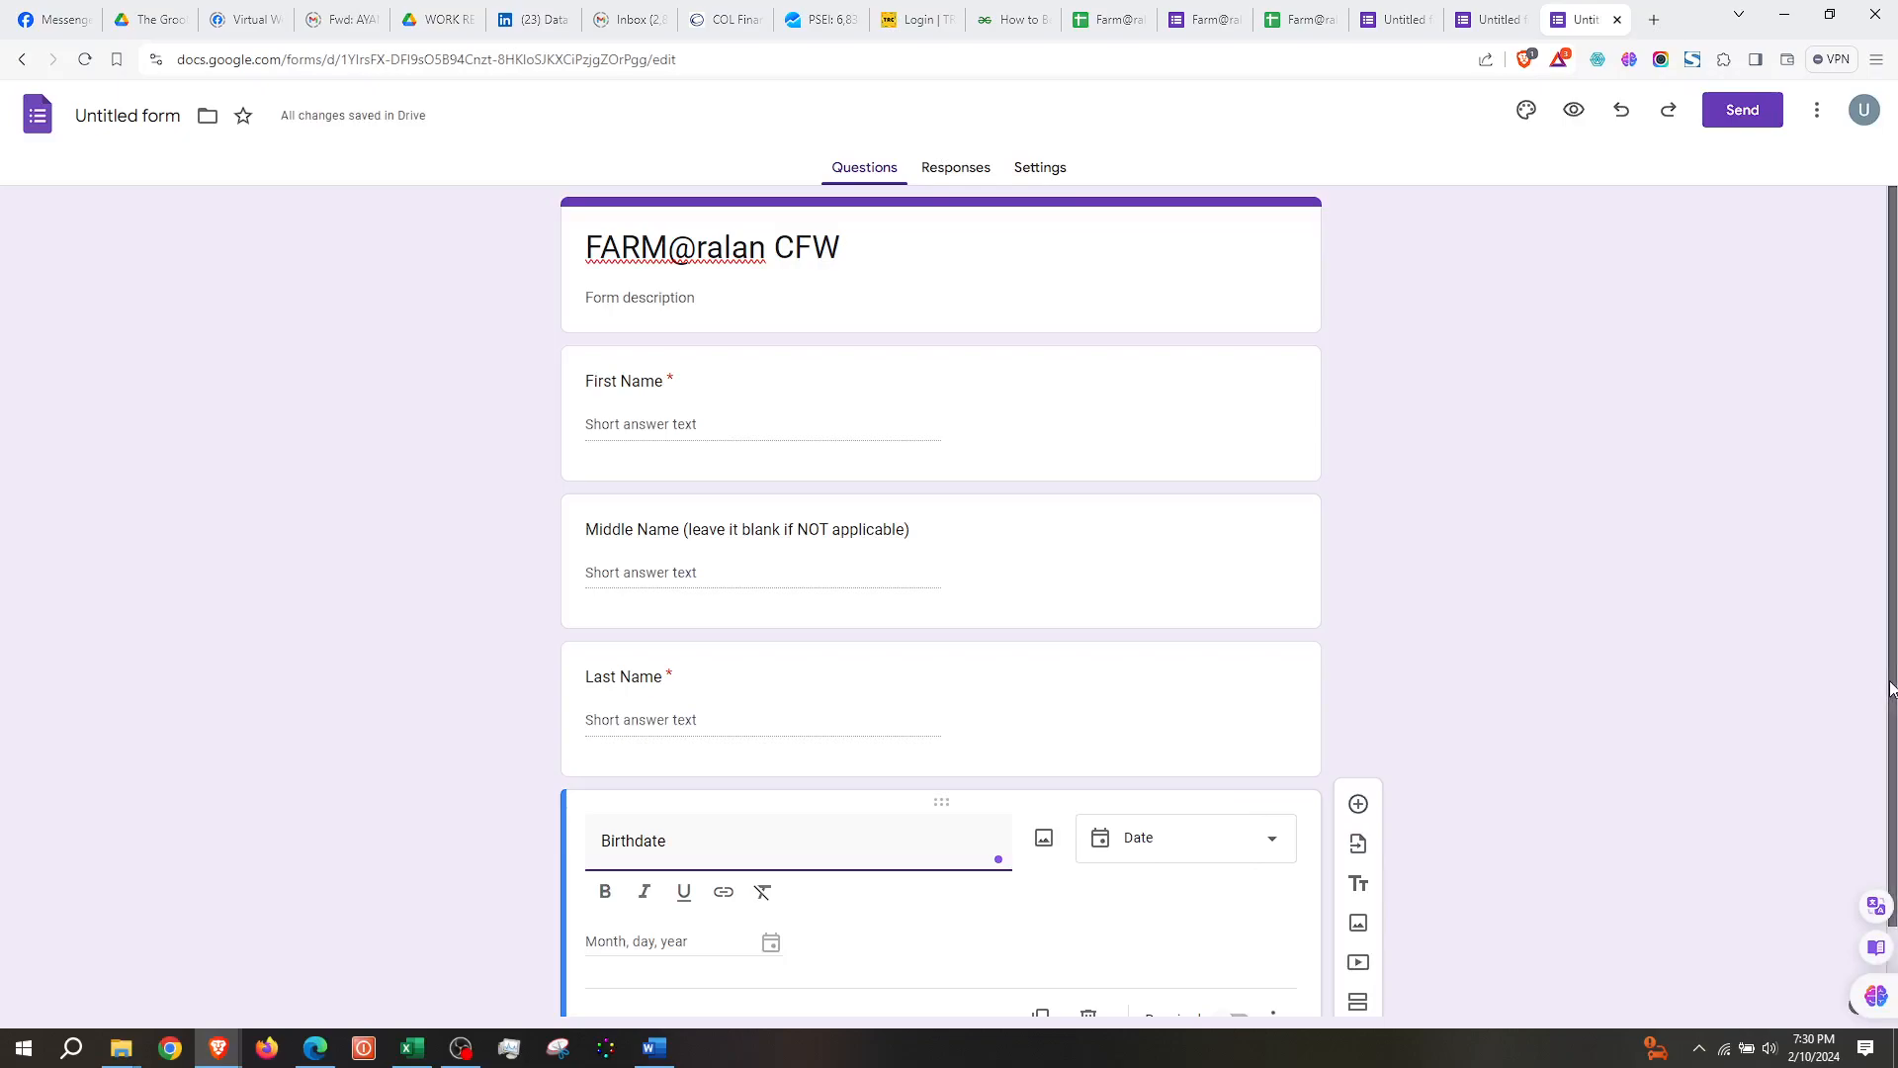
{"action": "scroll", "coordinate": [1889, 772], "scroll_direction": "down", "scroll_amount": 1}
{"action": "left_click", "coordinate": [1232, 920]}
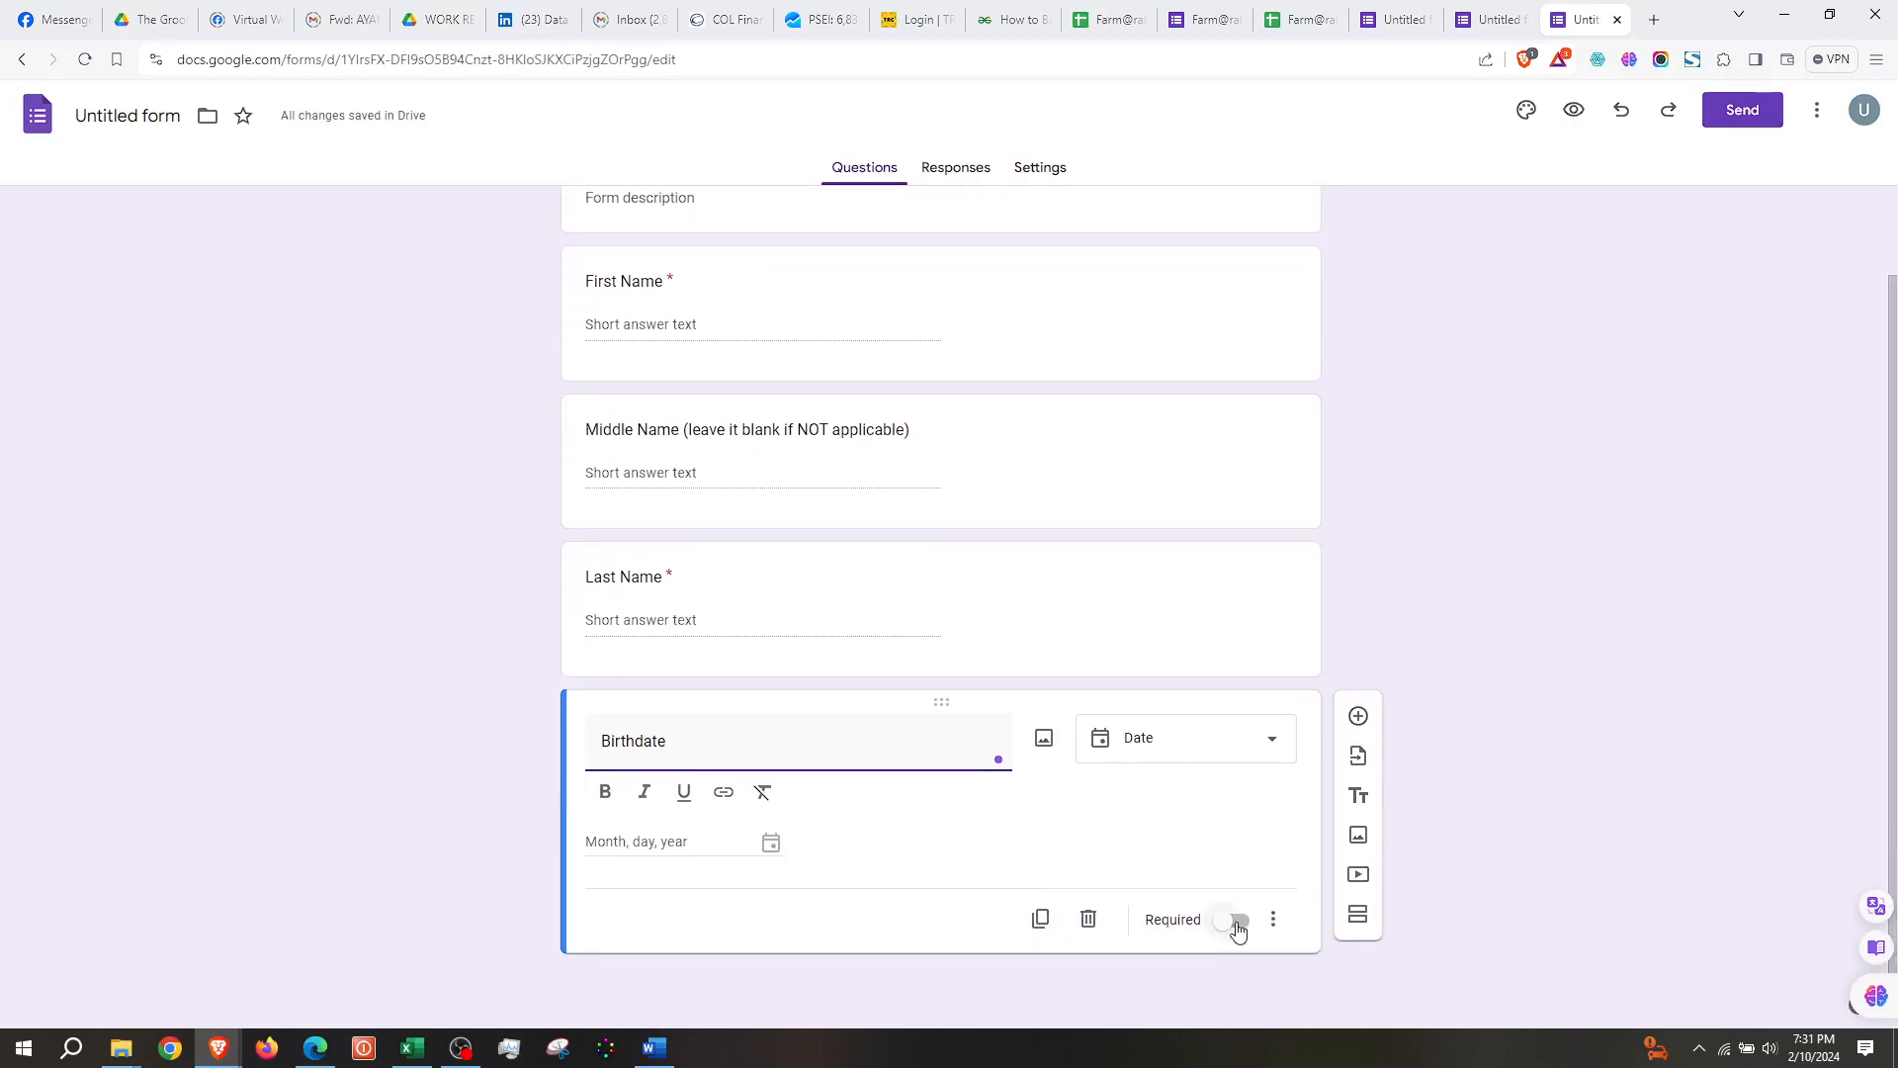
Add a multiple-choice question titled "Civil Status" below the Birthdate question
{"action": "left_click", "coordinate": [1358, 758]}
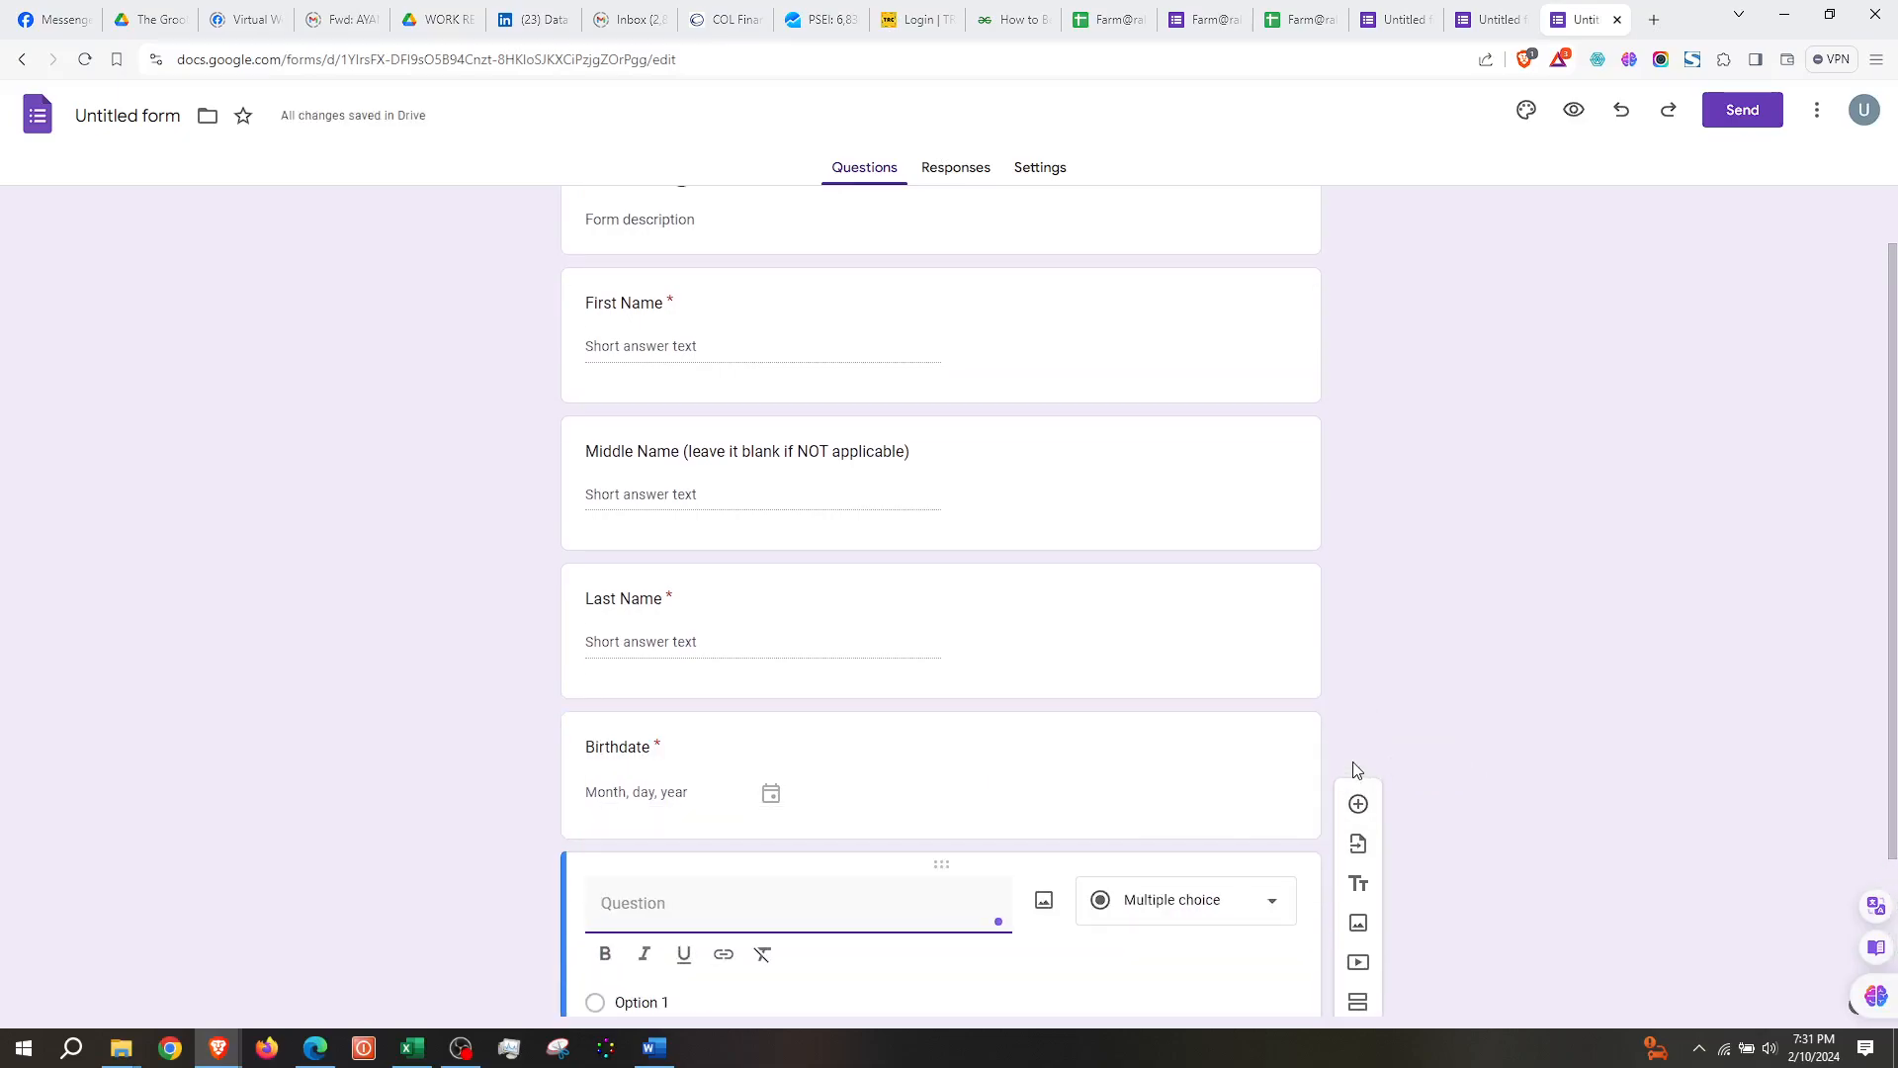
{"action": "type", "text": "Clvisl Stat"}
{"action": "key", "text": "BackSpace"}
{"action": "key", "text": "BackSpace"}
{"action": "key", "text": "BackSpace"}
{"action": "key", "text": "BackSpace"}
{"action": "key", "text": "BackSpace"}
{"action": "key", "text": "BackSpace"}
{"action": "key", "text": "BackSpace"}
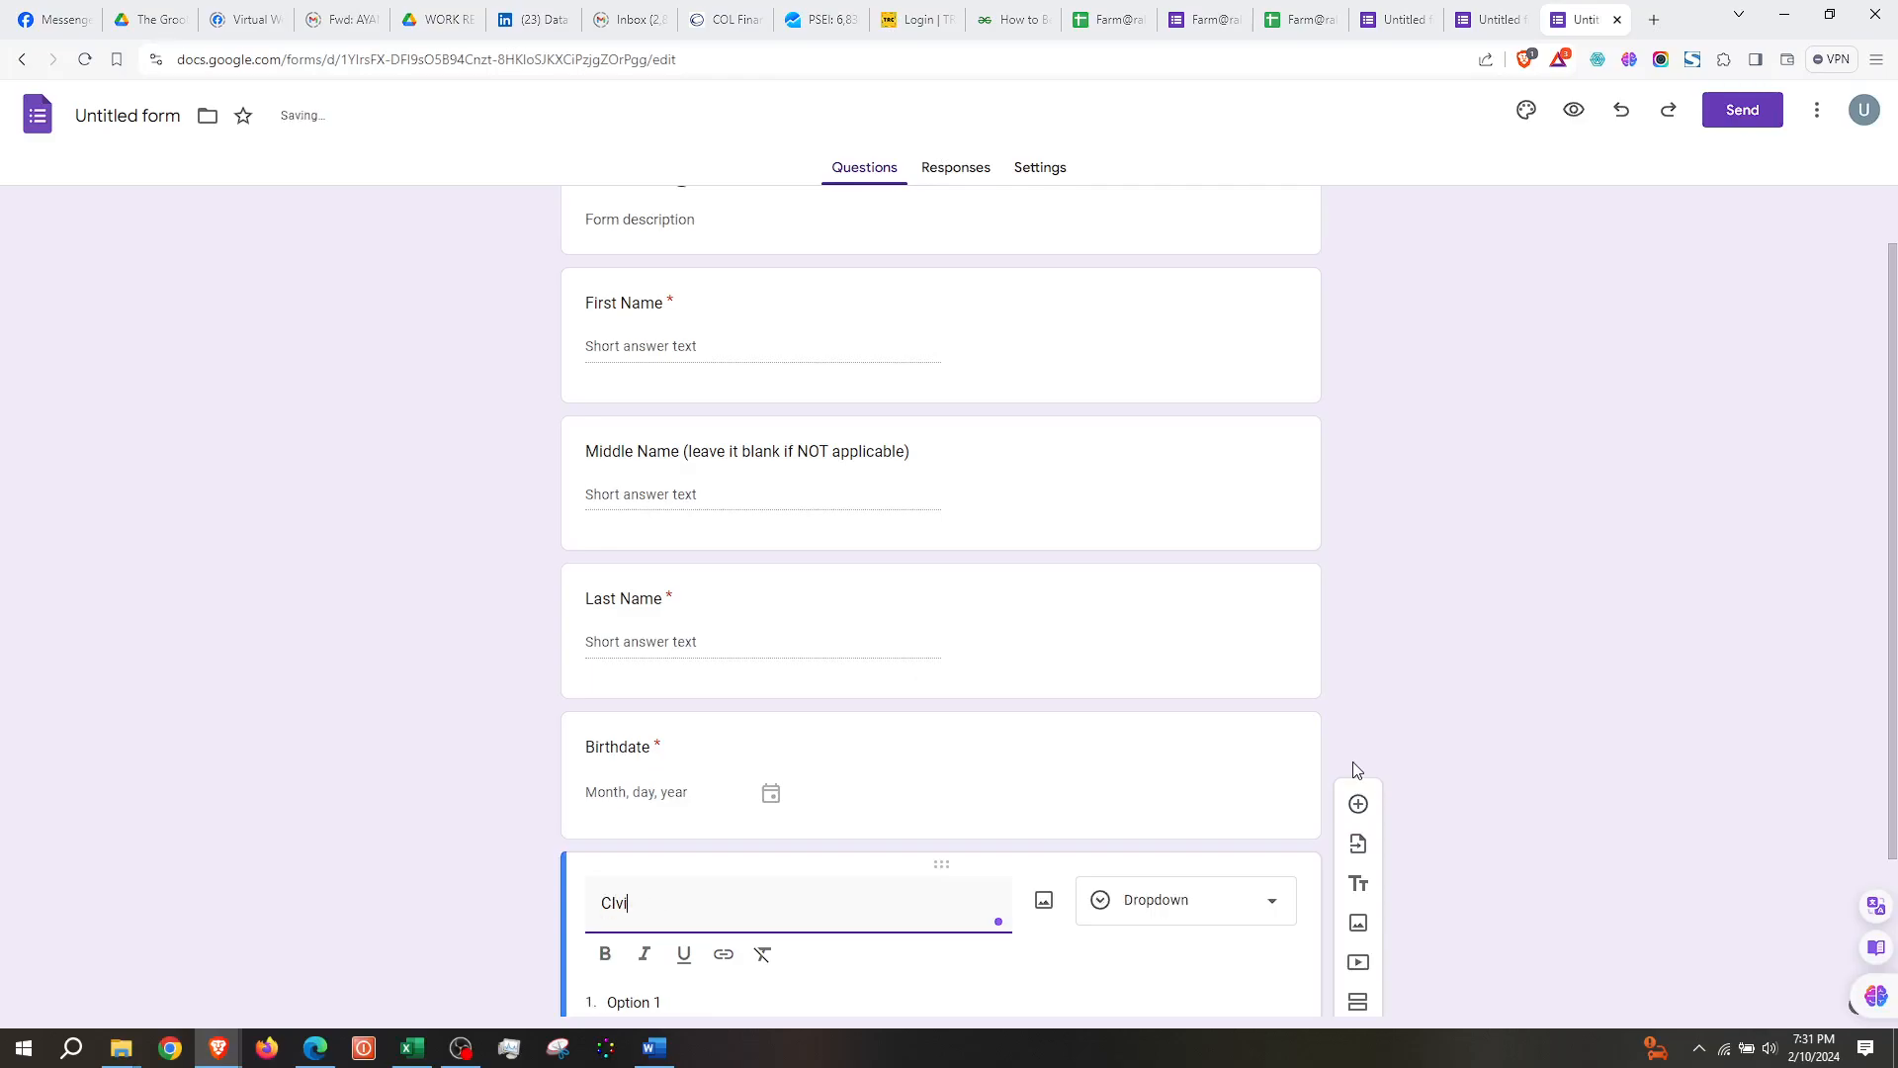
{"action": "type", "text": "il Status"}
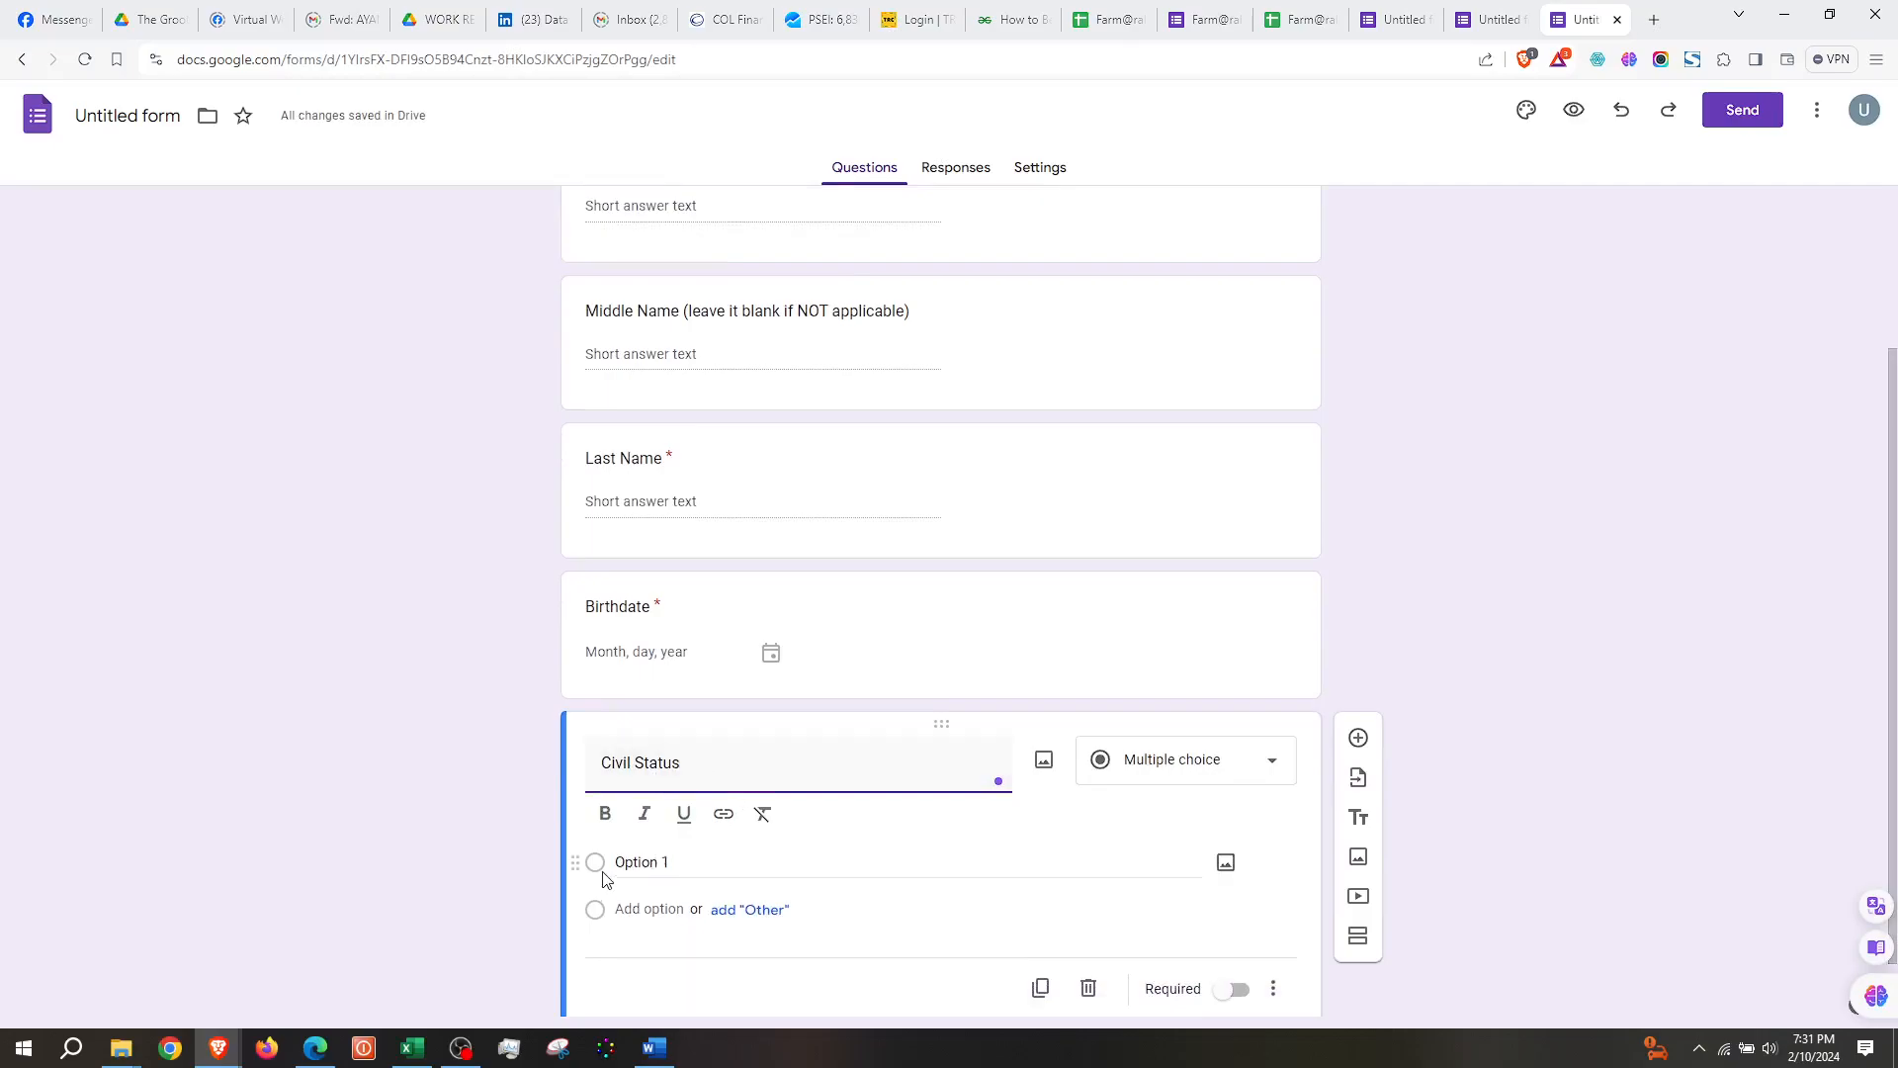
Give the Civil Status question the options "Single", "Married" and "Widower/ widow"
{"action": "left_click", "coordinate": [608, 870]}
{"action": "type", "text": "Single"}
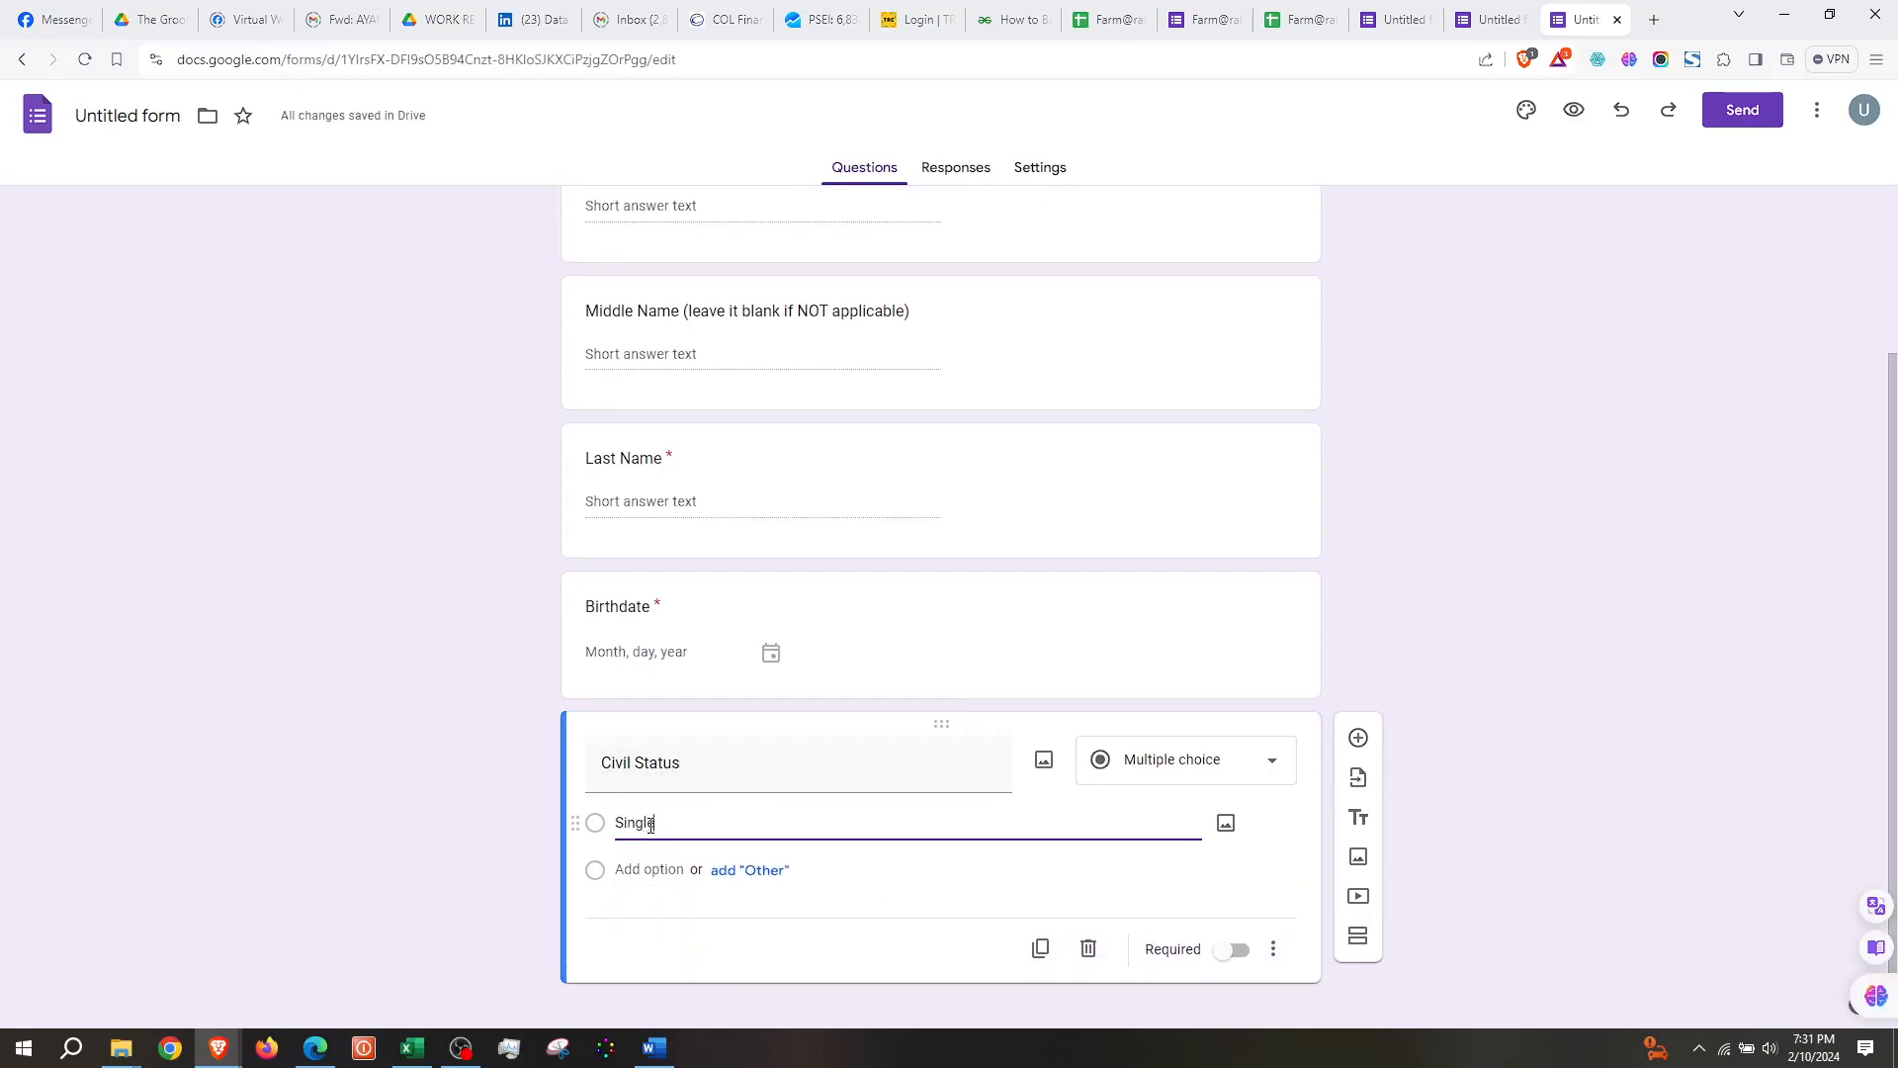
{"action": "left_click", "coordinate": [655, 870]}
{"action": "type", "text": "Marrue"}
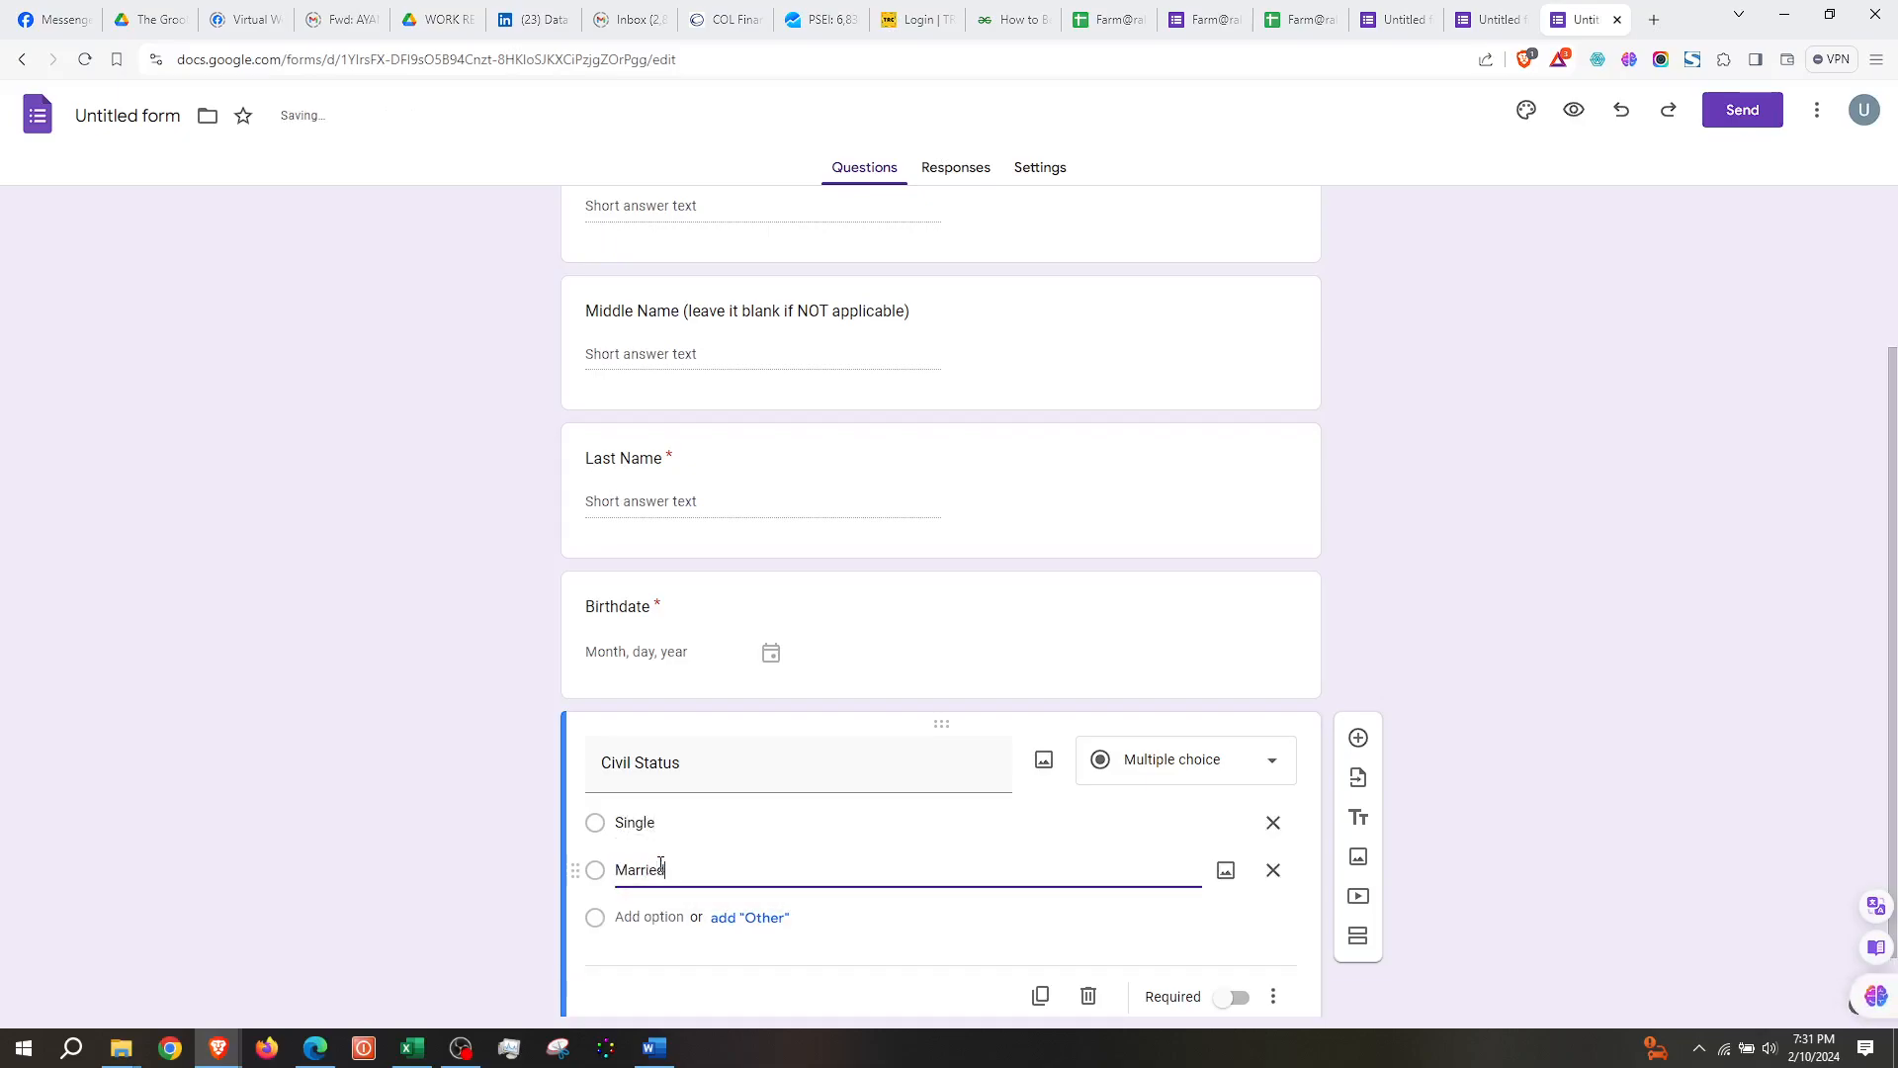
{"action": "left_click", "coordinate": [664, 911]}
{"action": "type", "text": "Widowe"}
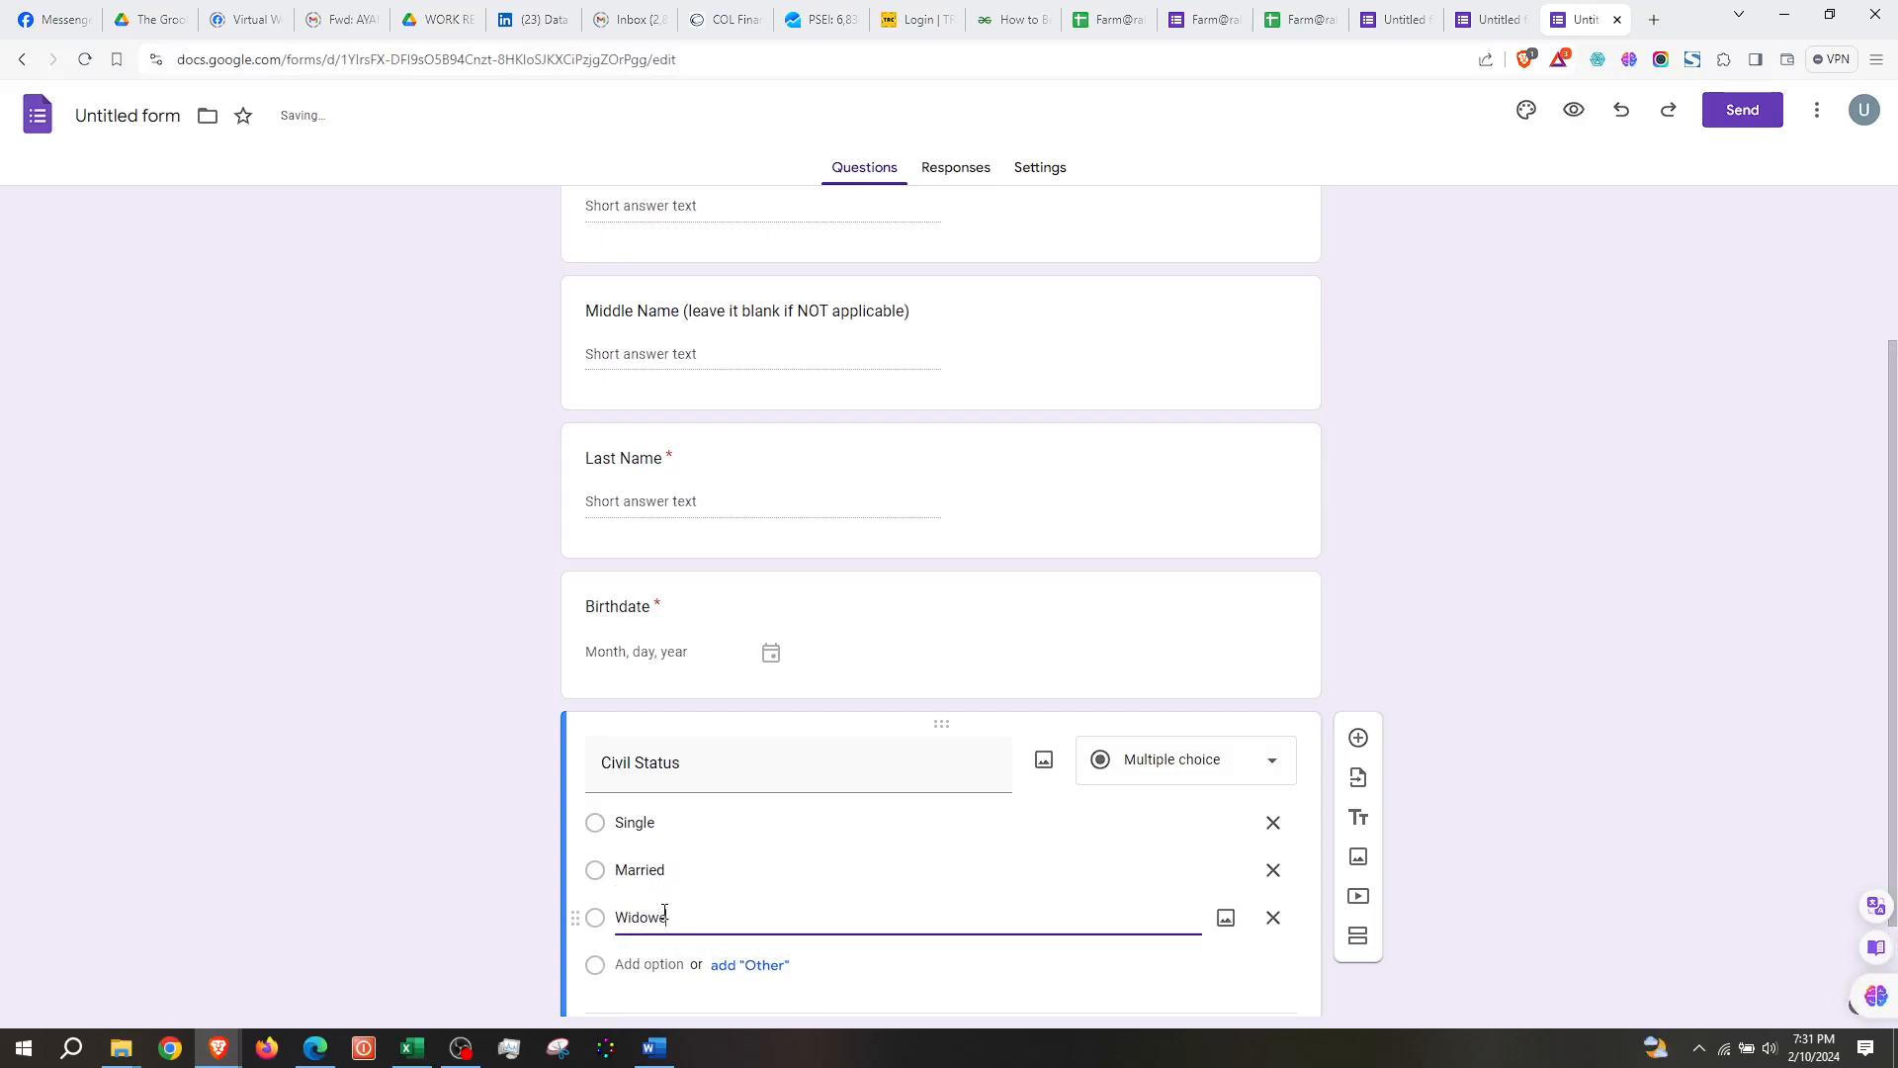
{"action": "type", "text": "r/ widow"}
Add a multiple-choice question titled "Gender" with the options "Male" and "Female"
{"action": "scroll", "coordinate": [1883, 643], "scroll_direction": "down", "scroll_amount": 1}
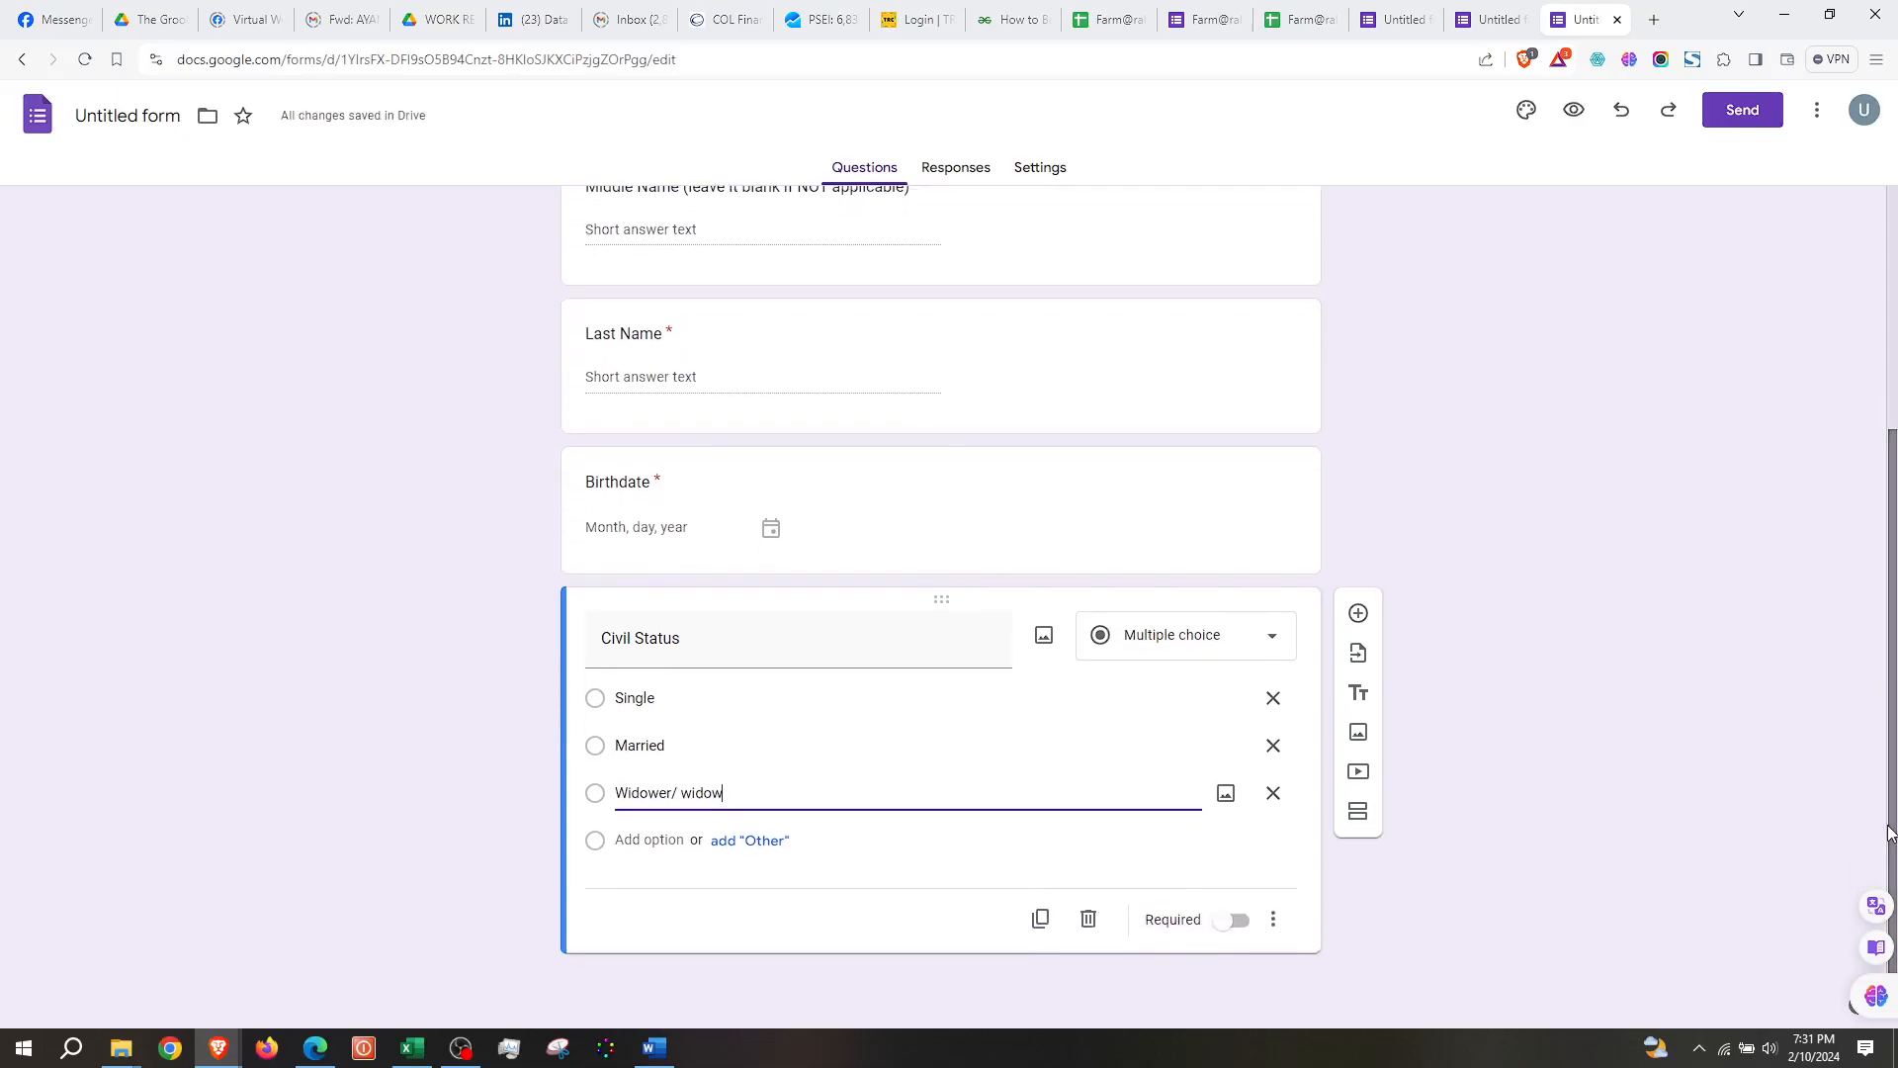
{"action": "left_click", "coordinate": [1370, 622]}
{"action": "type", "text": "Gender"}
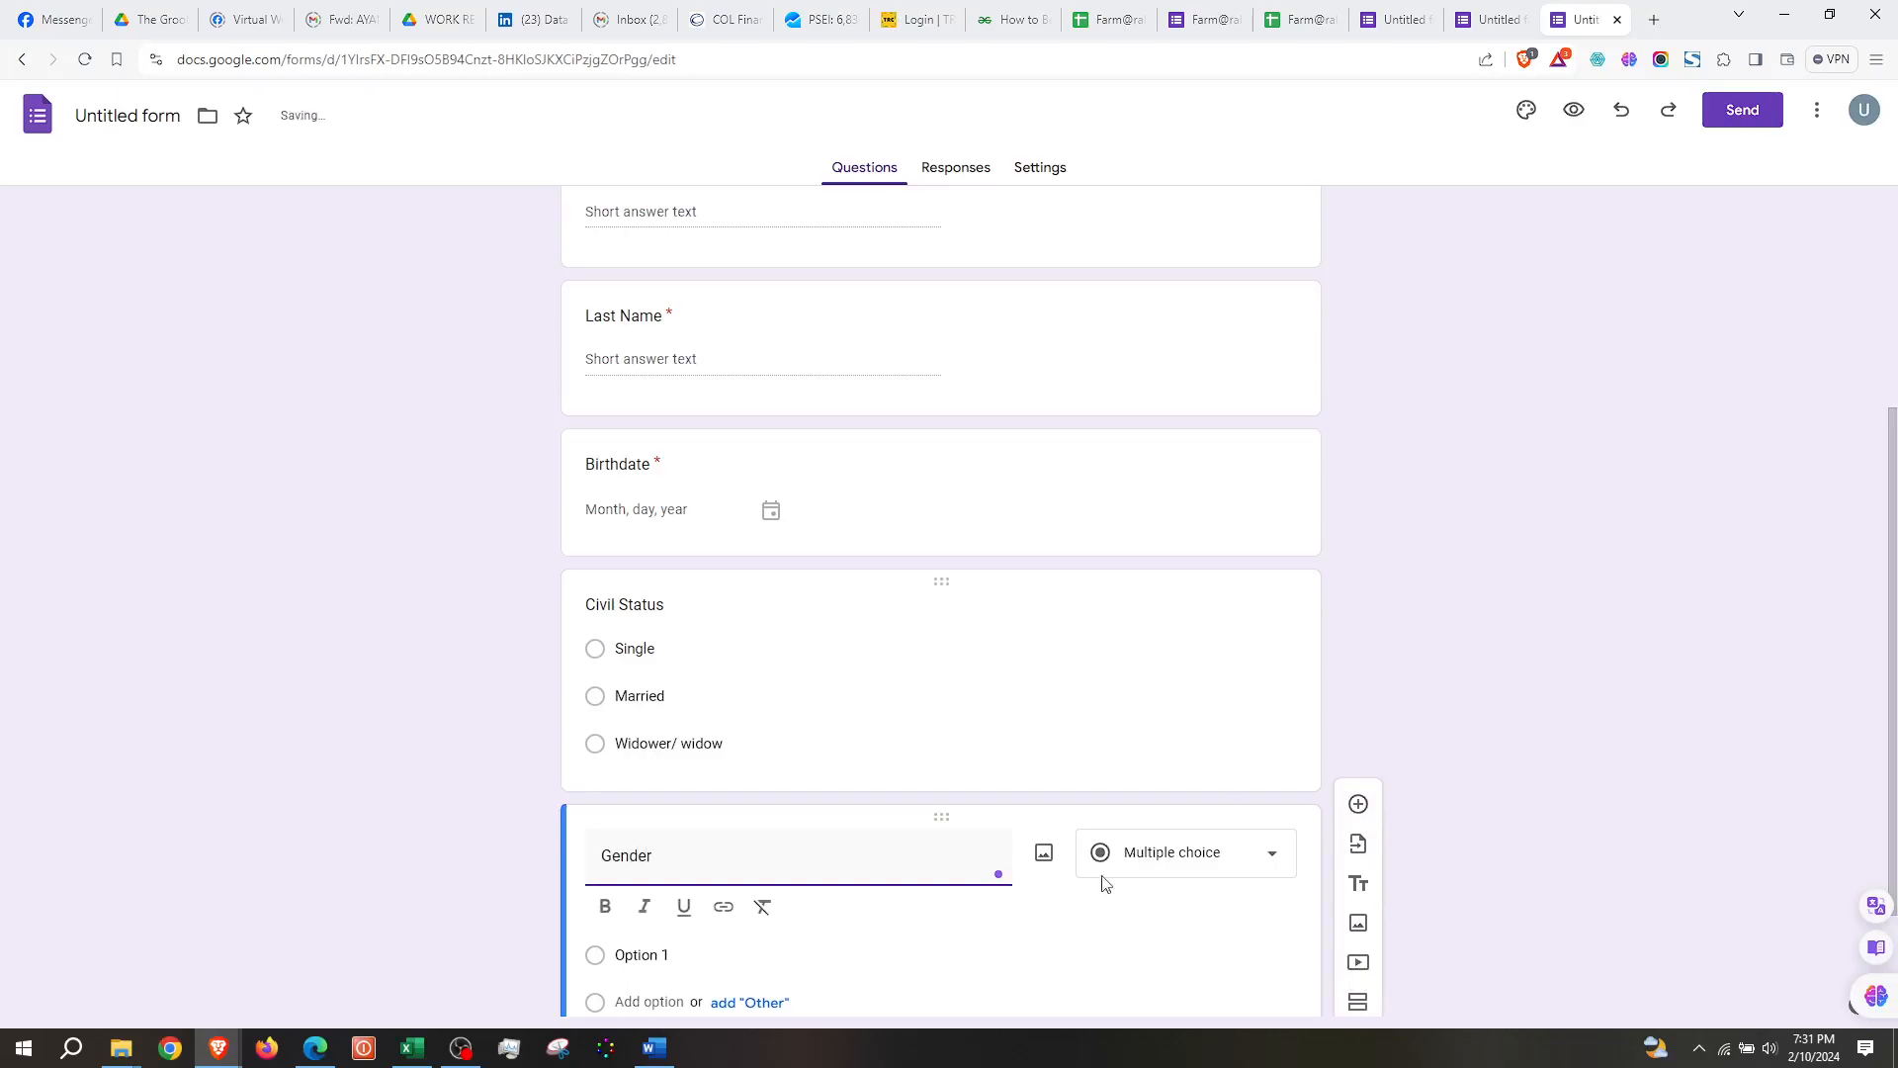
{"action": "left_click", "coordinate": [608, 956]}
{"action": "type", "text": "Make"}
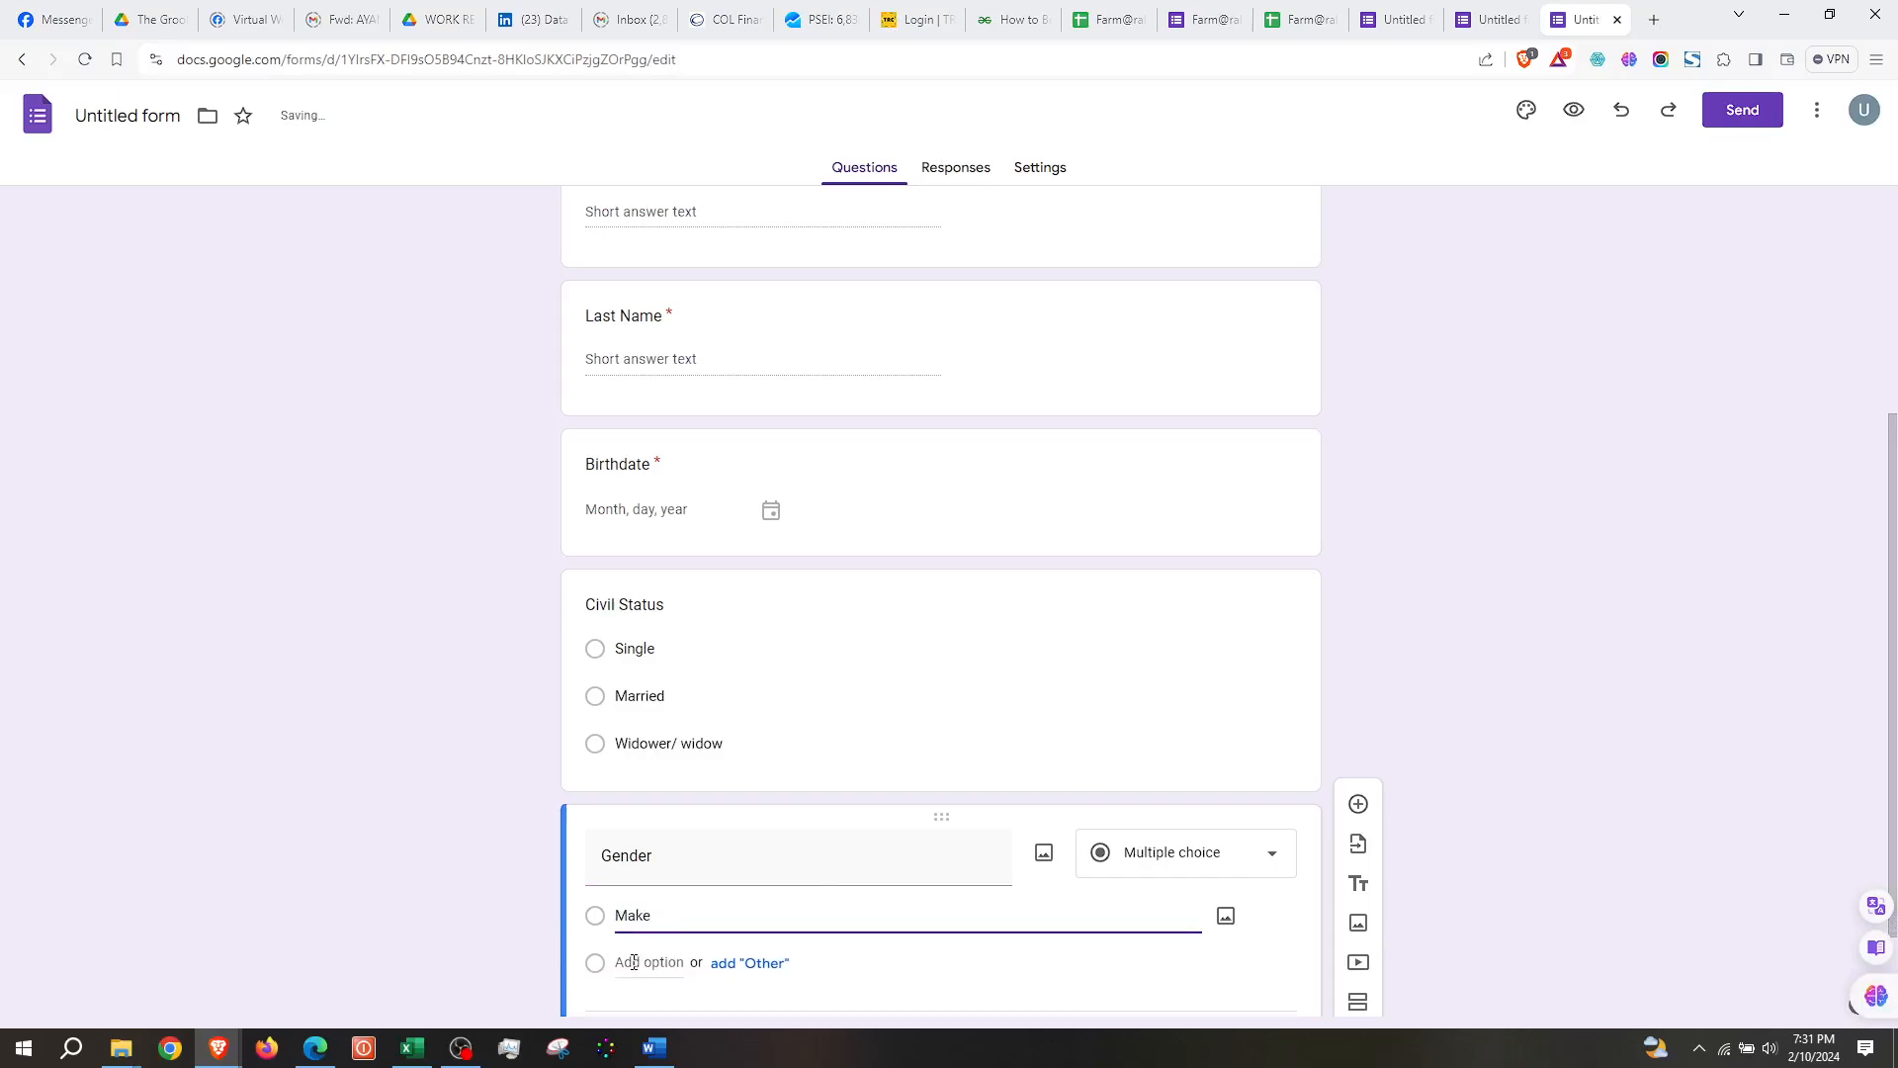
{"action": "type", "text": "le"}
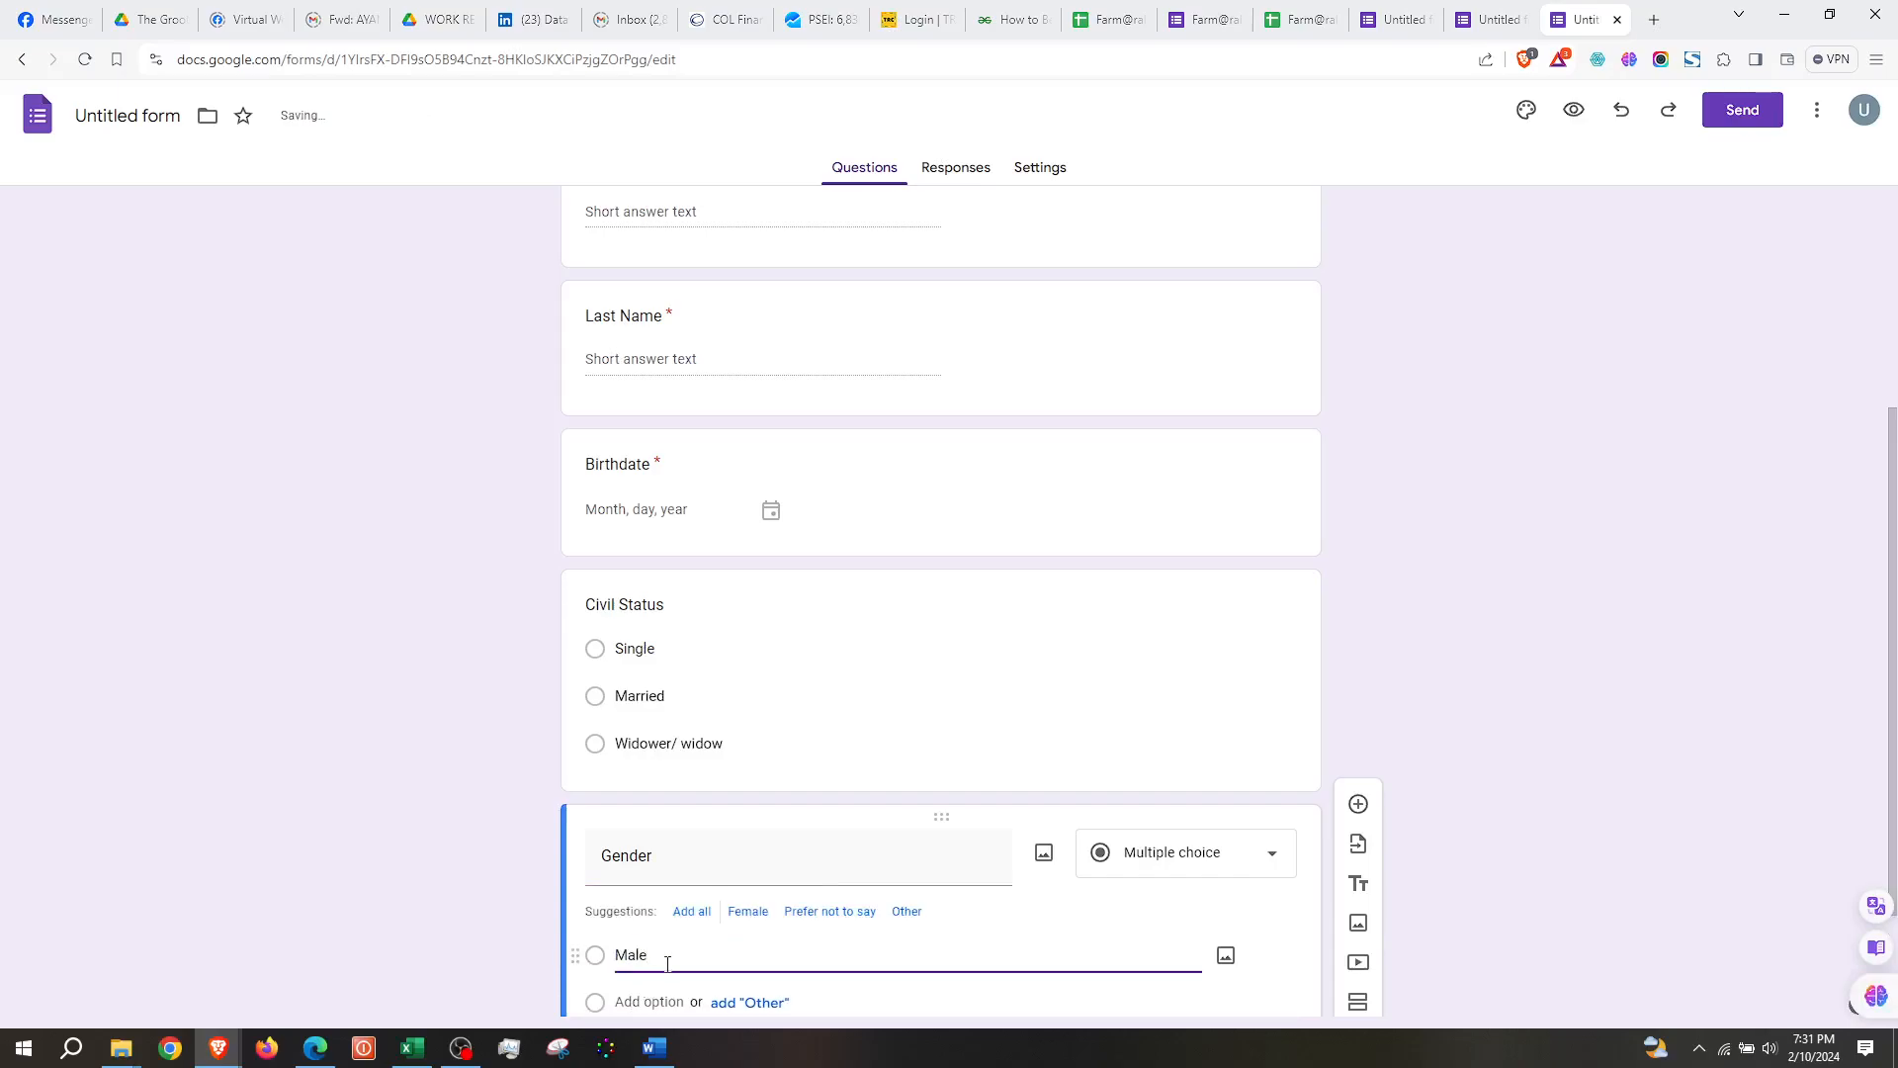
{"action": "left_click", "coordinate": [657, 1000]}
{"action": "type", "text": "Female"}
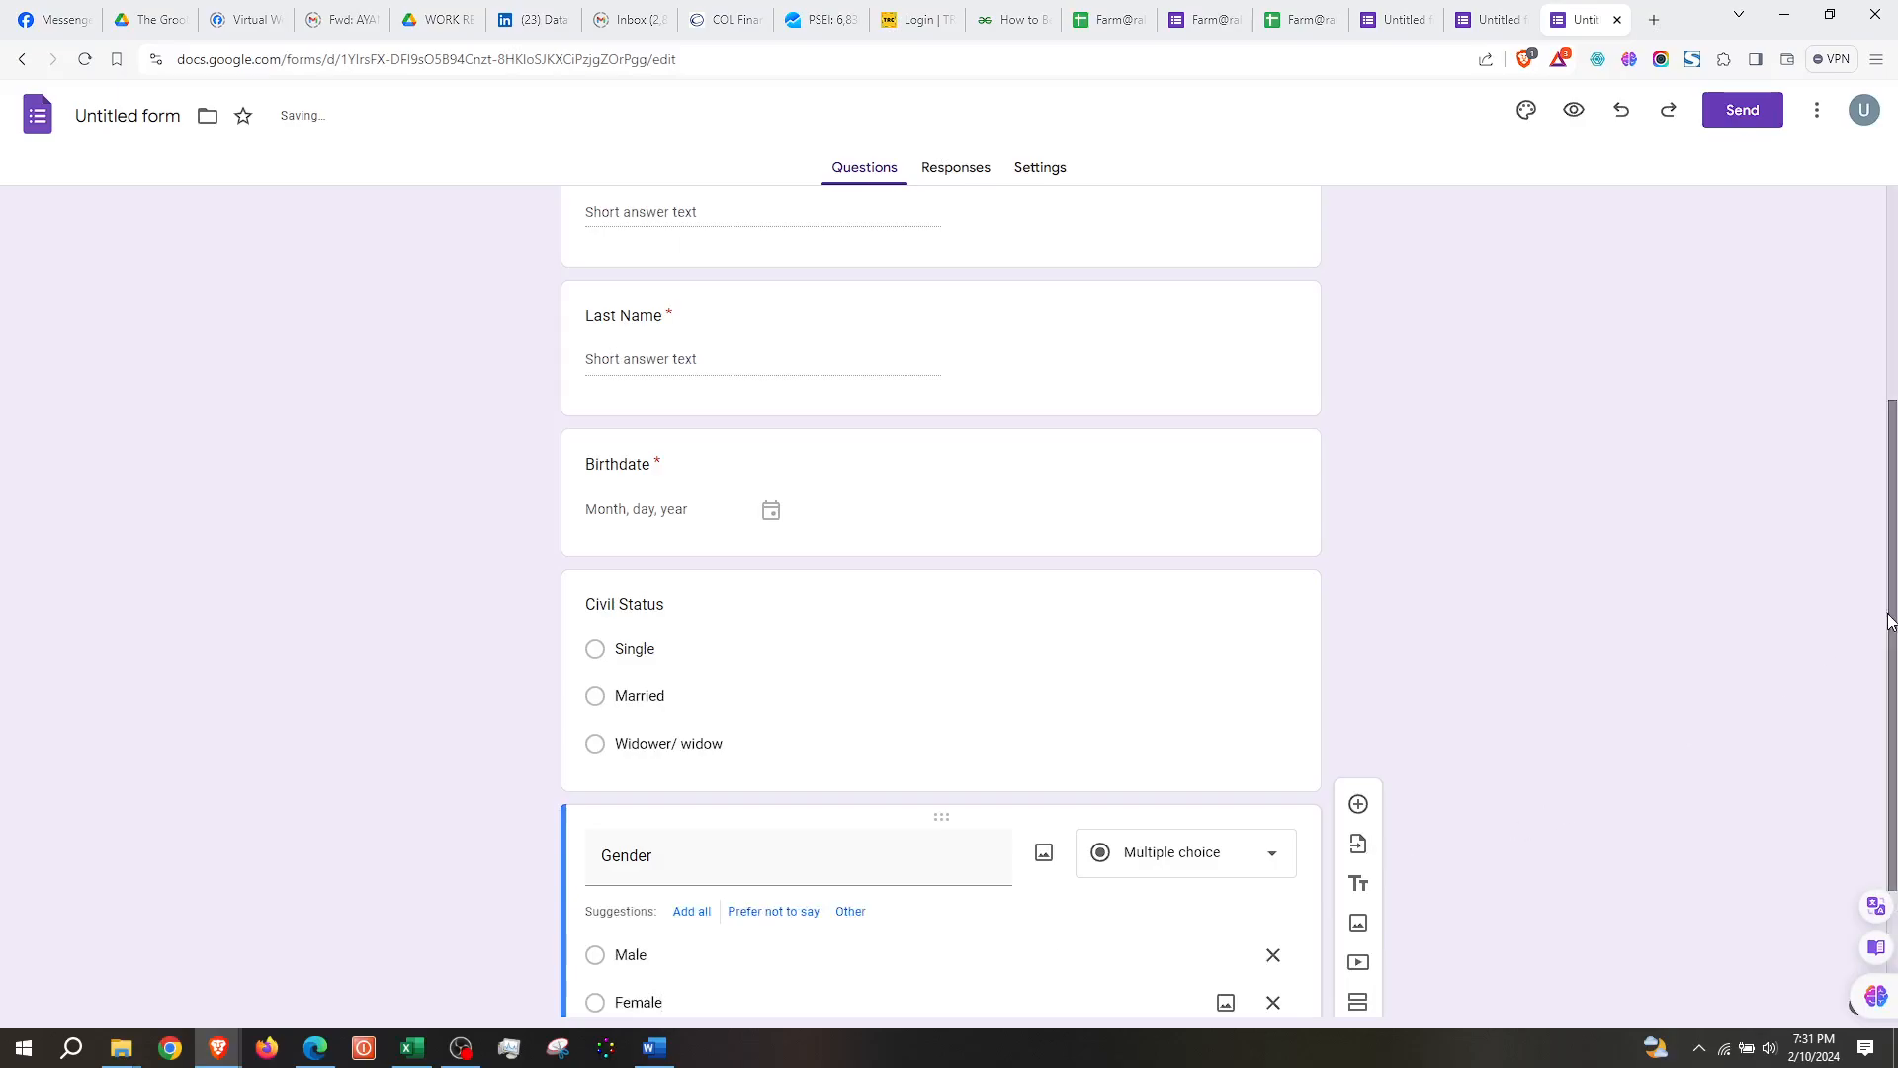
Add a short-answer question titled "Age" below the Gender question
{"action": "left_click_drag", "start_coordinate": [1887, 660], "coordinate": [1894, 898]}
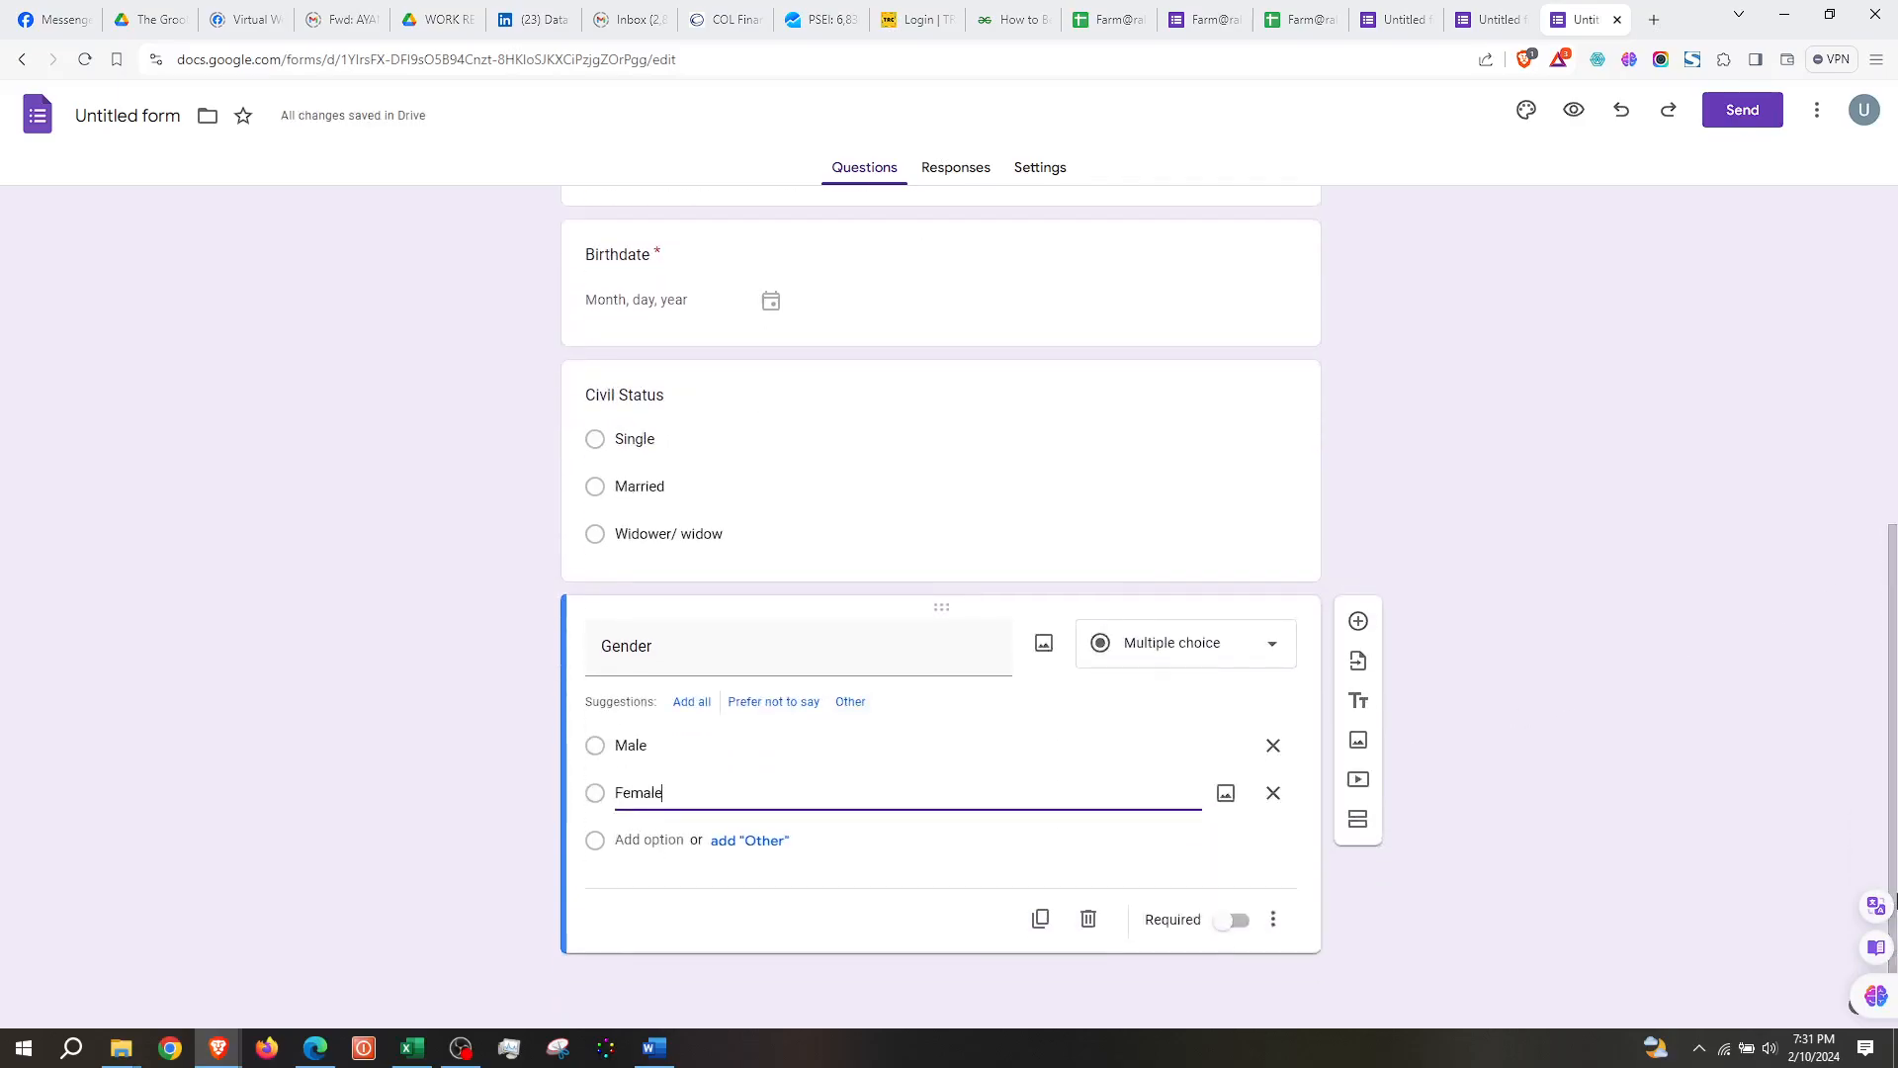
{"action": "left_click", "coordinate": [1368, 624]}
{"action": "type", "text": "Age"}
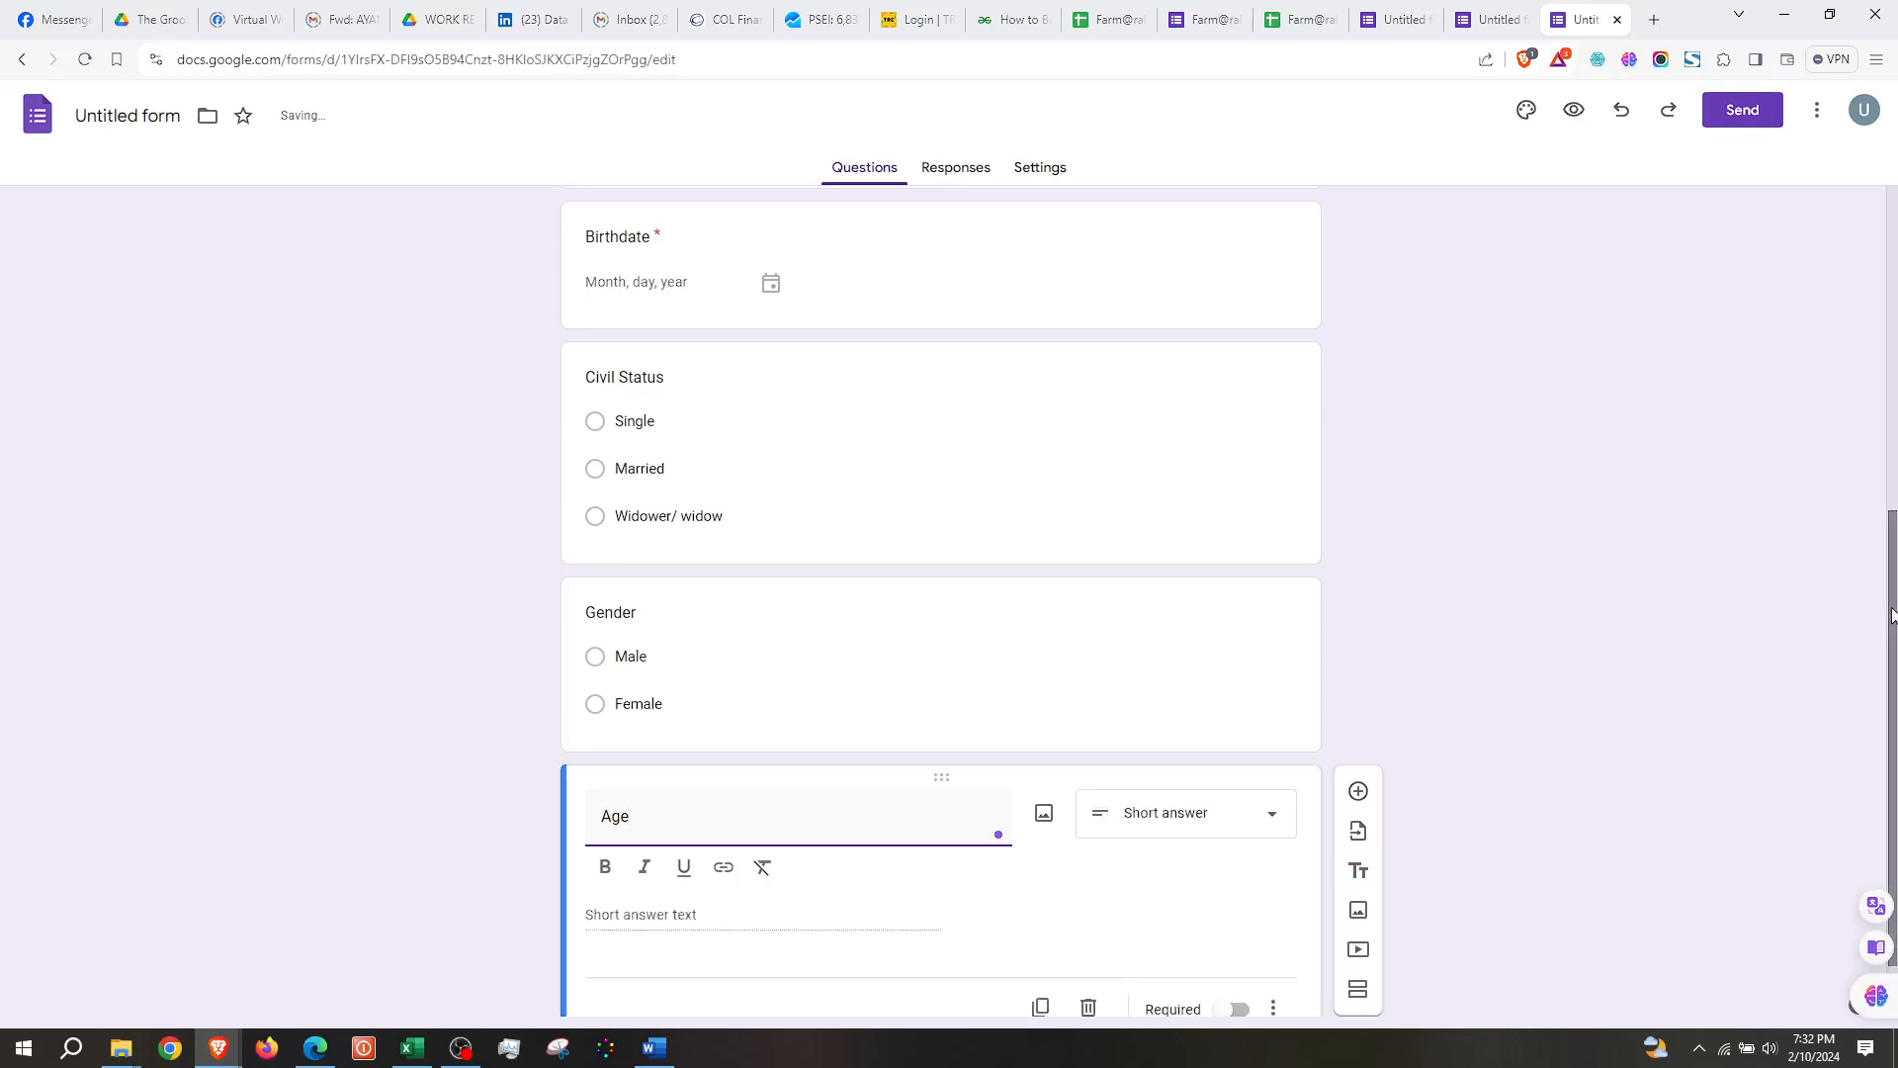
Add response validation to the Age question so that it accepts only a whole number
{"action": "left_click_drag", "start_coordinate": [1893, 626], "coordinate": [1892, 682]}
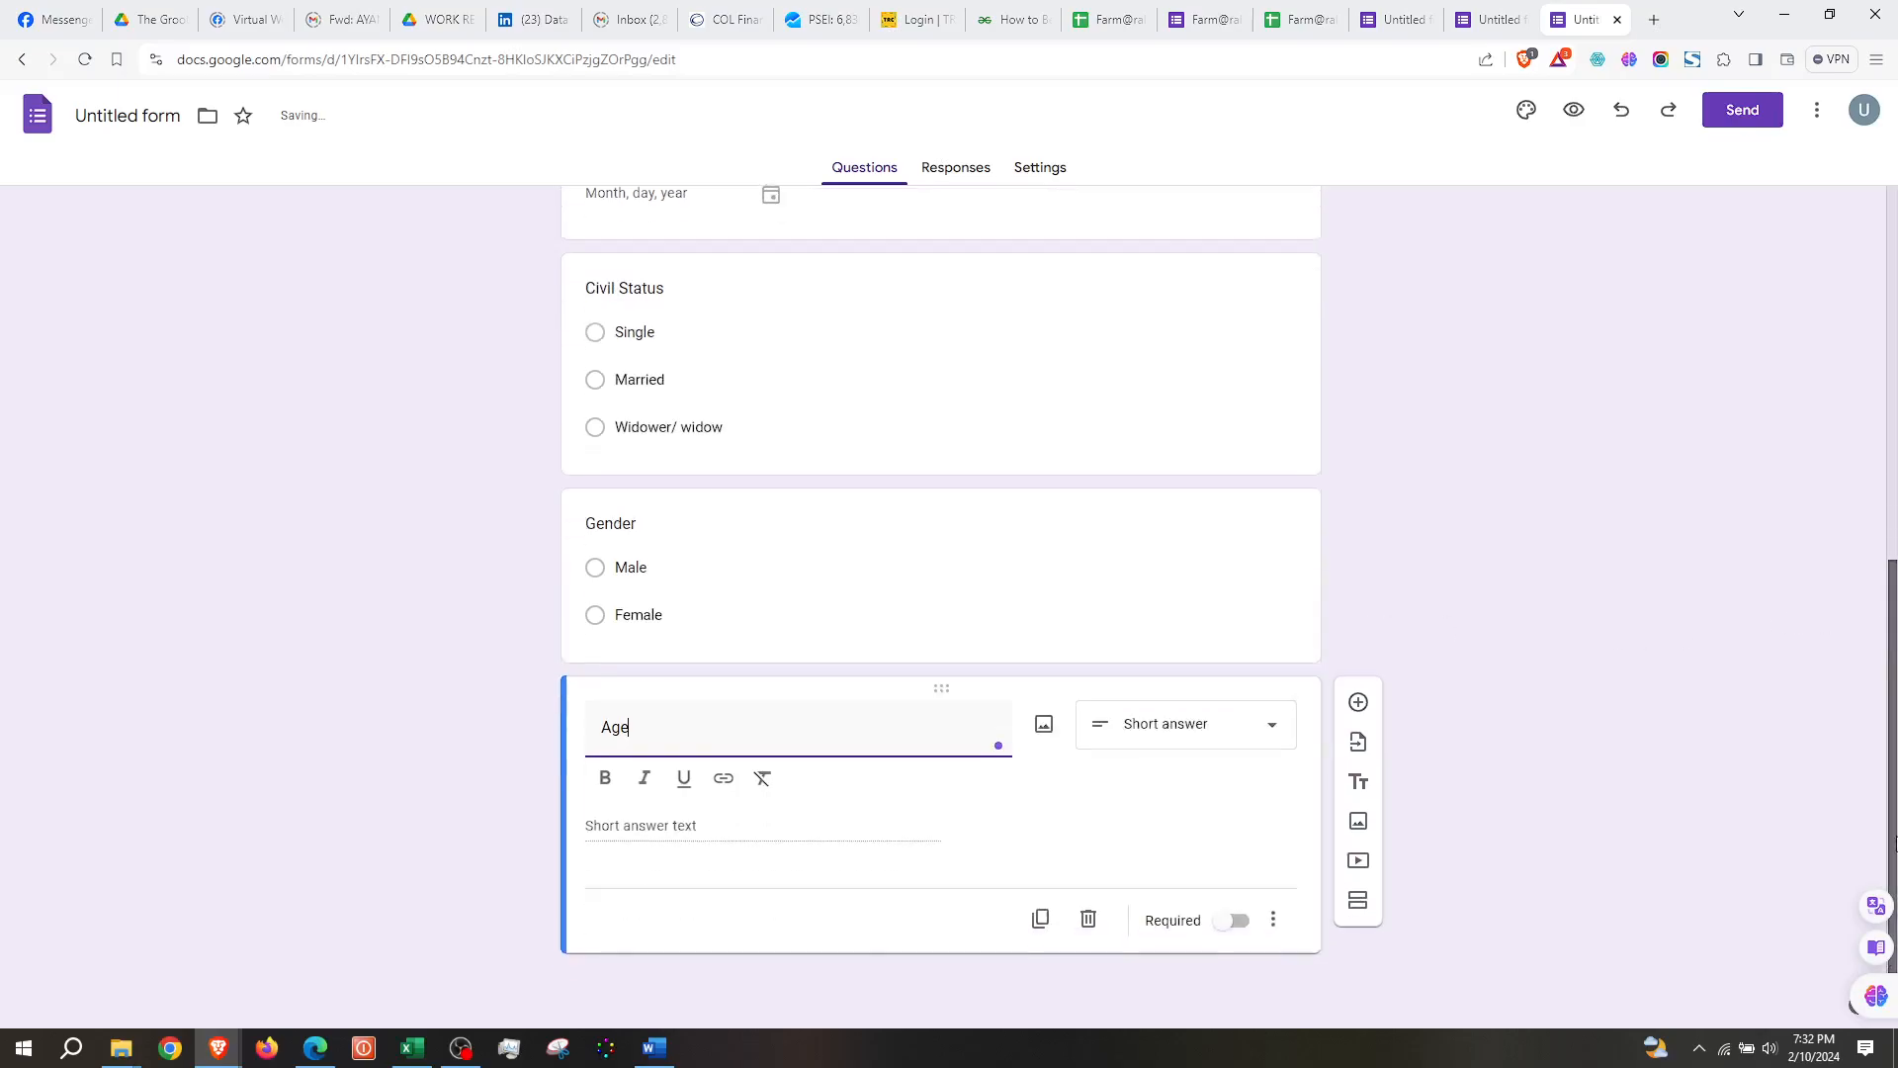
{"action": "left_click", "coordinate": [1274, 919]}
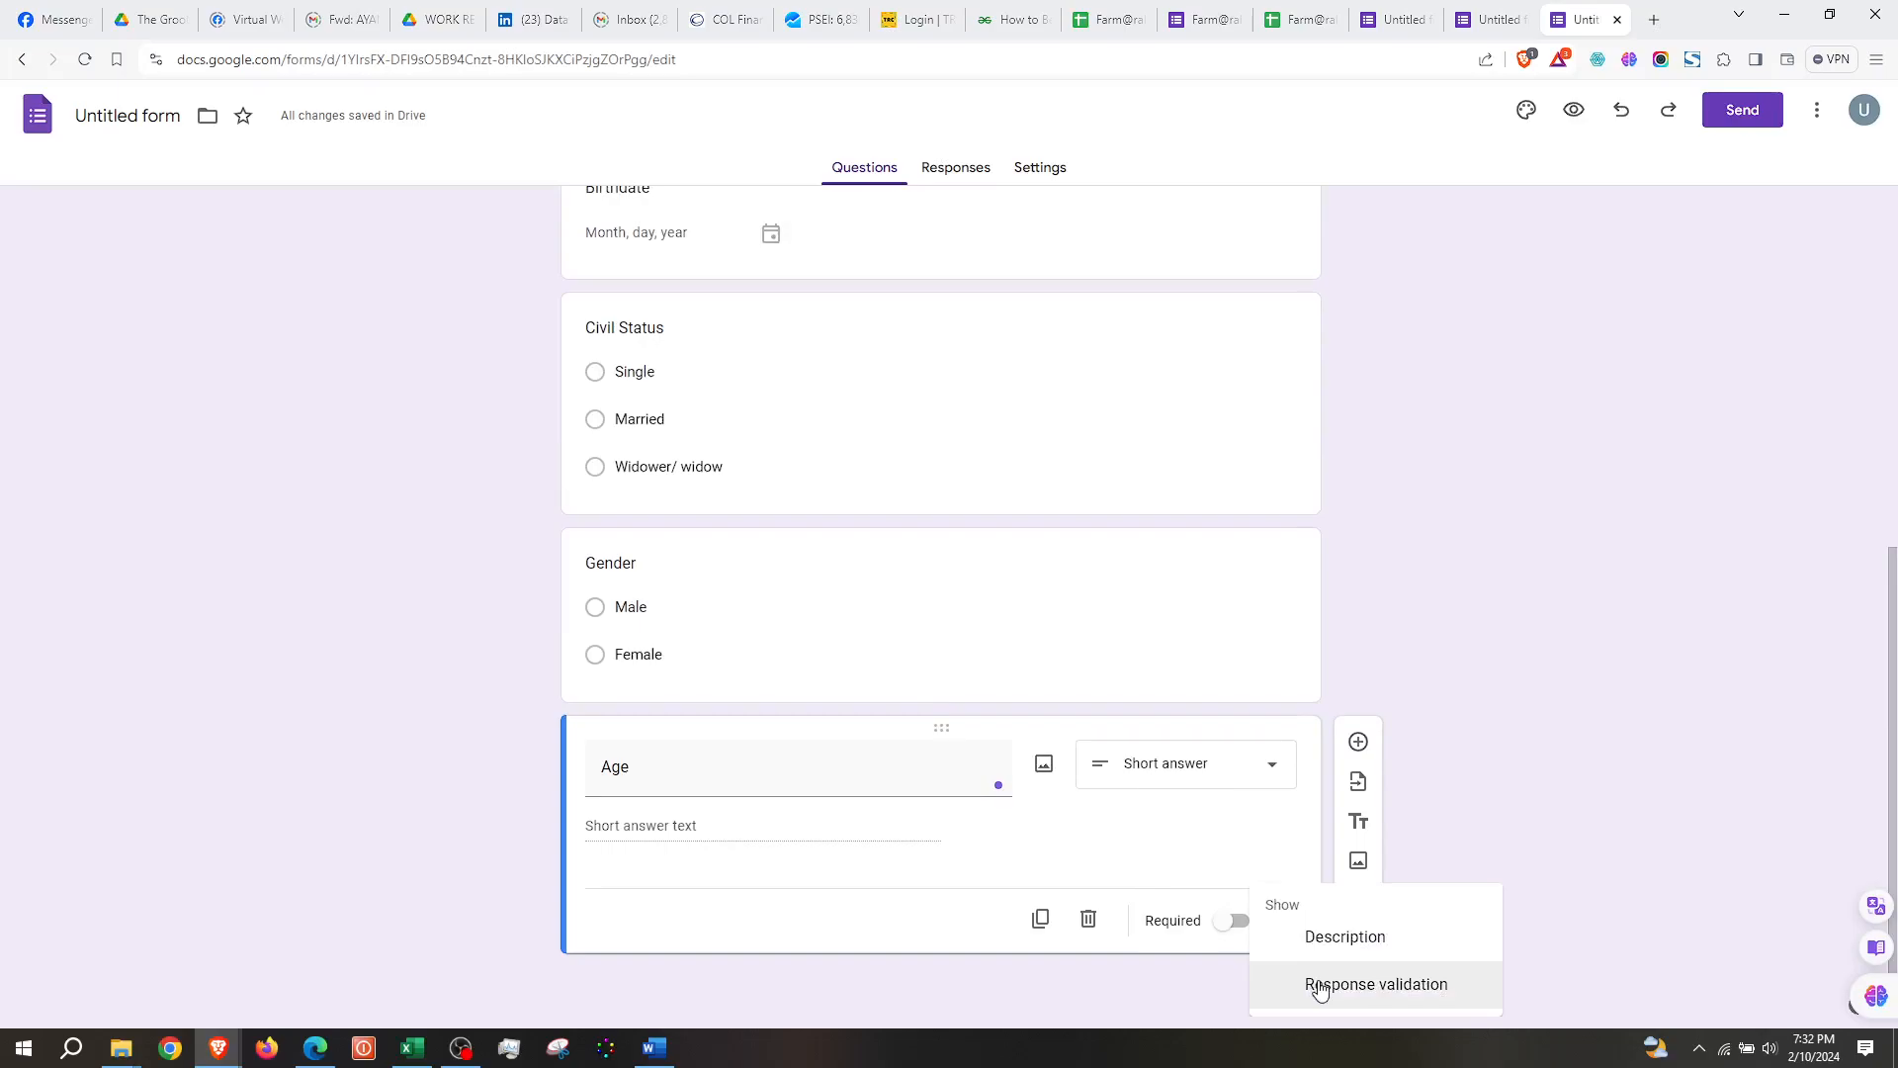
{"action": "left_click", "coordinate": [1320, 985]}
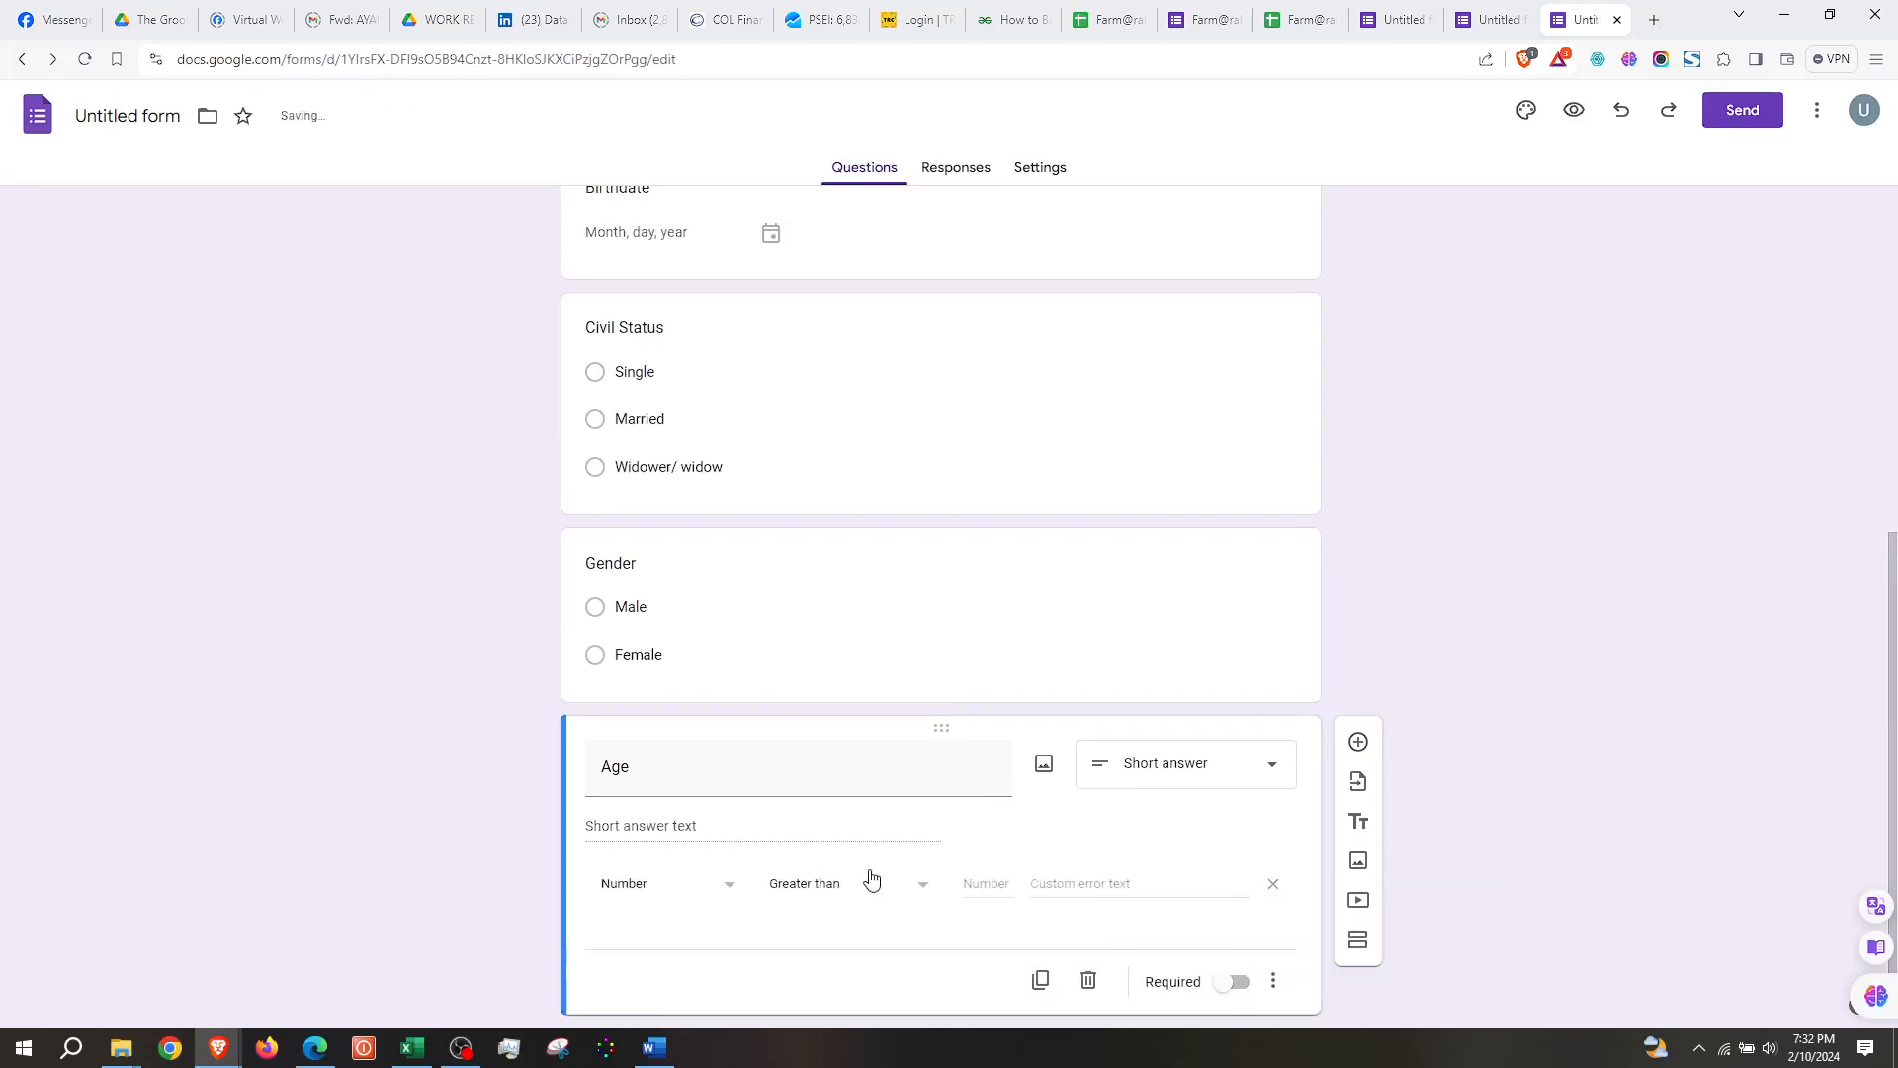
{"action": "left_click", "coordinate": [919, 894]}
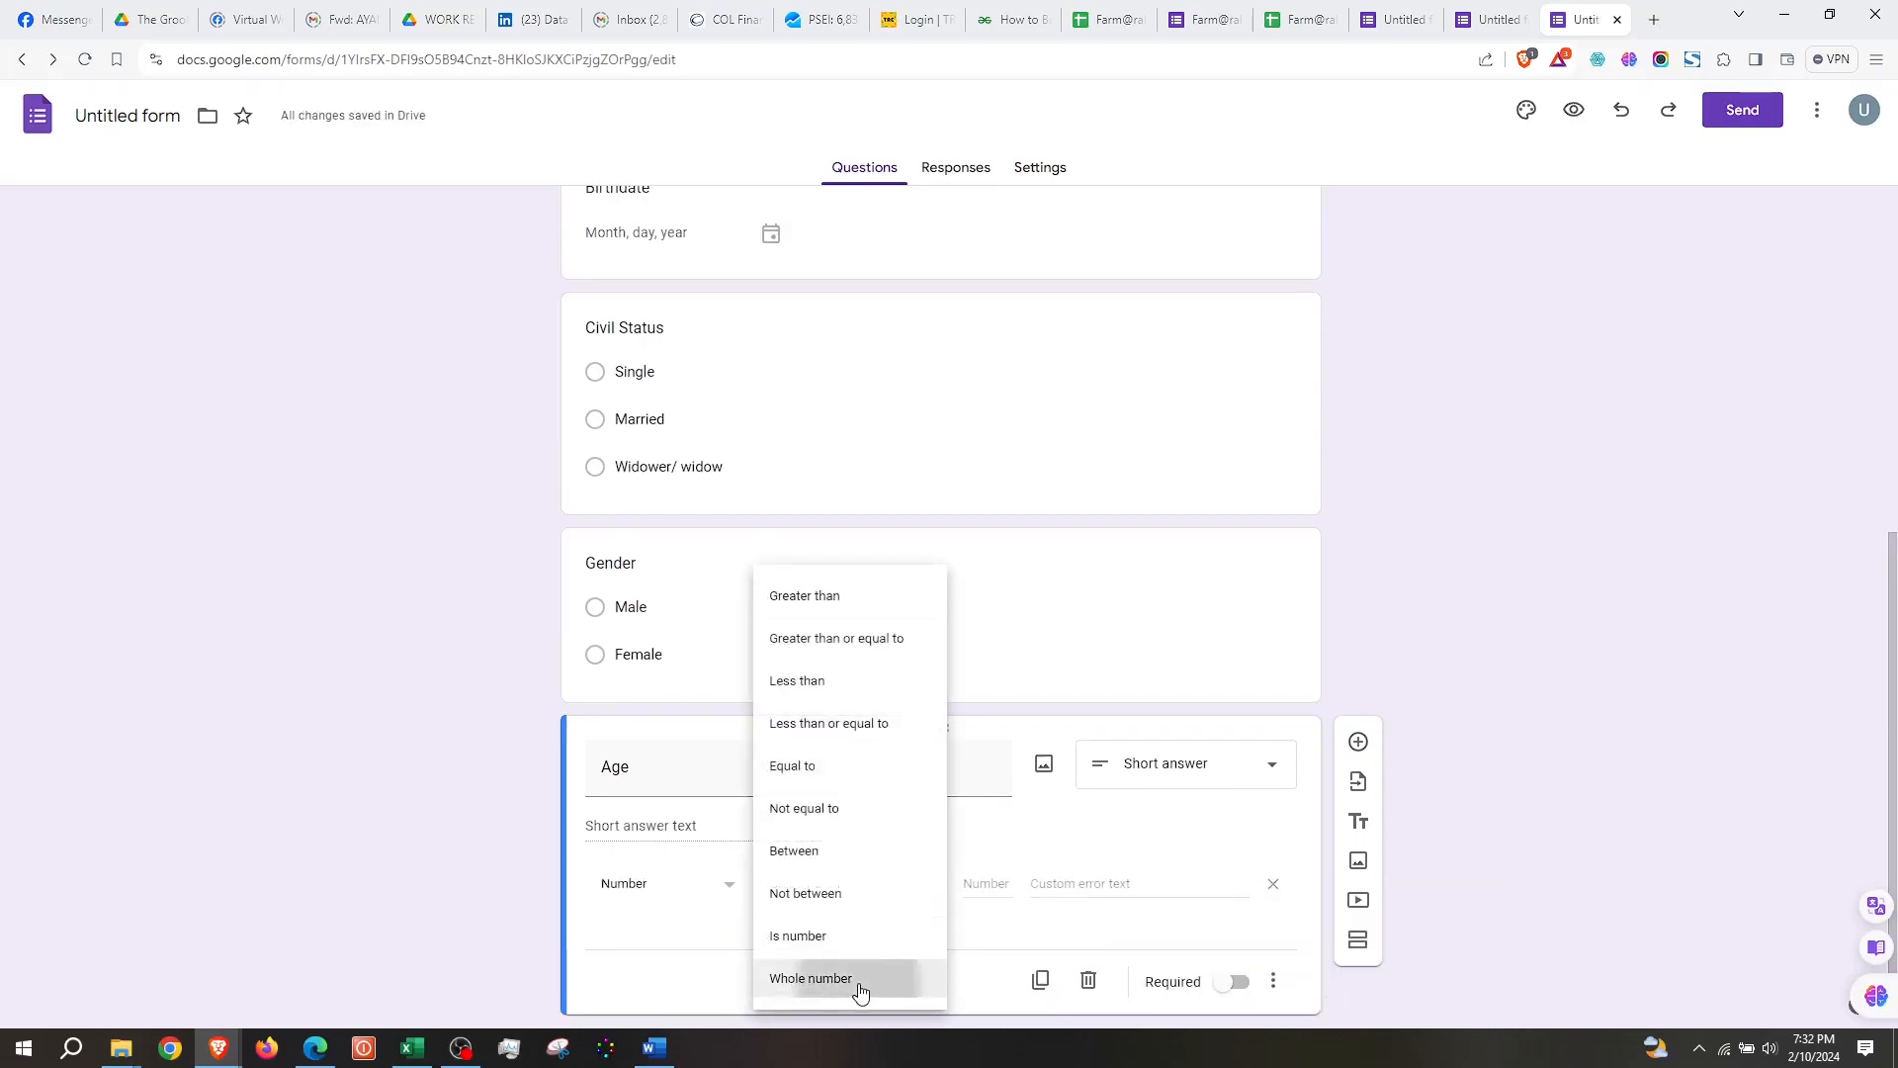
{"action": "left_click", "coordinate": [861, 992]}
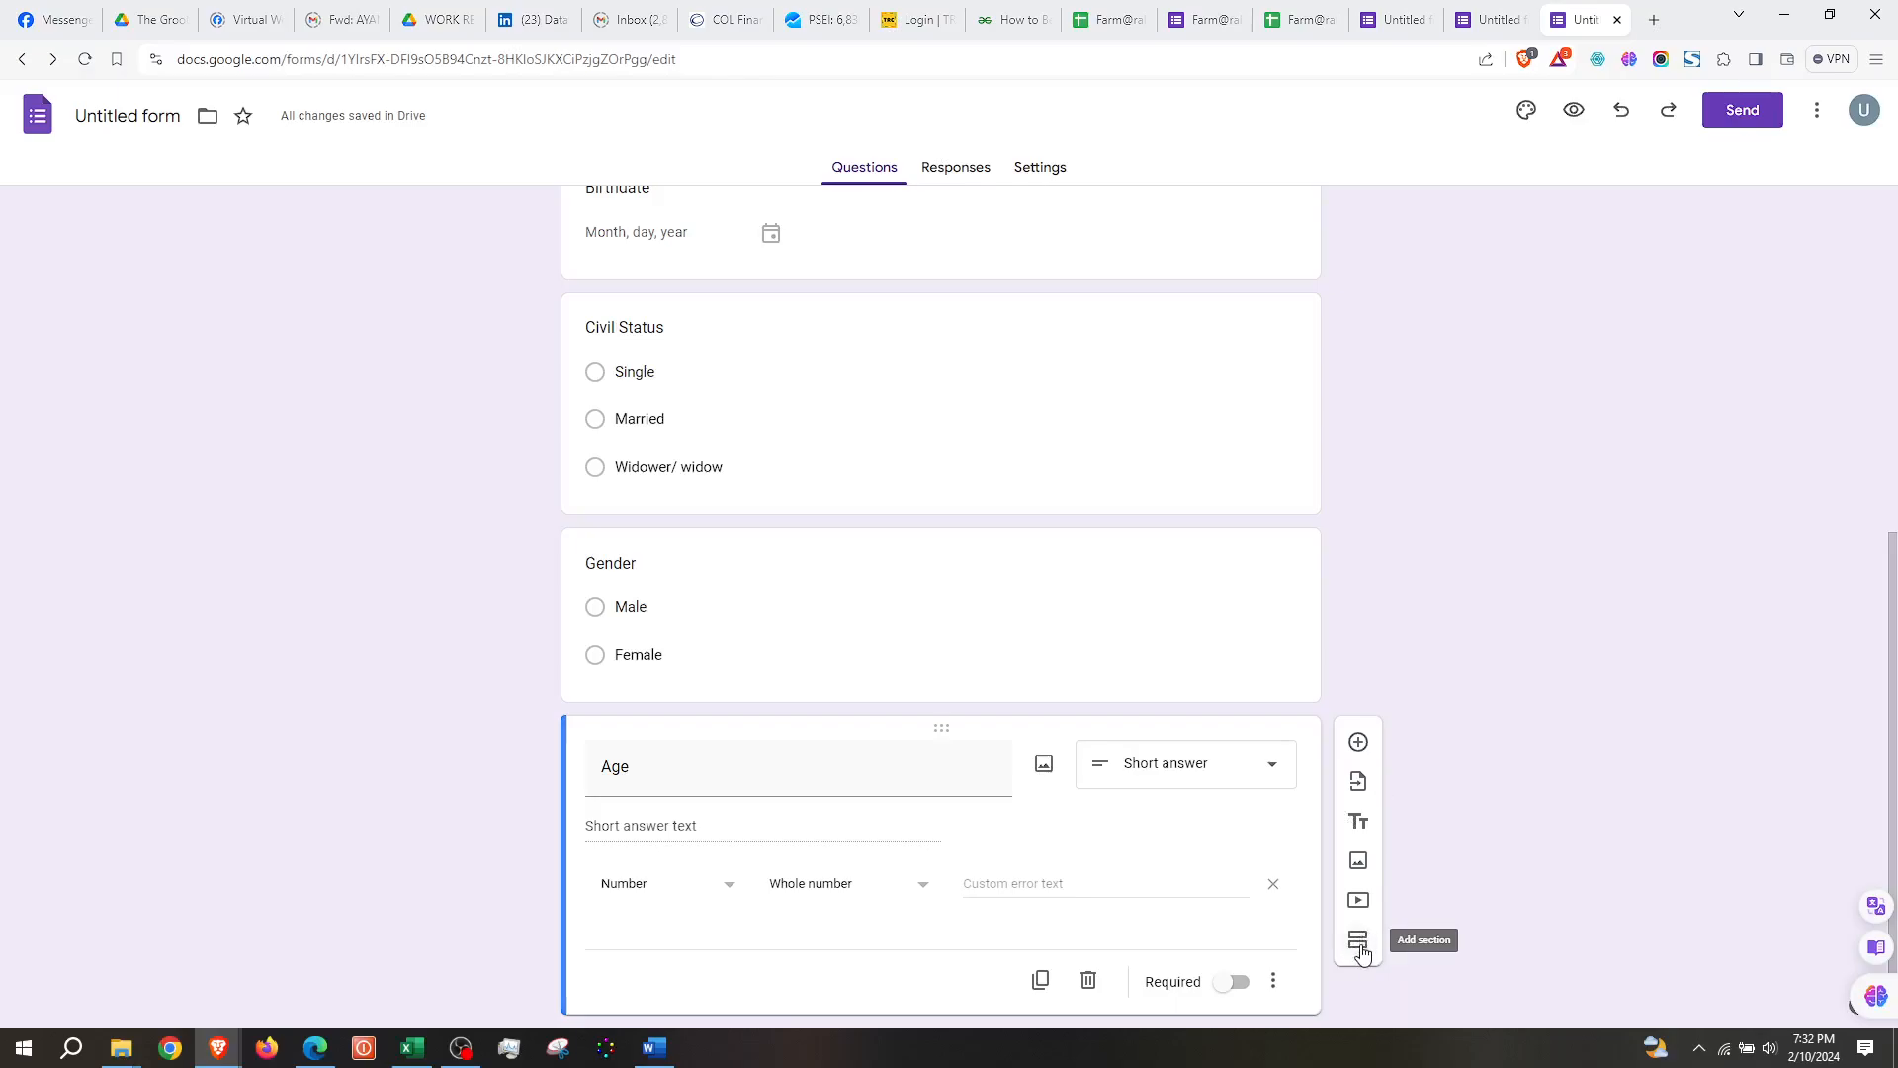
Add a new section after the Age question and title it "Beneficiary Information"
{"action": "left_click", "coordinate": [1360, 954]}
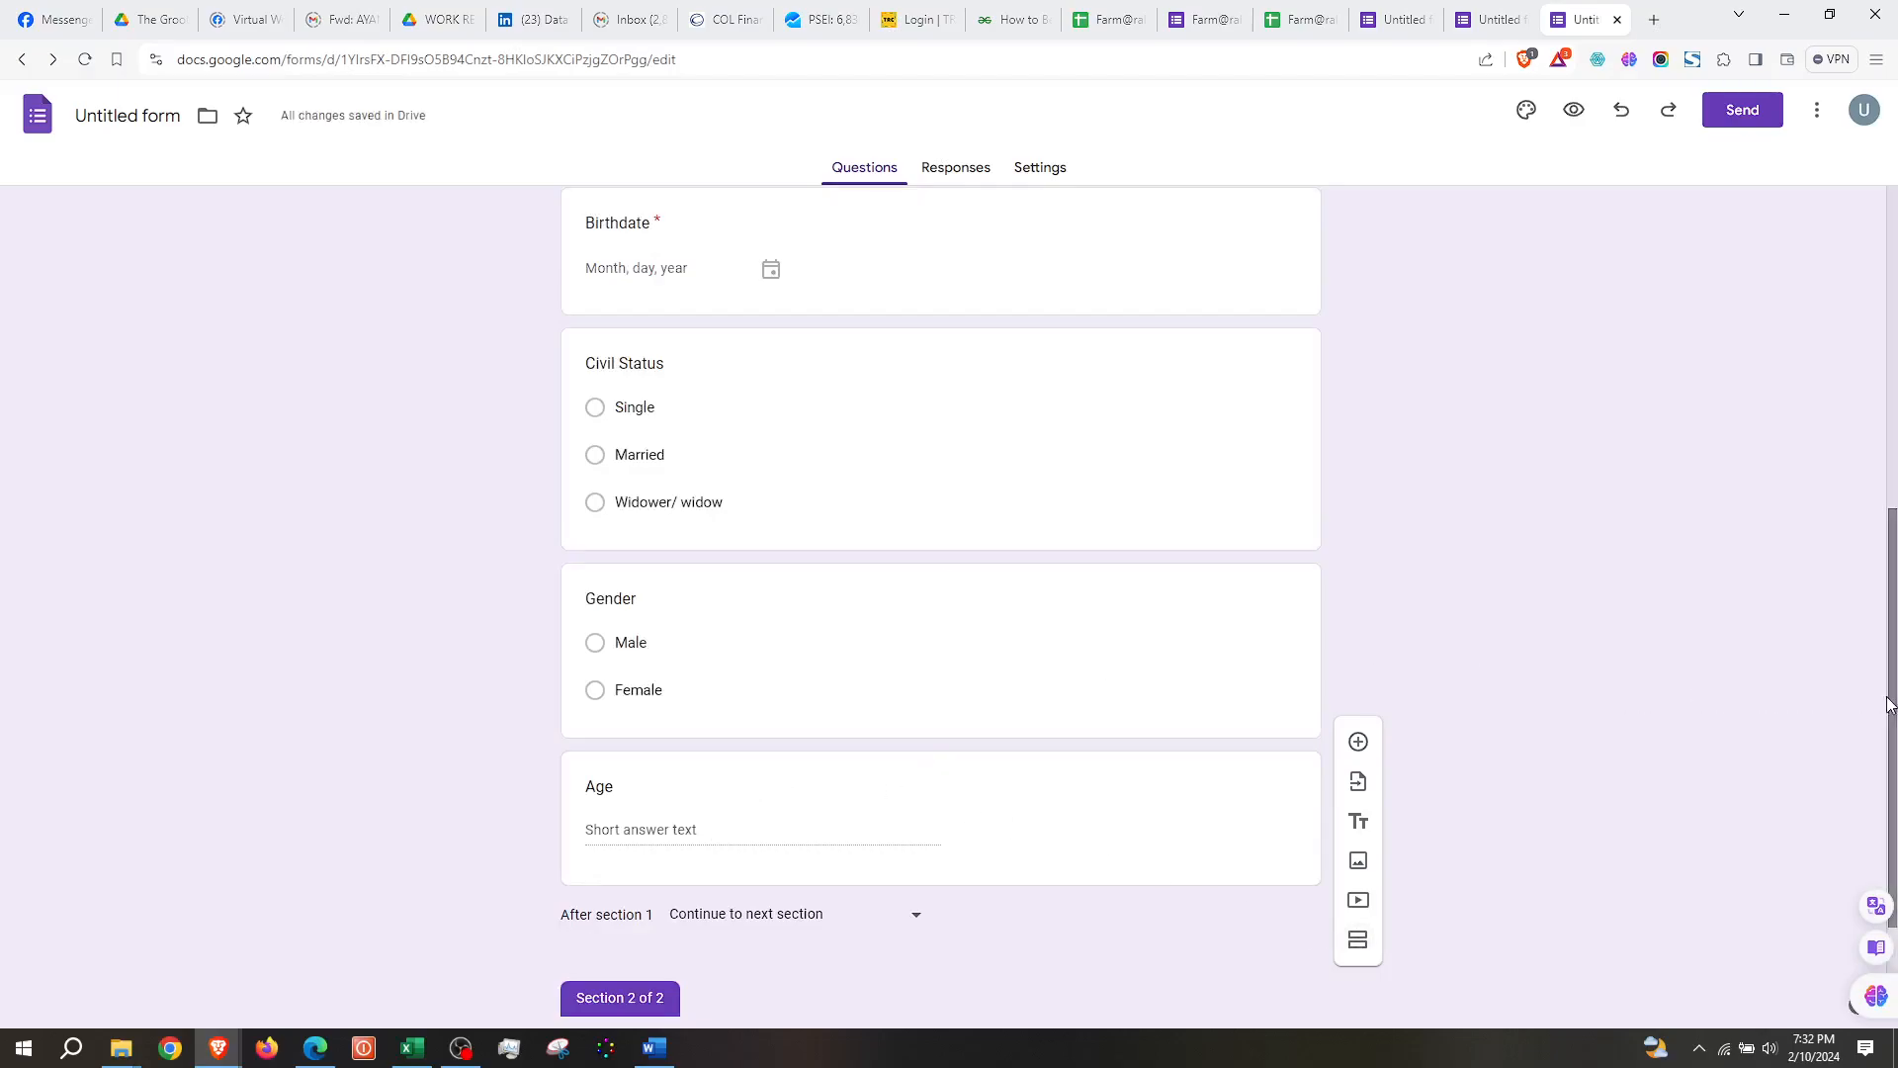
{"action": "left_click_drag", "start_coordinate": [1892, 704], "coordinate": [1894, 821]}
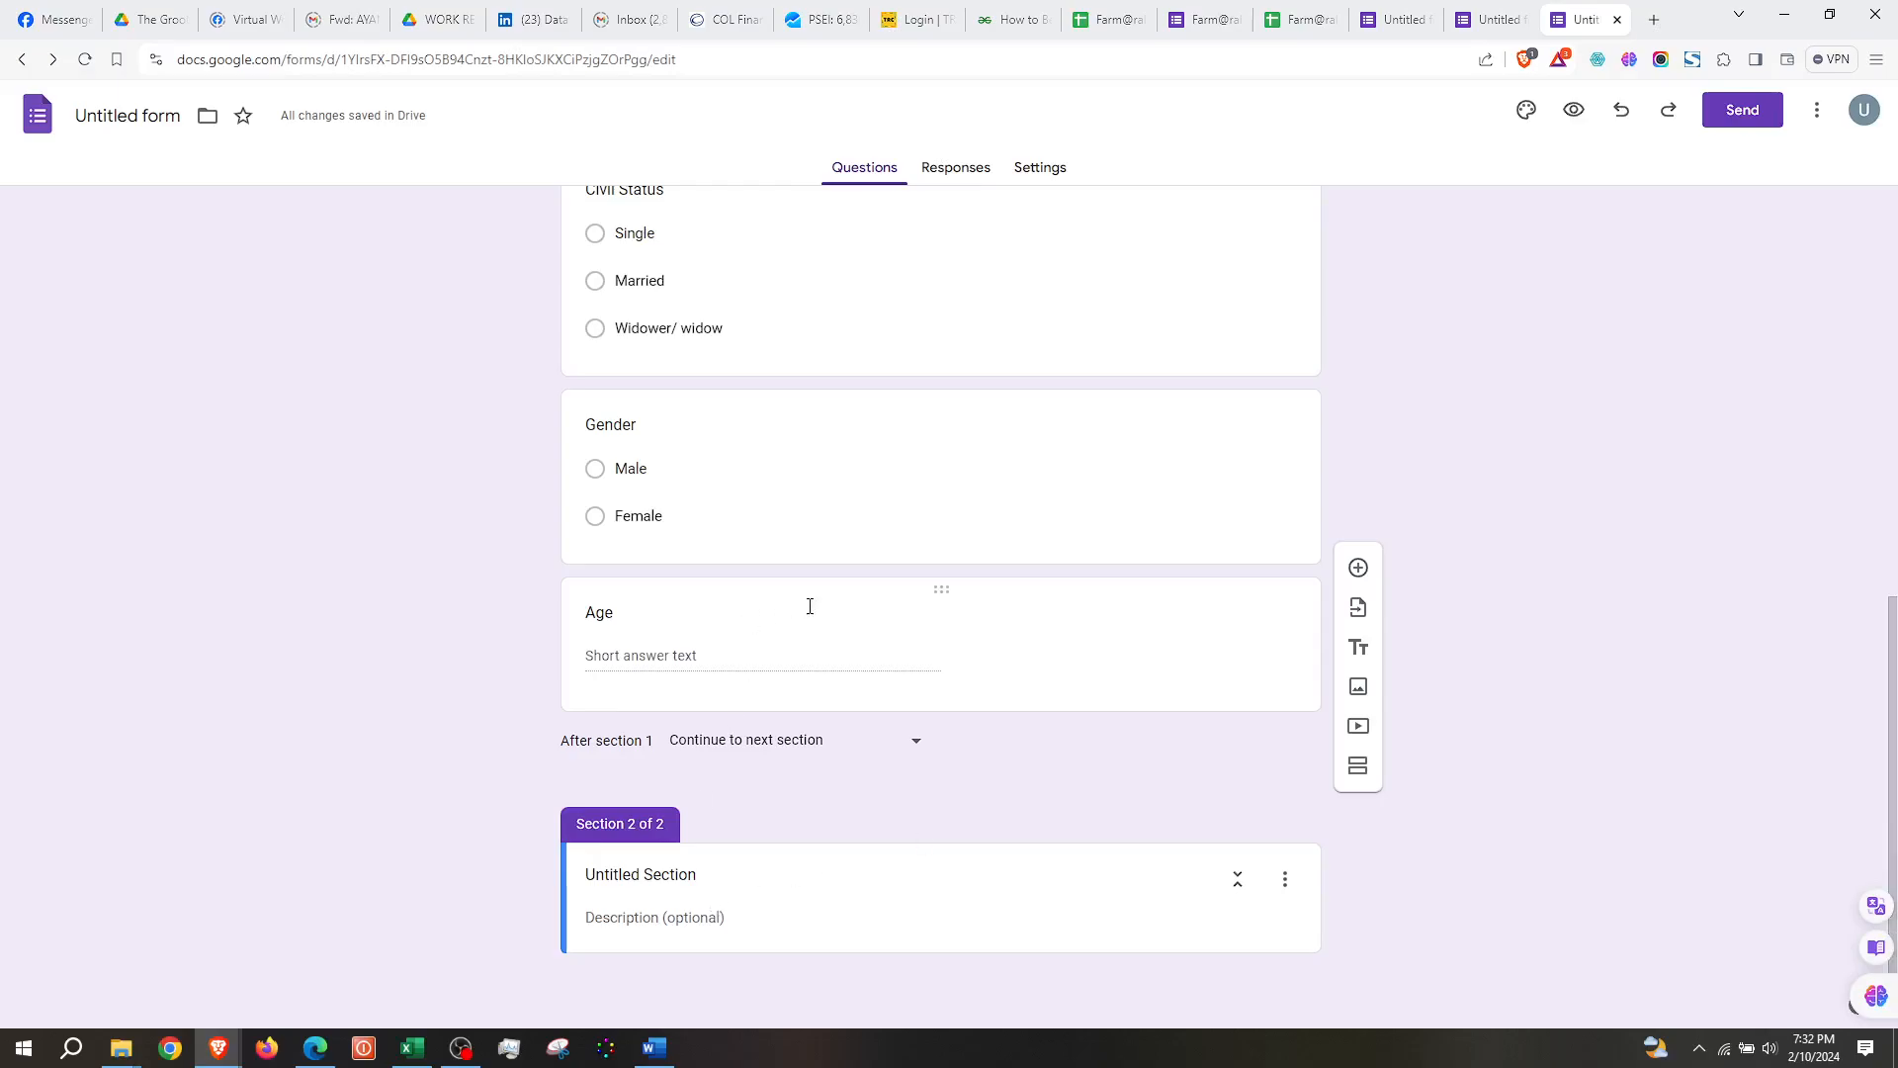
{"action": "left_click", "coordinate": [675, 875]}
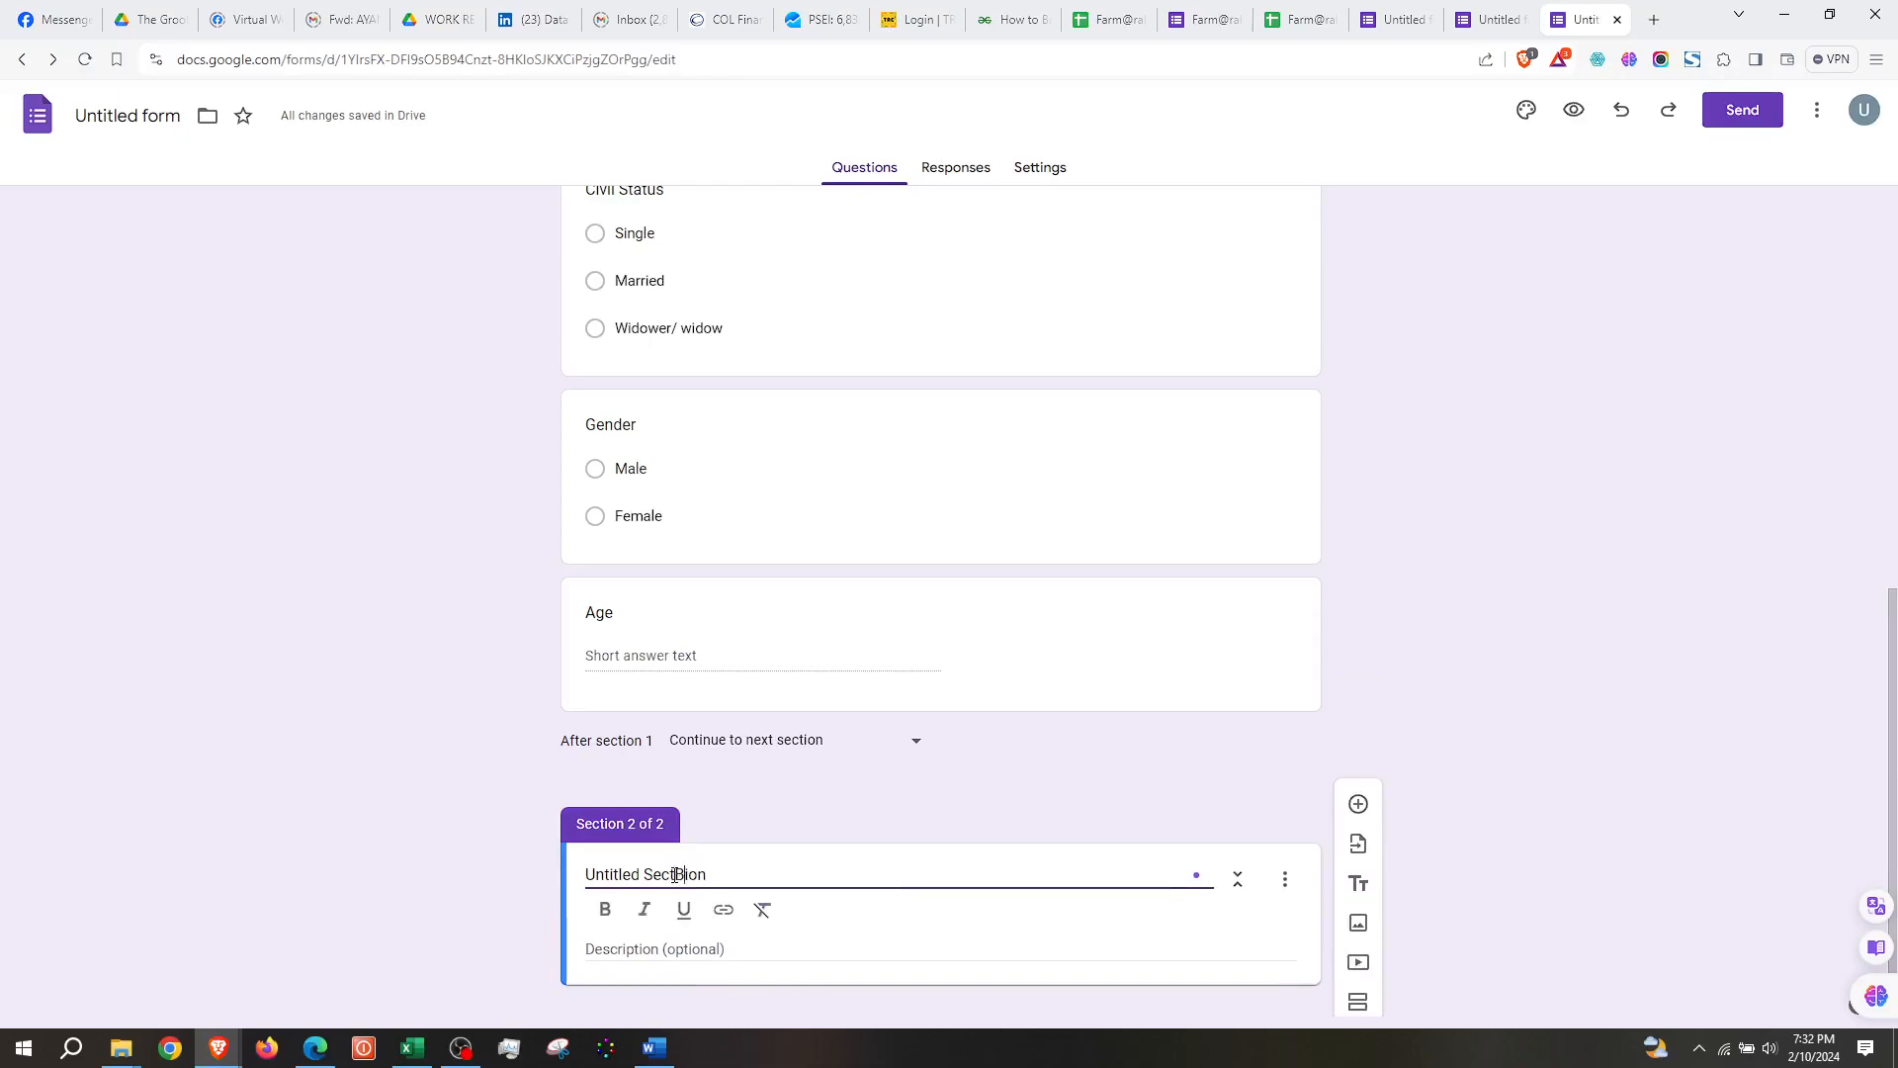
{"action": "triple_click", "coordinate": [674, 875]}
{"action": "type", "text": "Bene"}
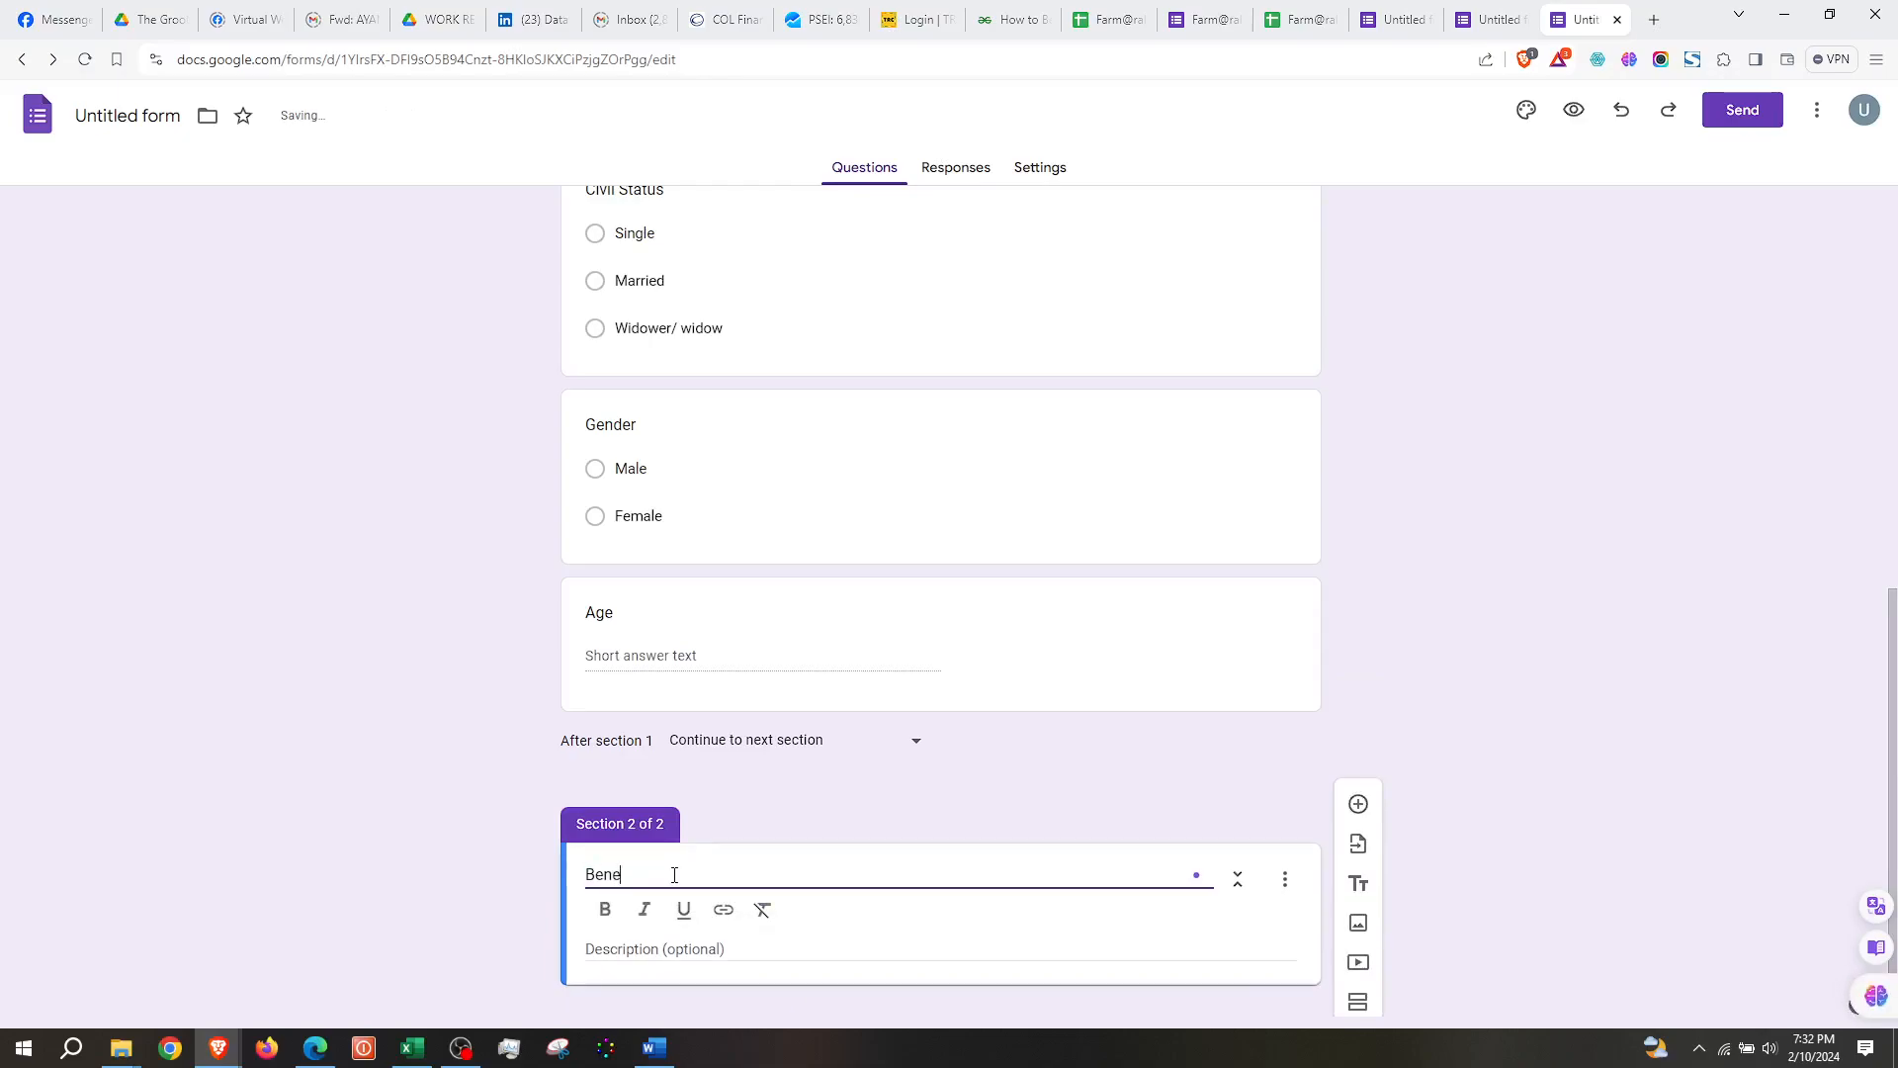
{"action": "type", "text": "ficiary Information"}
Add short-answer questions "Full Name of Beneficiary #1" and "Relationship to Beneficiary #1" to the Beneficiary Information section
{"action": "left_click", "coordinate": [1359, 808]}
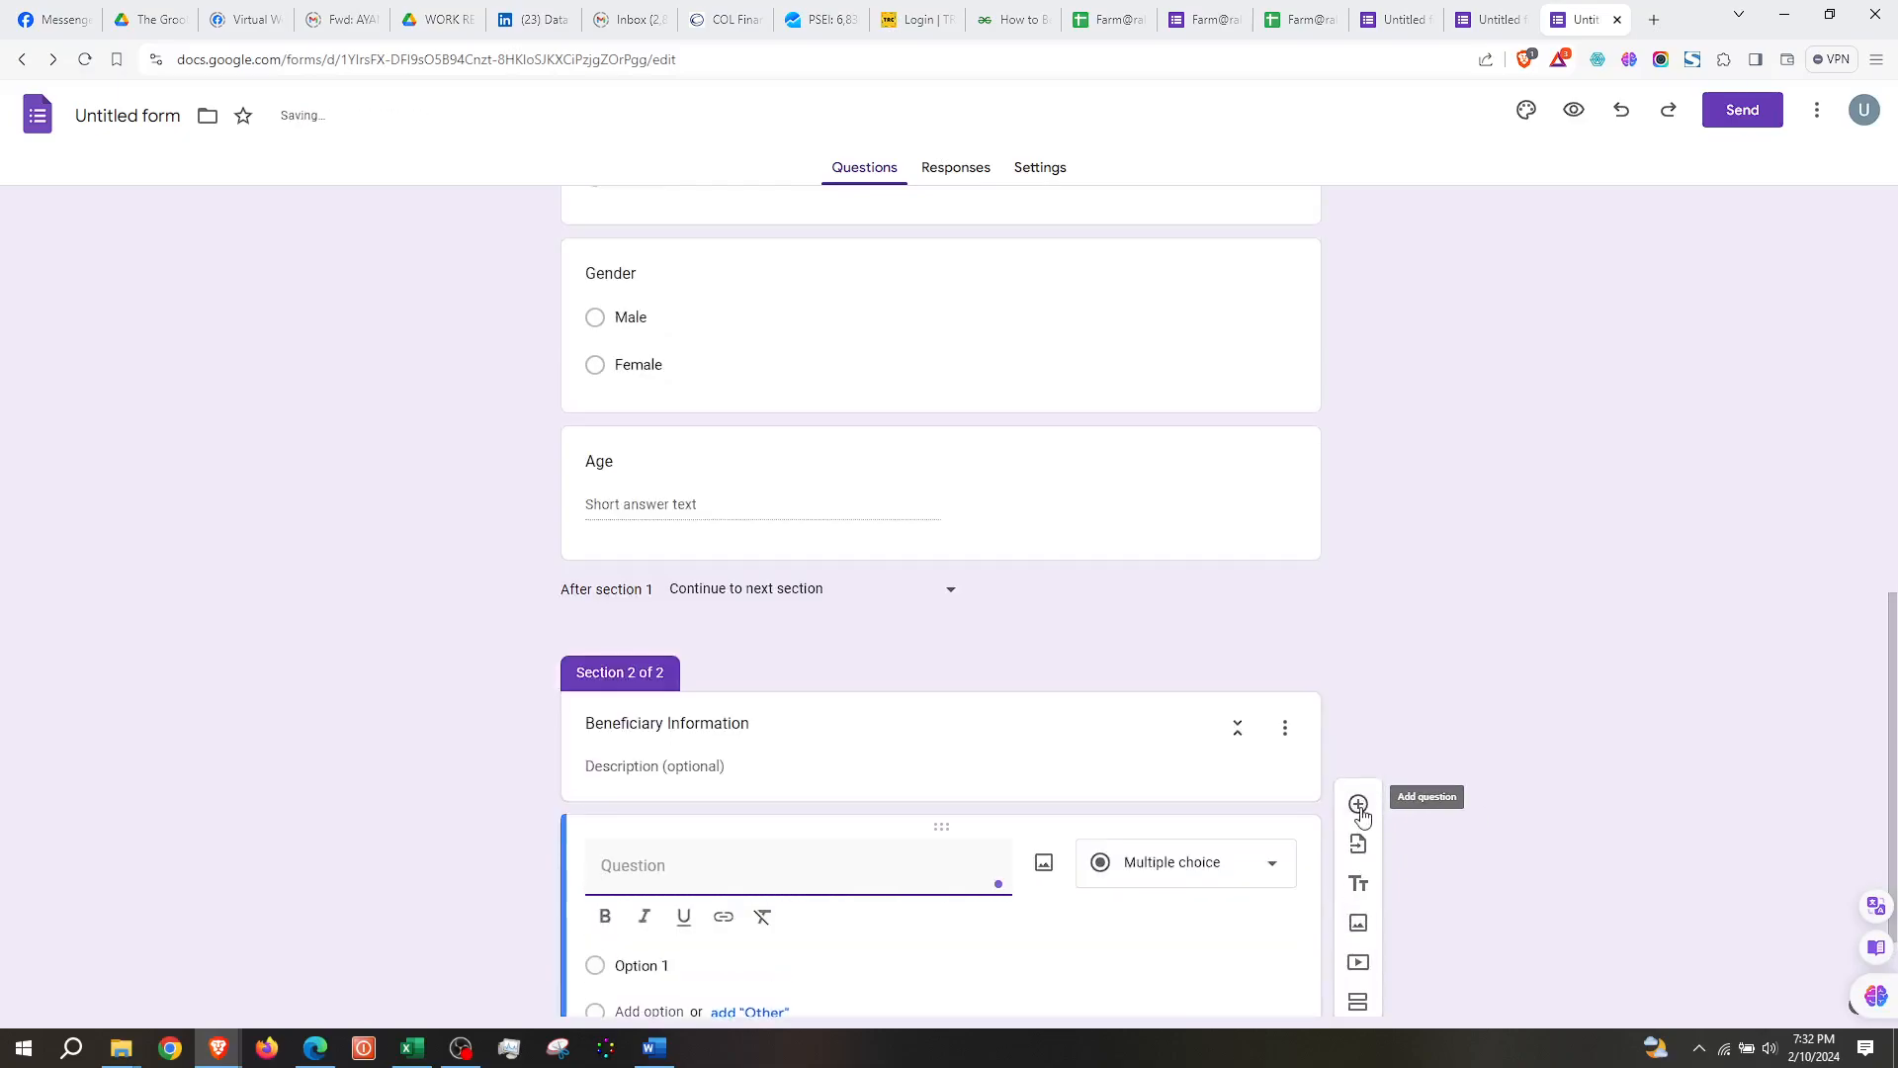
{"action": "type", "text": "Full Name of Beneficiary #1"}
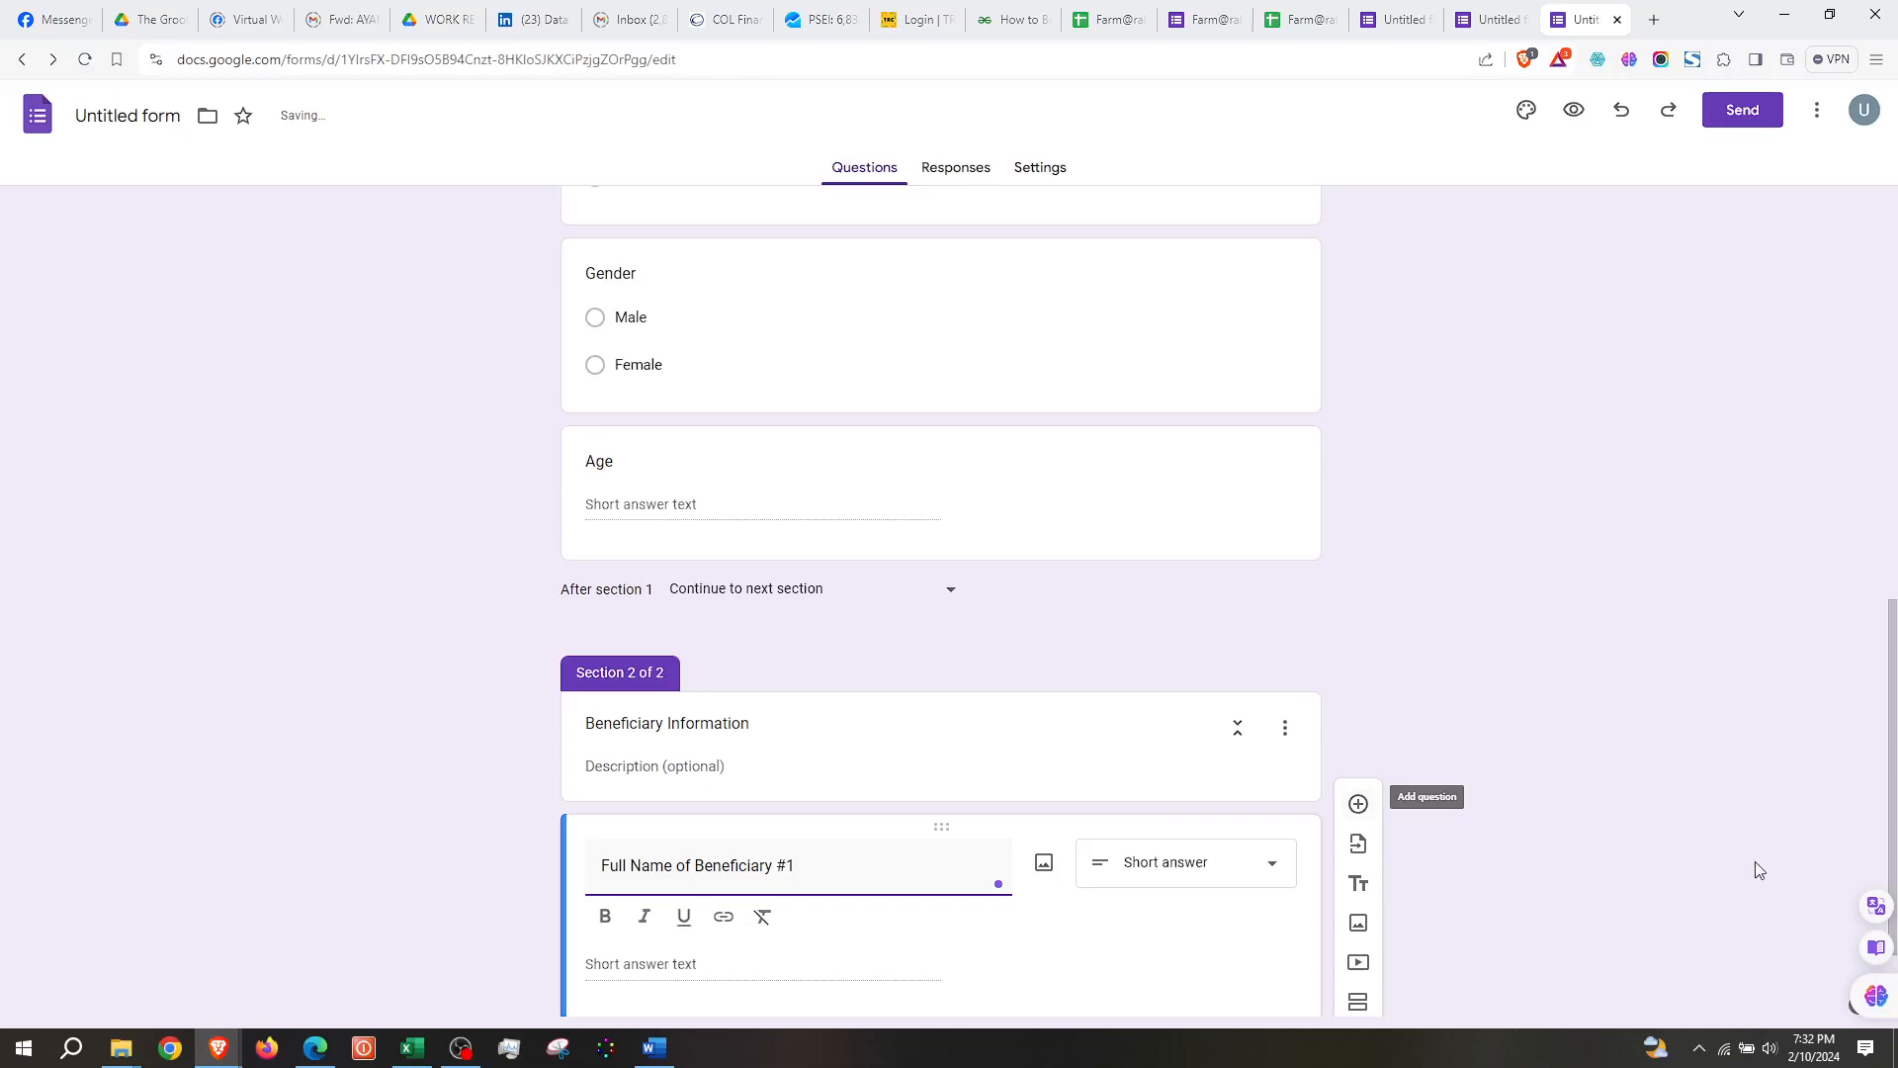
{"action": "left_click_drag", "start_coordinate": [1893, 631], "coordinate": [1894, 791]}
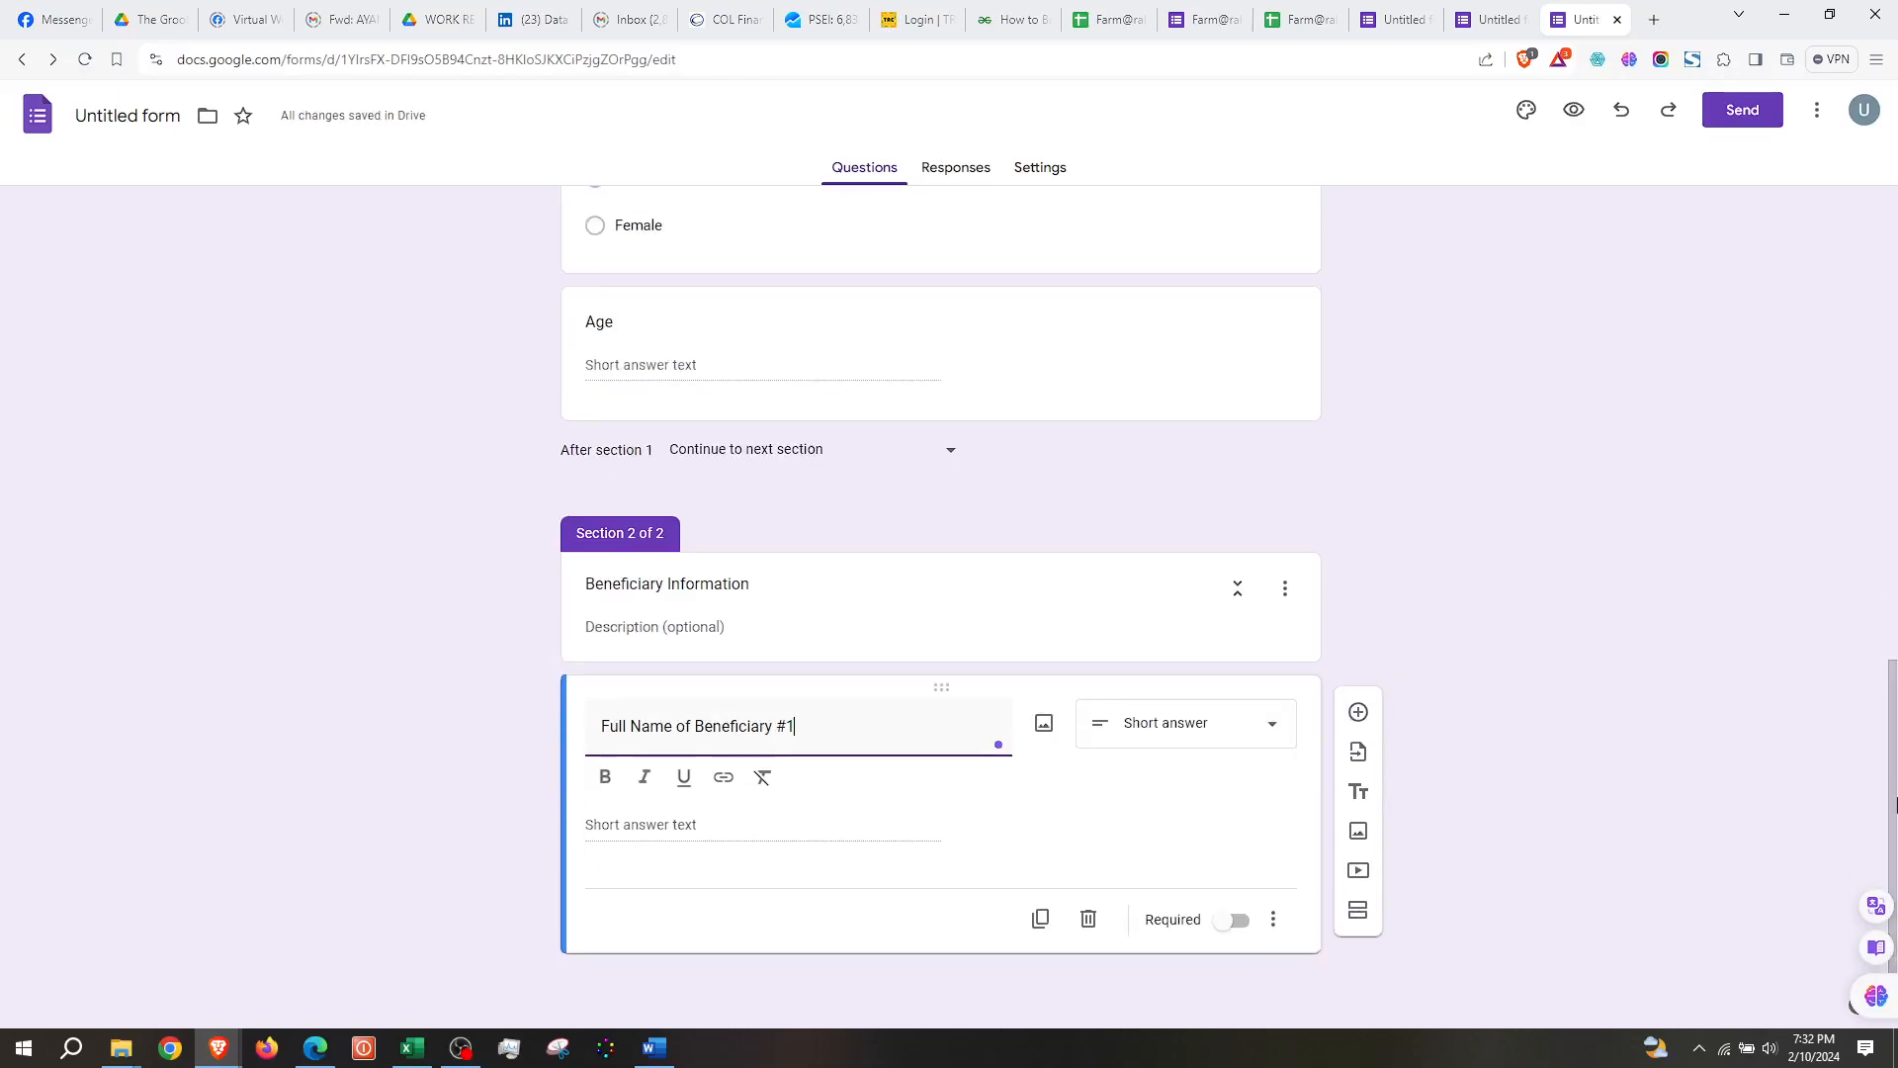
{"action": "left_click", "coordinate": [1358, 712]}
{"action": "type", "text": "Relationsh"}
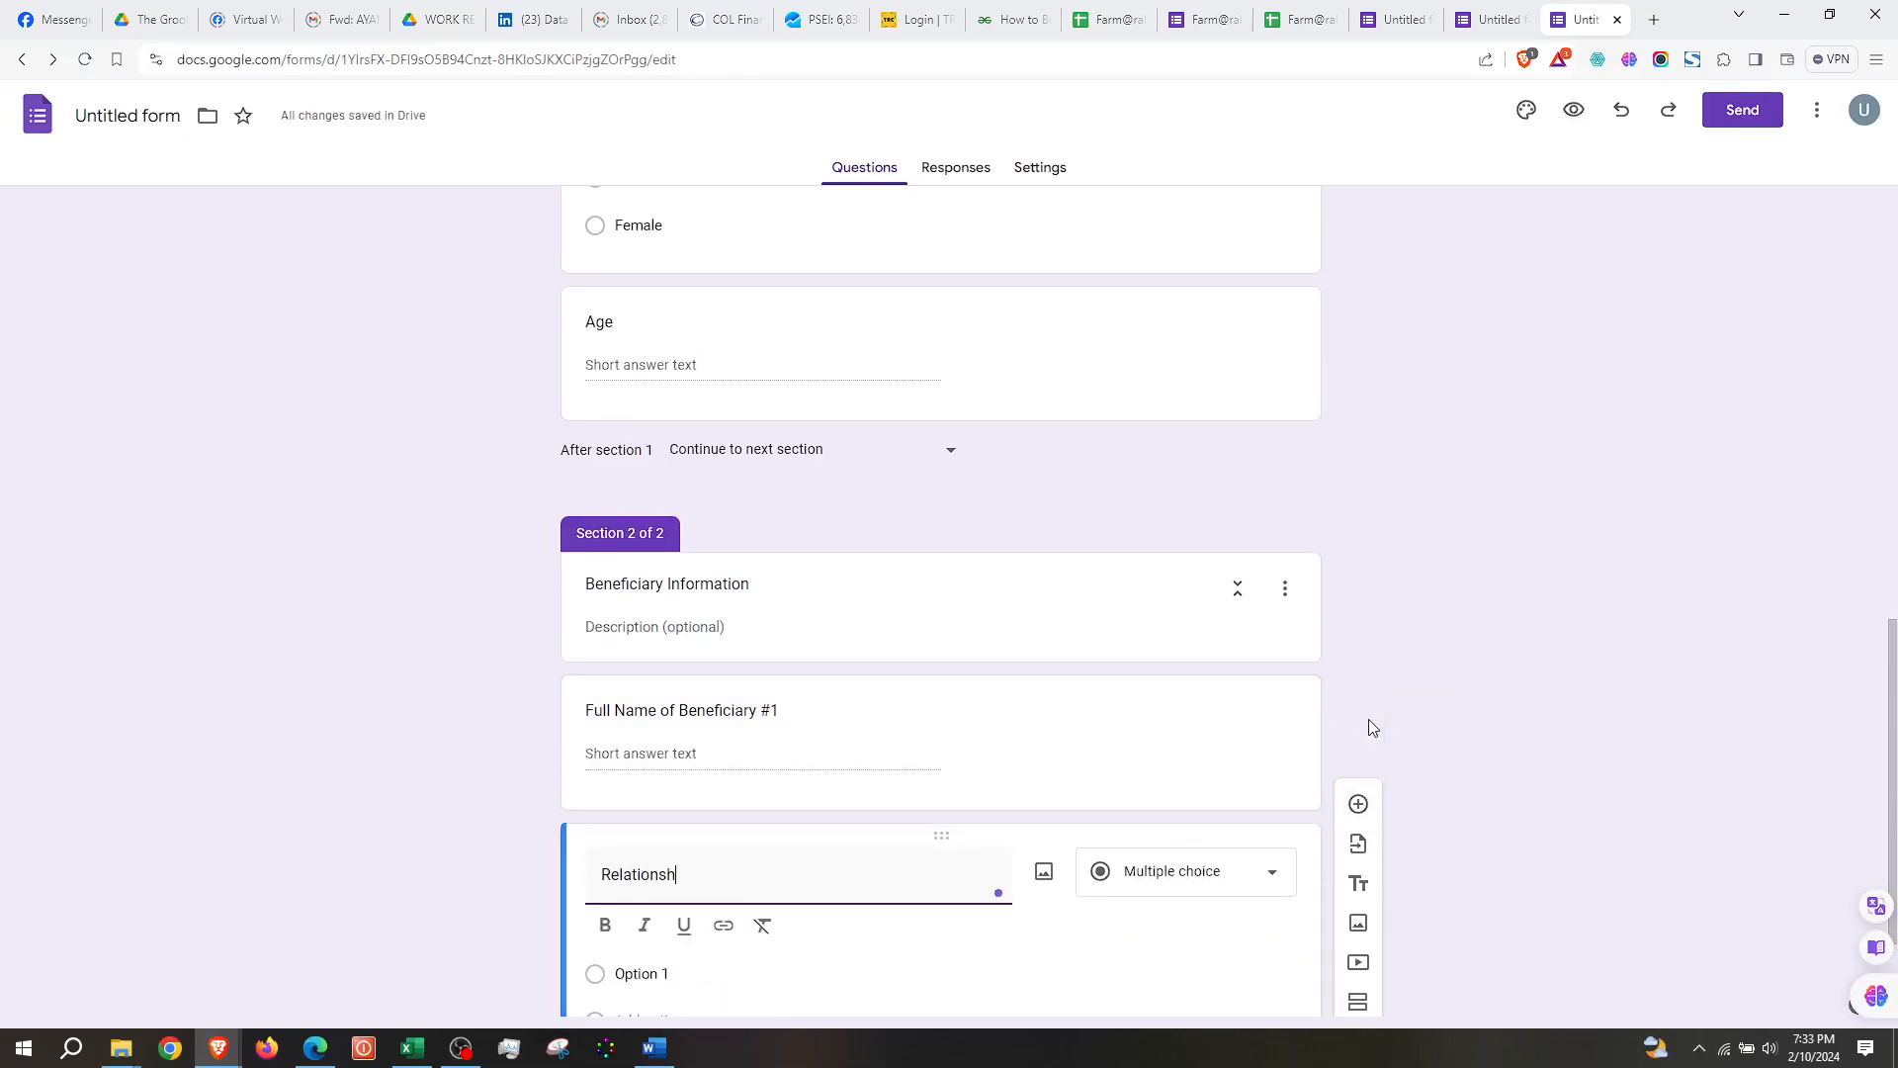
{"action": "type", "text": "ip to Beneficiary #1"}
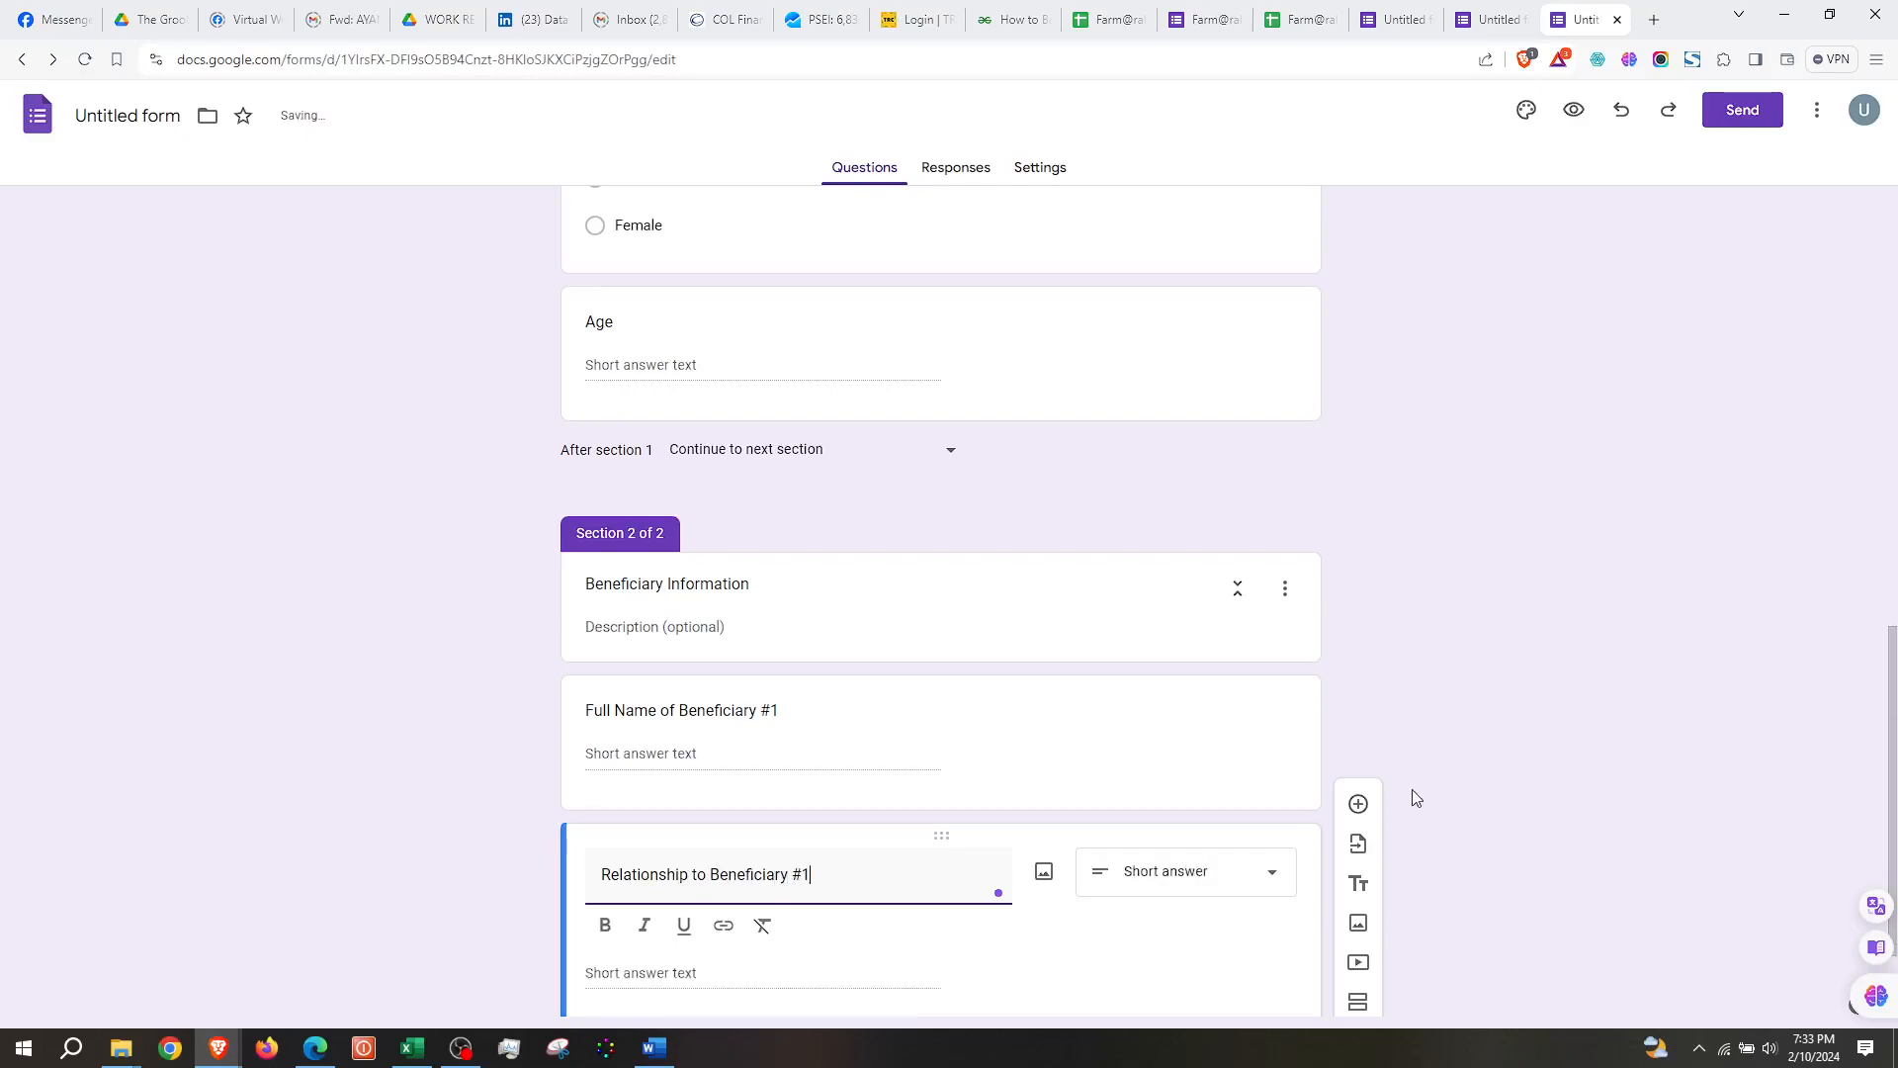
Add a short-answer question "Age of Beneficiary #1" with response validation that accepts only a whole number
{"action": "left_click", "coordinate": [1361, 805]}
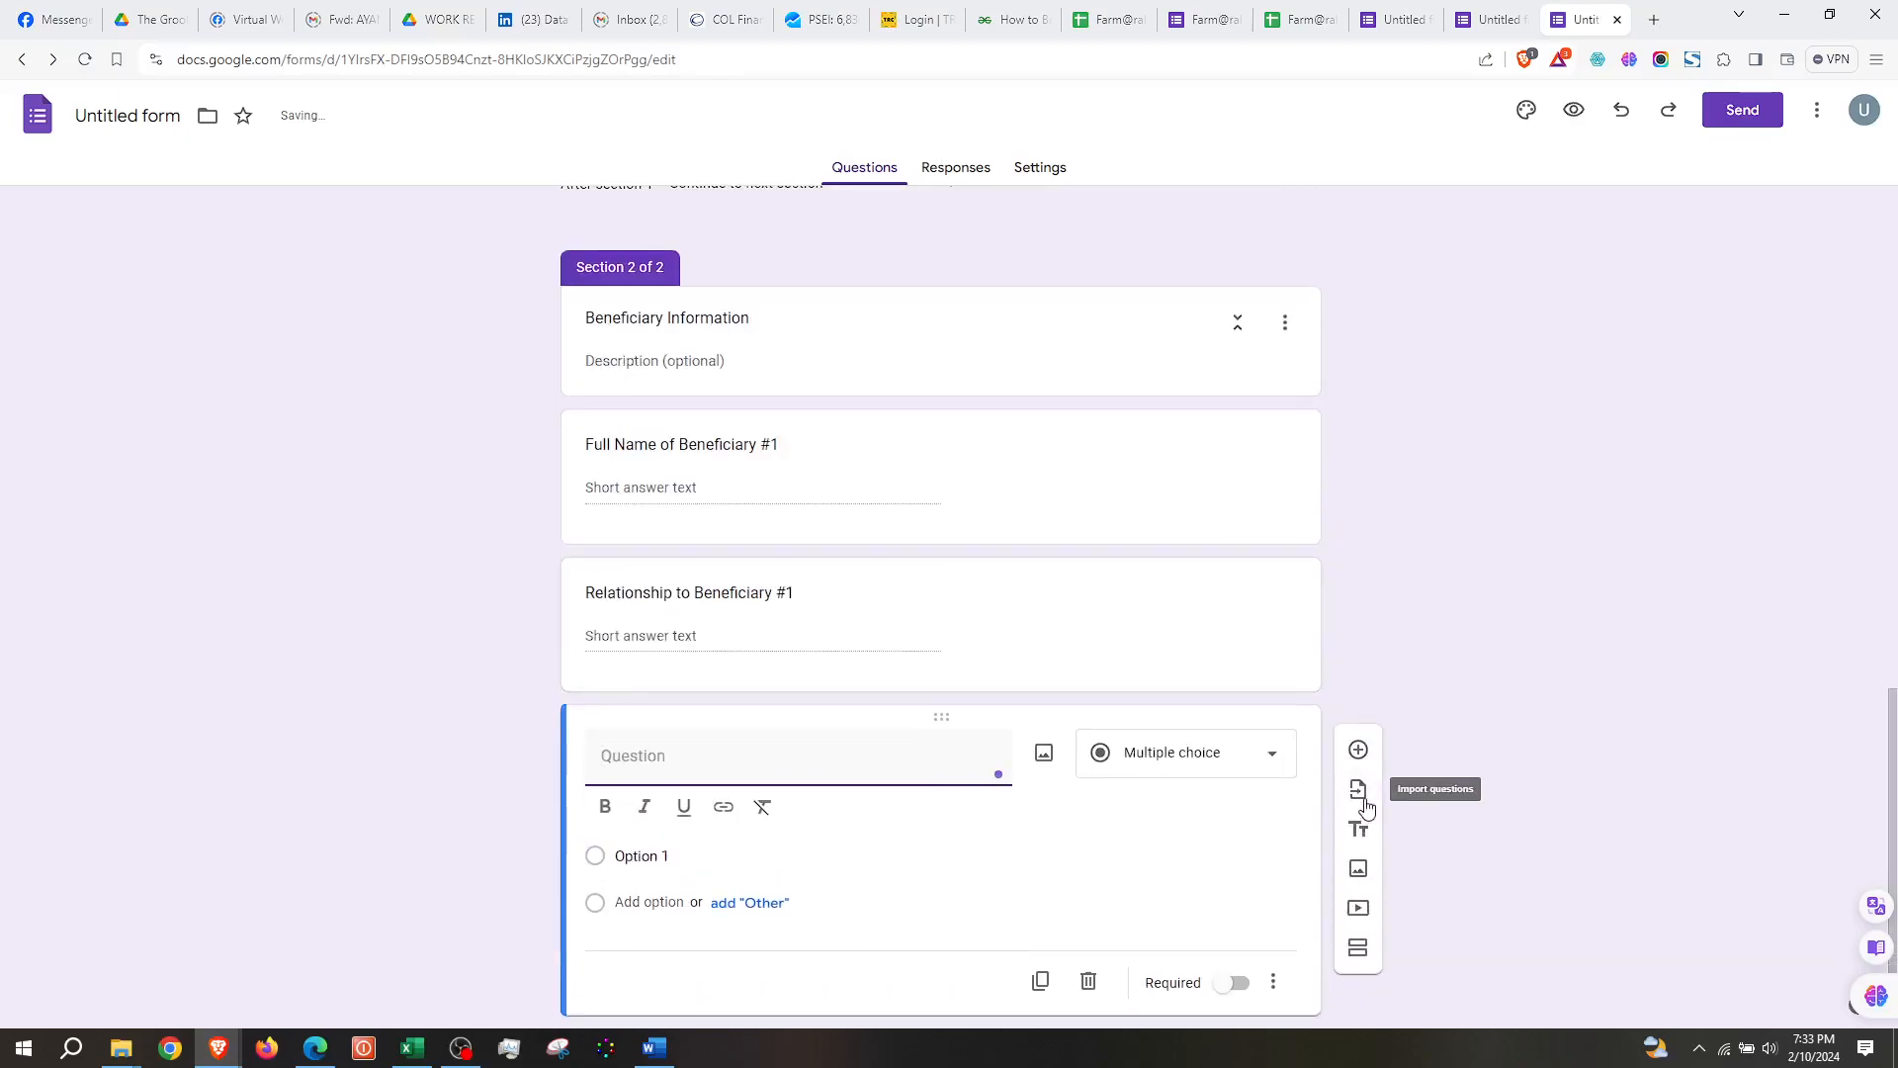
{"action": "type", "text": "Age of Beneficiary #1"}
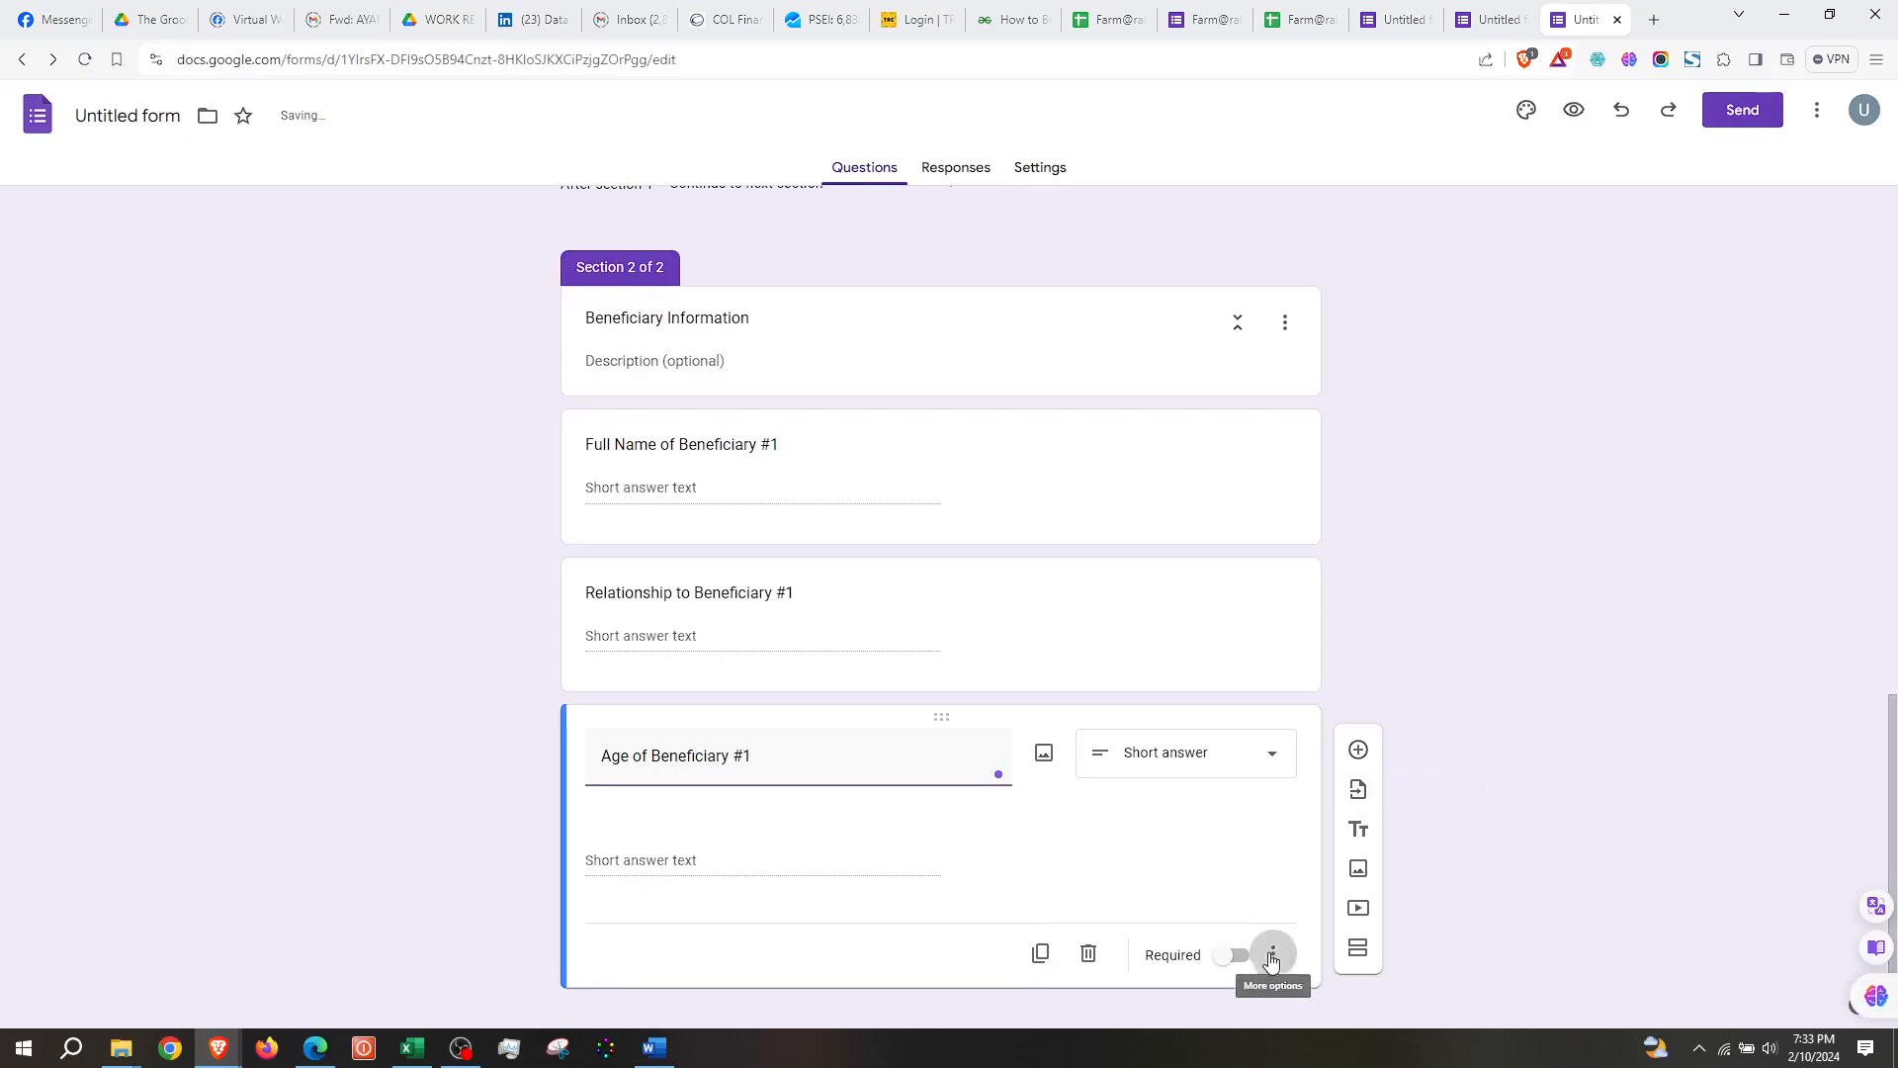
{"action": "left_click", "coordinate": [1271, 954]}
{"action": "left_click", "coordinate": [1273, 934]}
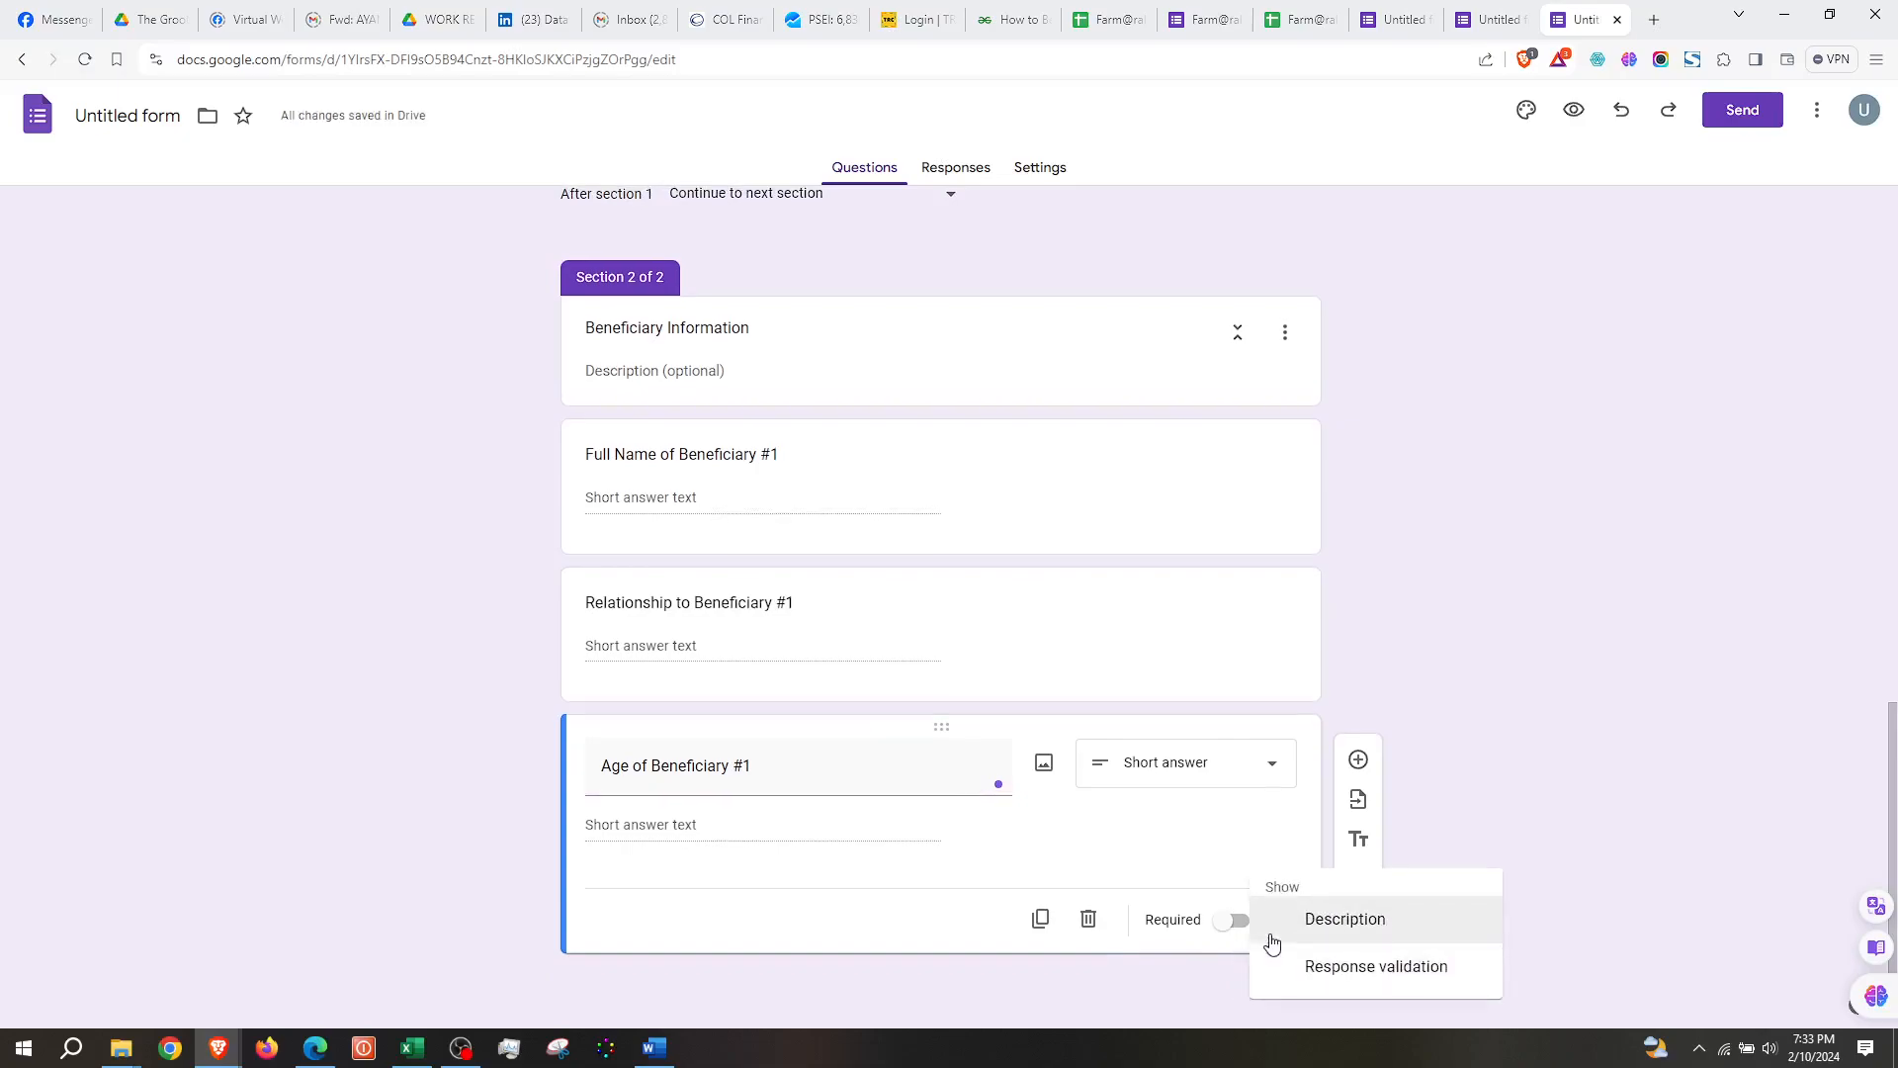
{"action": "left_click", "coordinate": [1314, 969]}
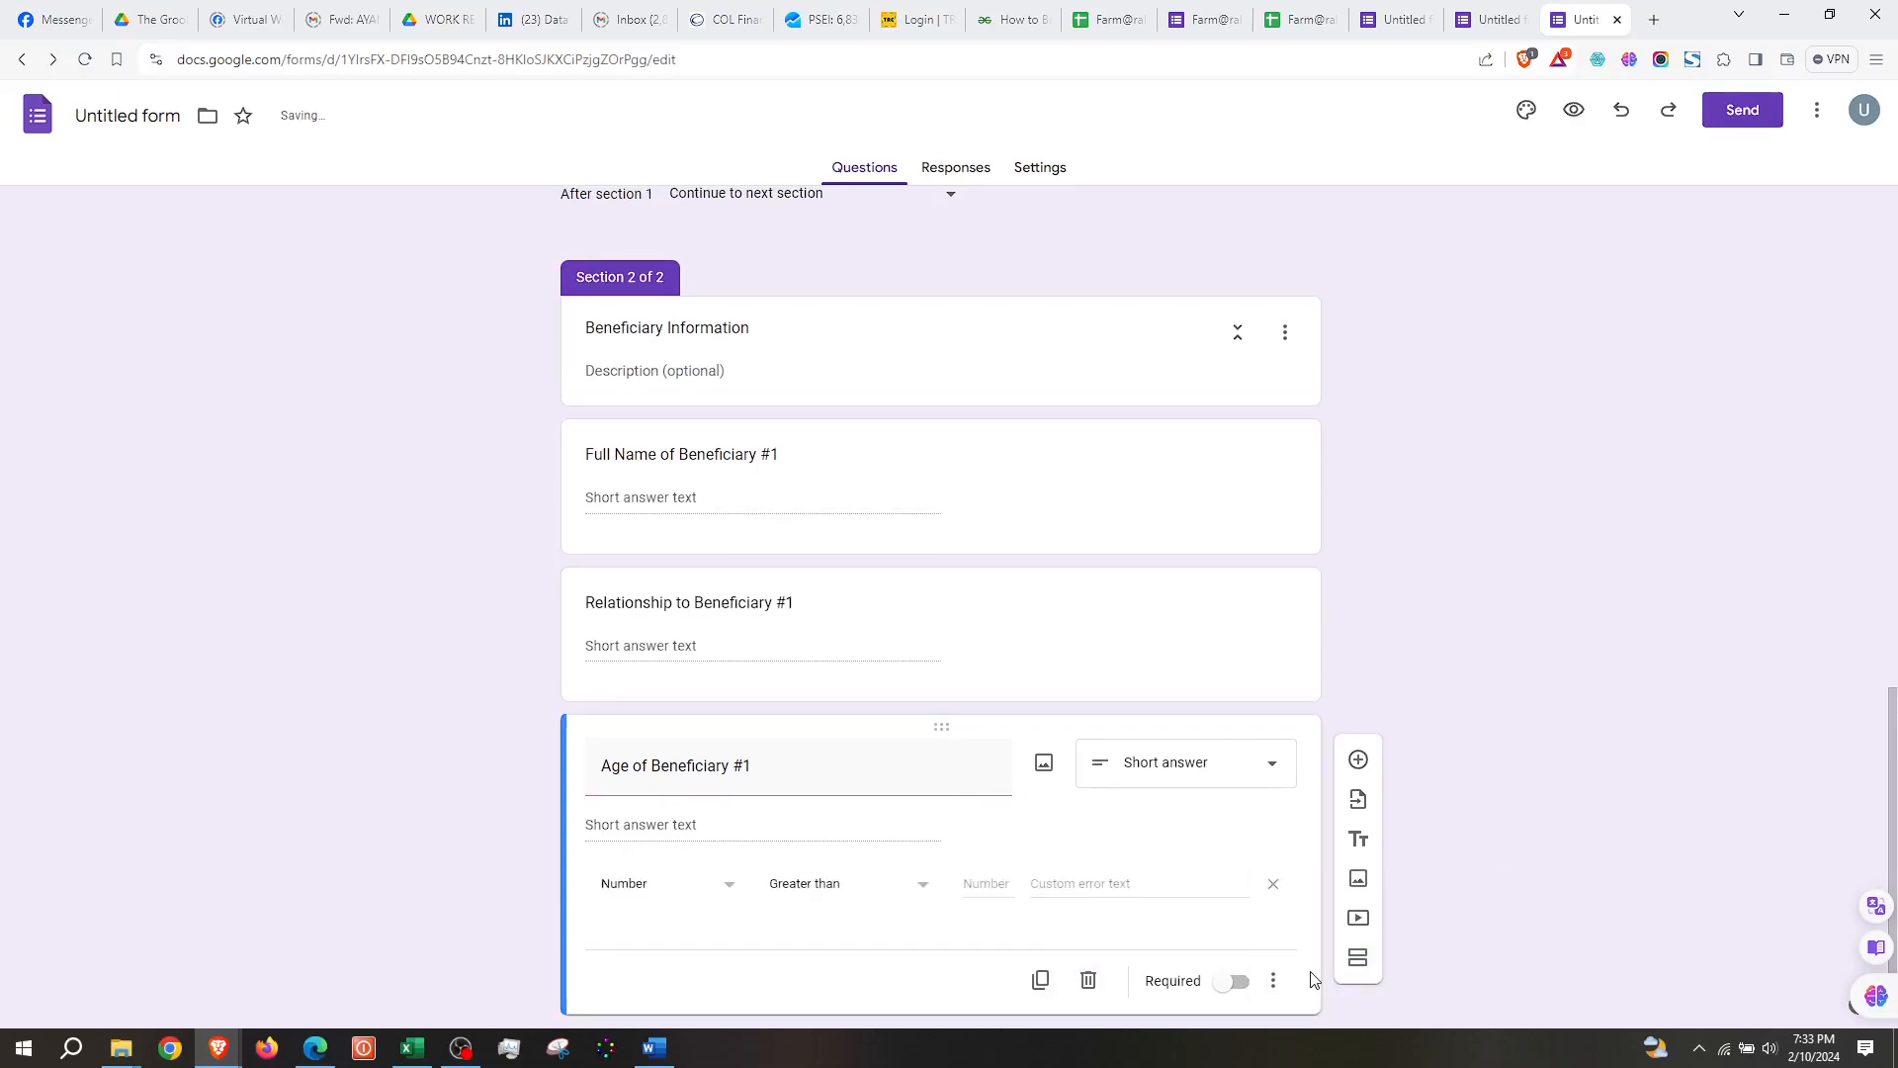
{"action": "left_click", "coordinate": [922, 896]}
{"action": "left_click", "coordinate": [821, 979]}
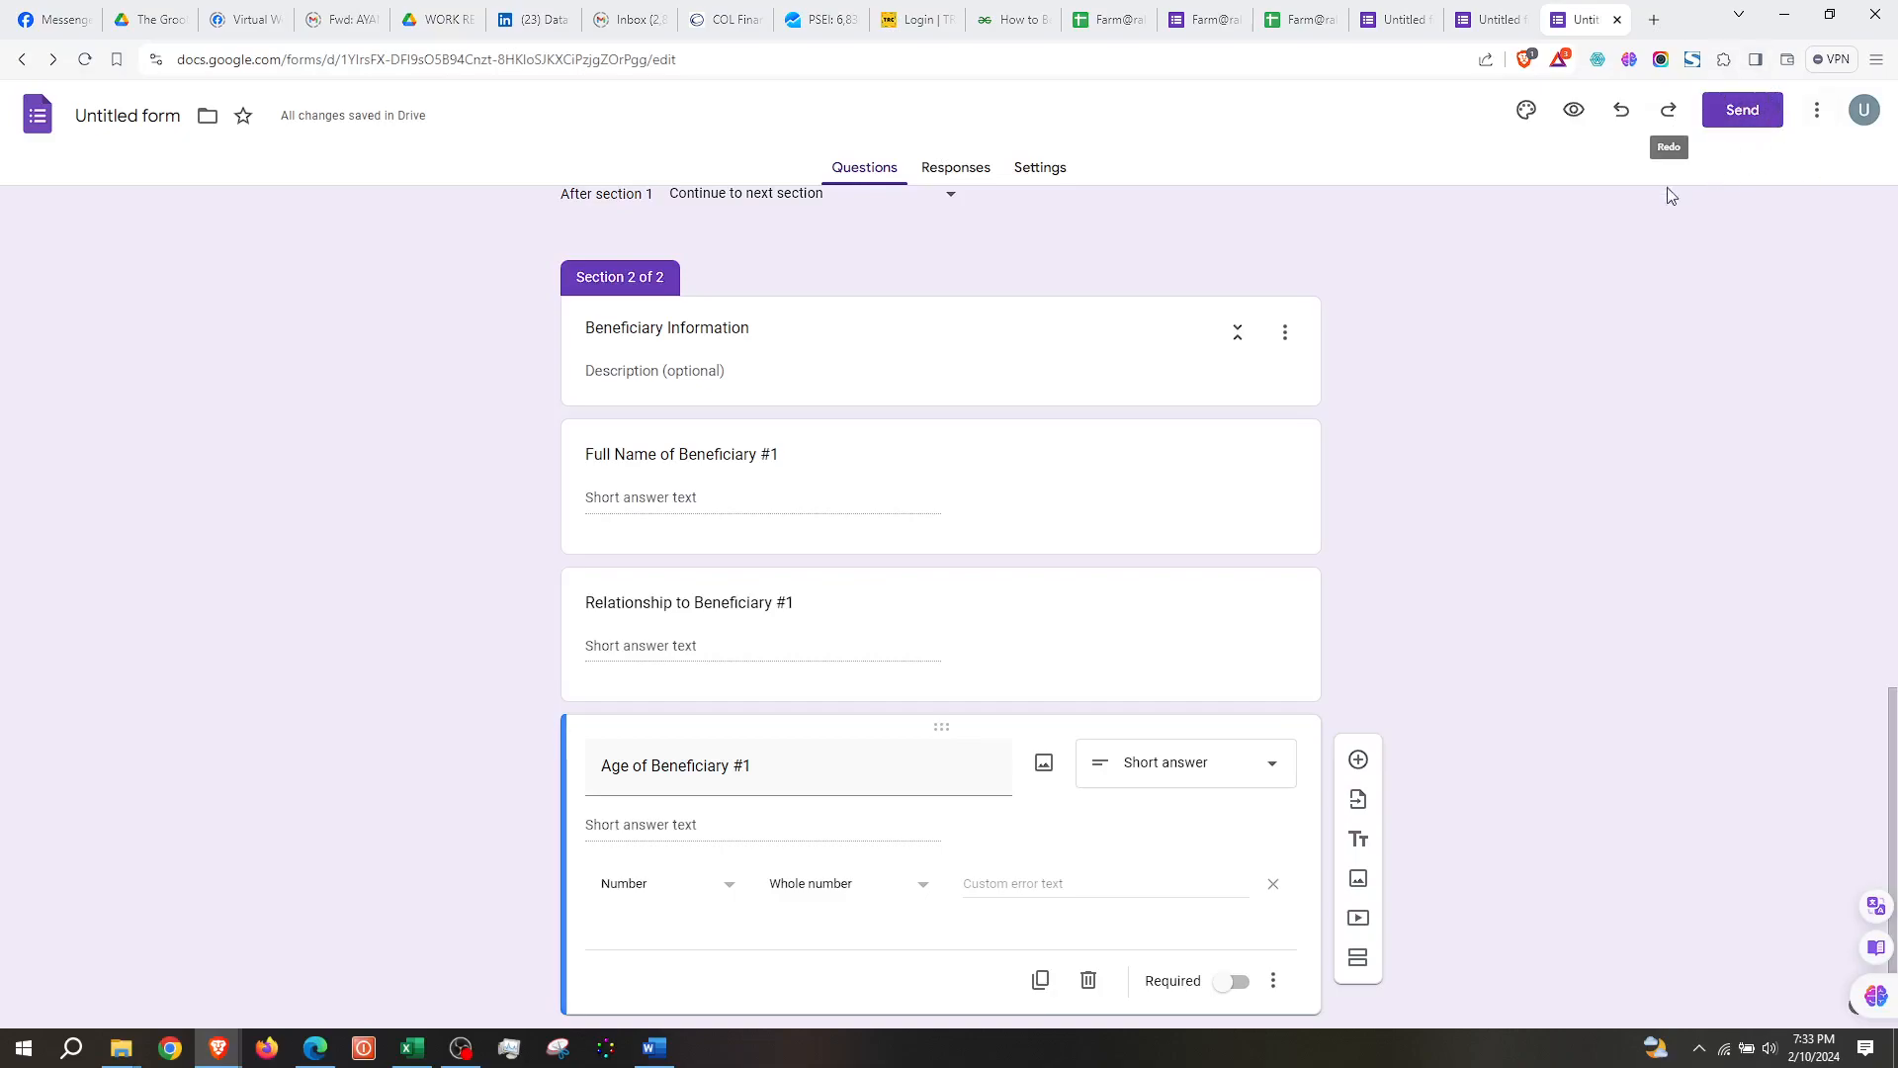
Copy the form's shareable link as a shortened URL
{"action": "left_click", "coordinate": [1773, 112]}
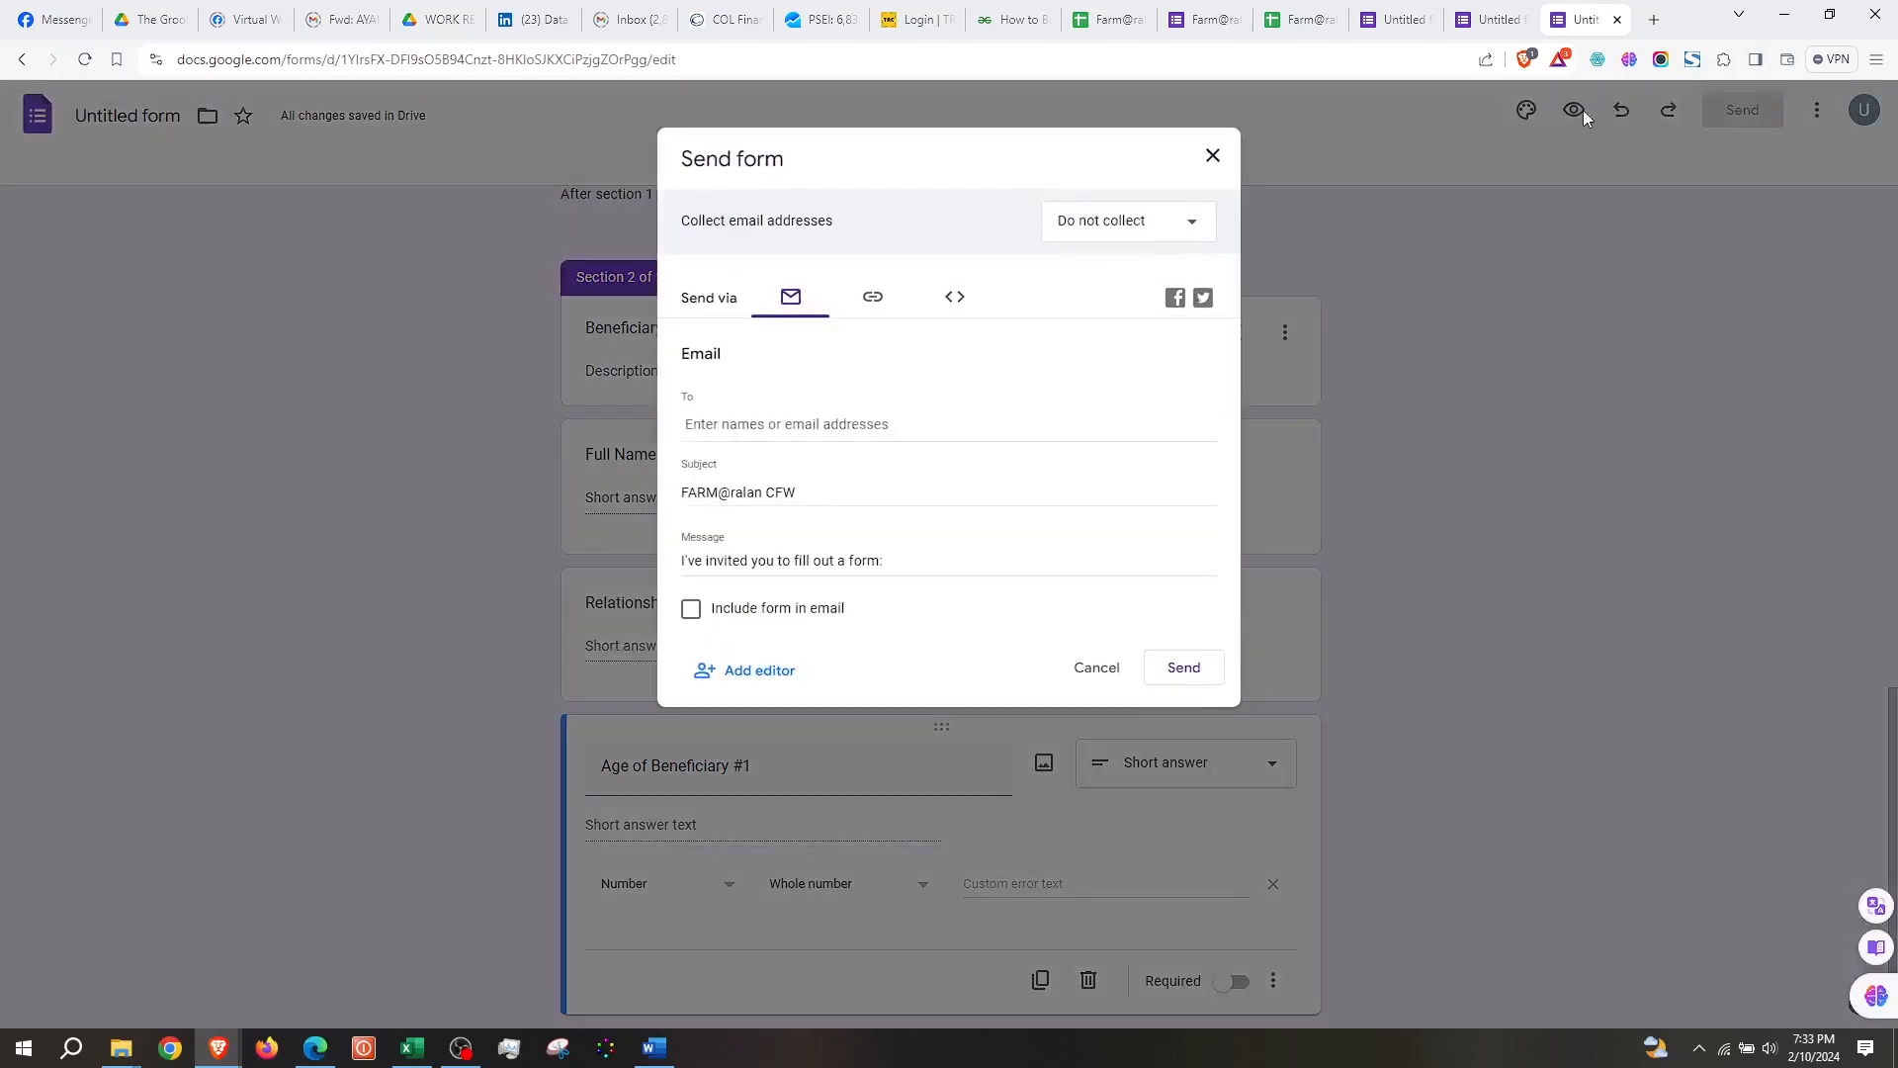
{"action": "left_click", "coordinate": [874, 298]}
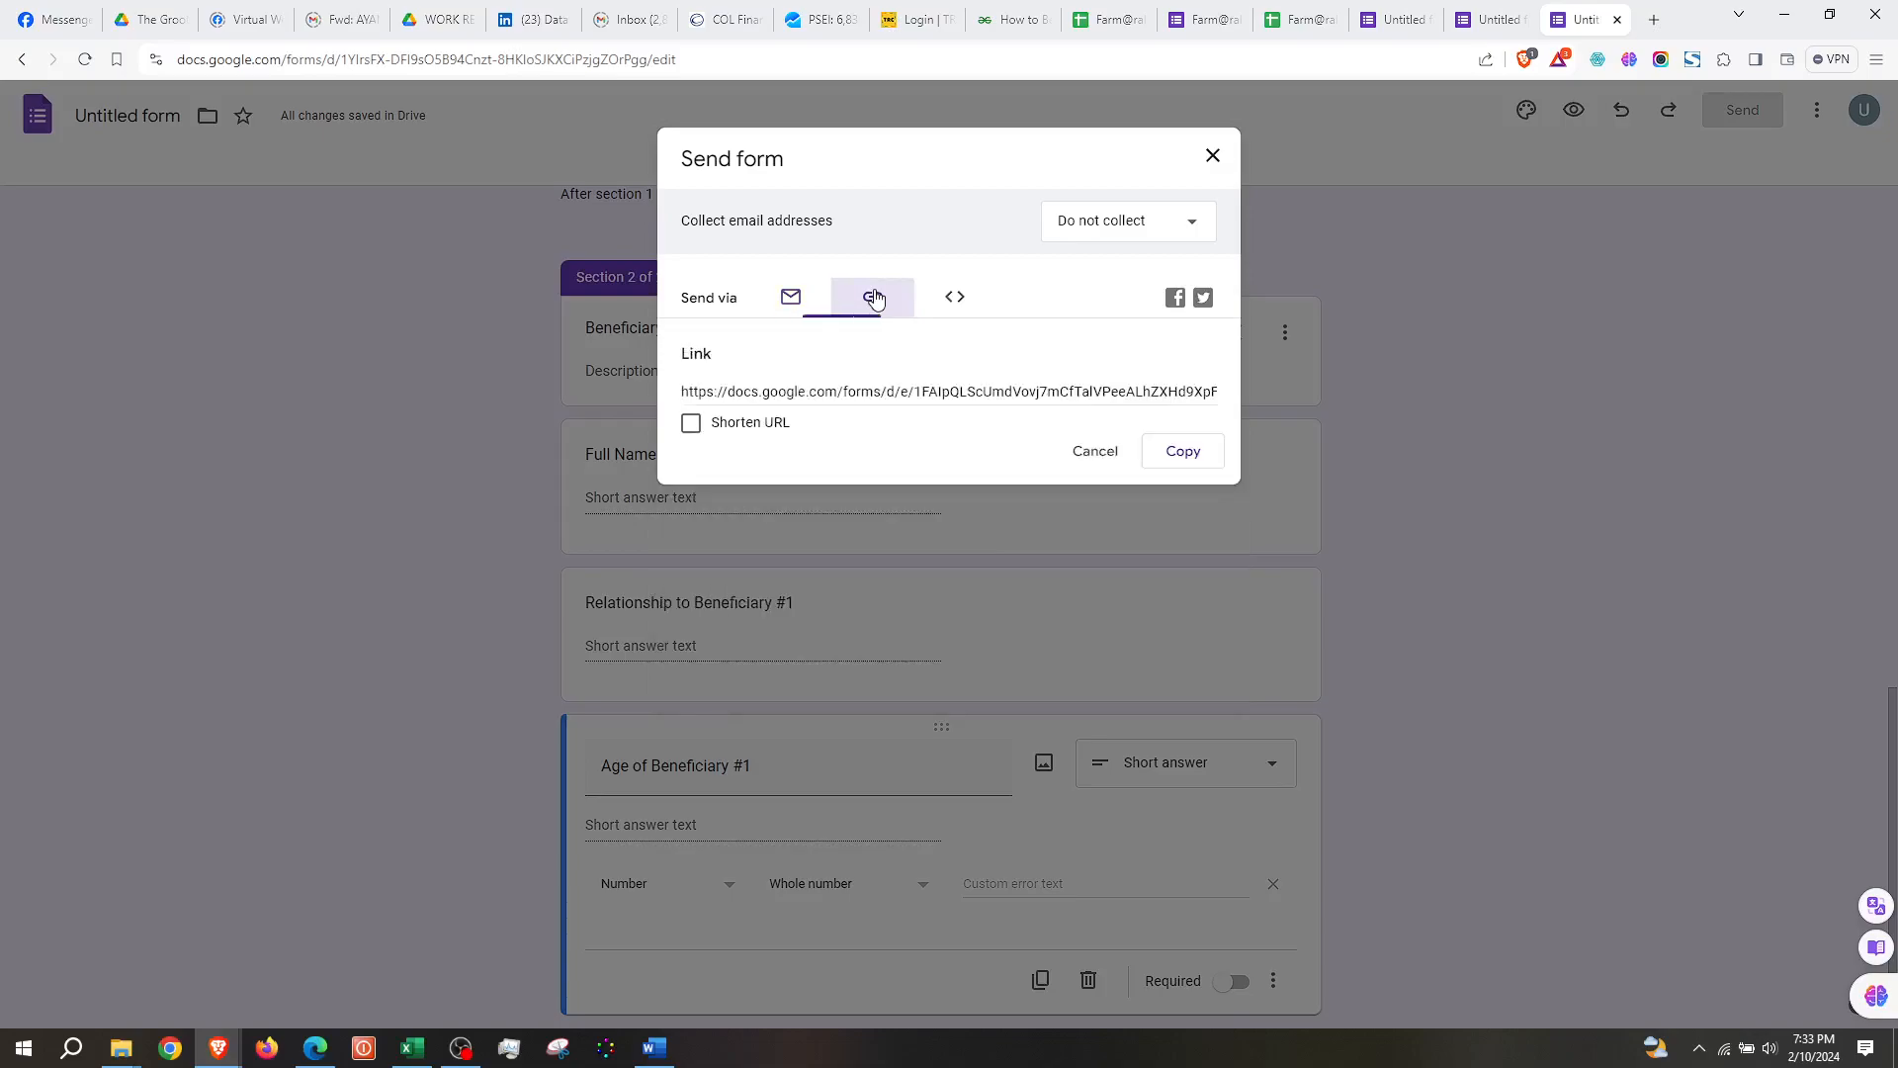
{"action": "left_click", "coordinate": [692, 423]}
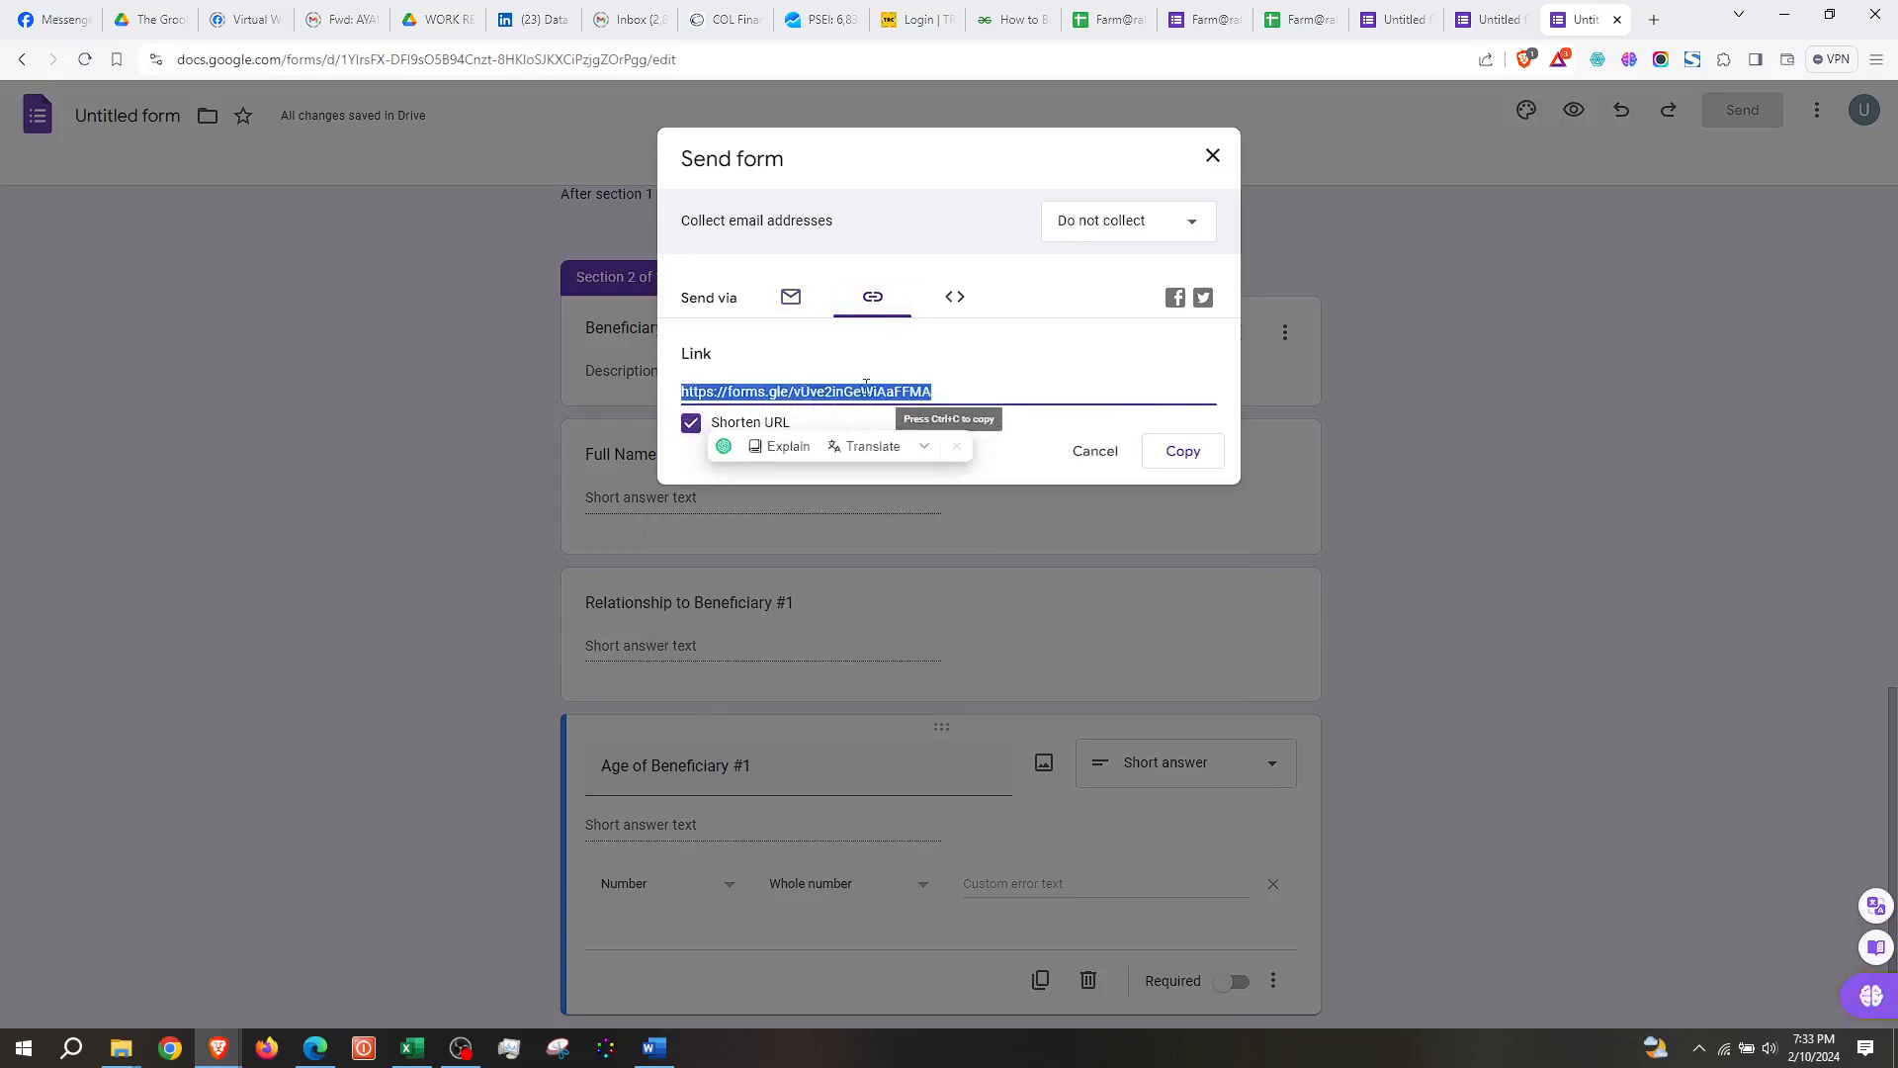
{"action": "left_click", "coordinate": [1191, 452]}
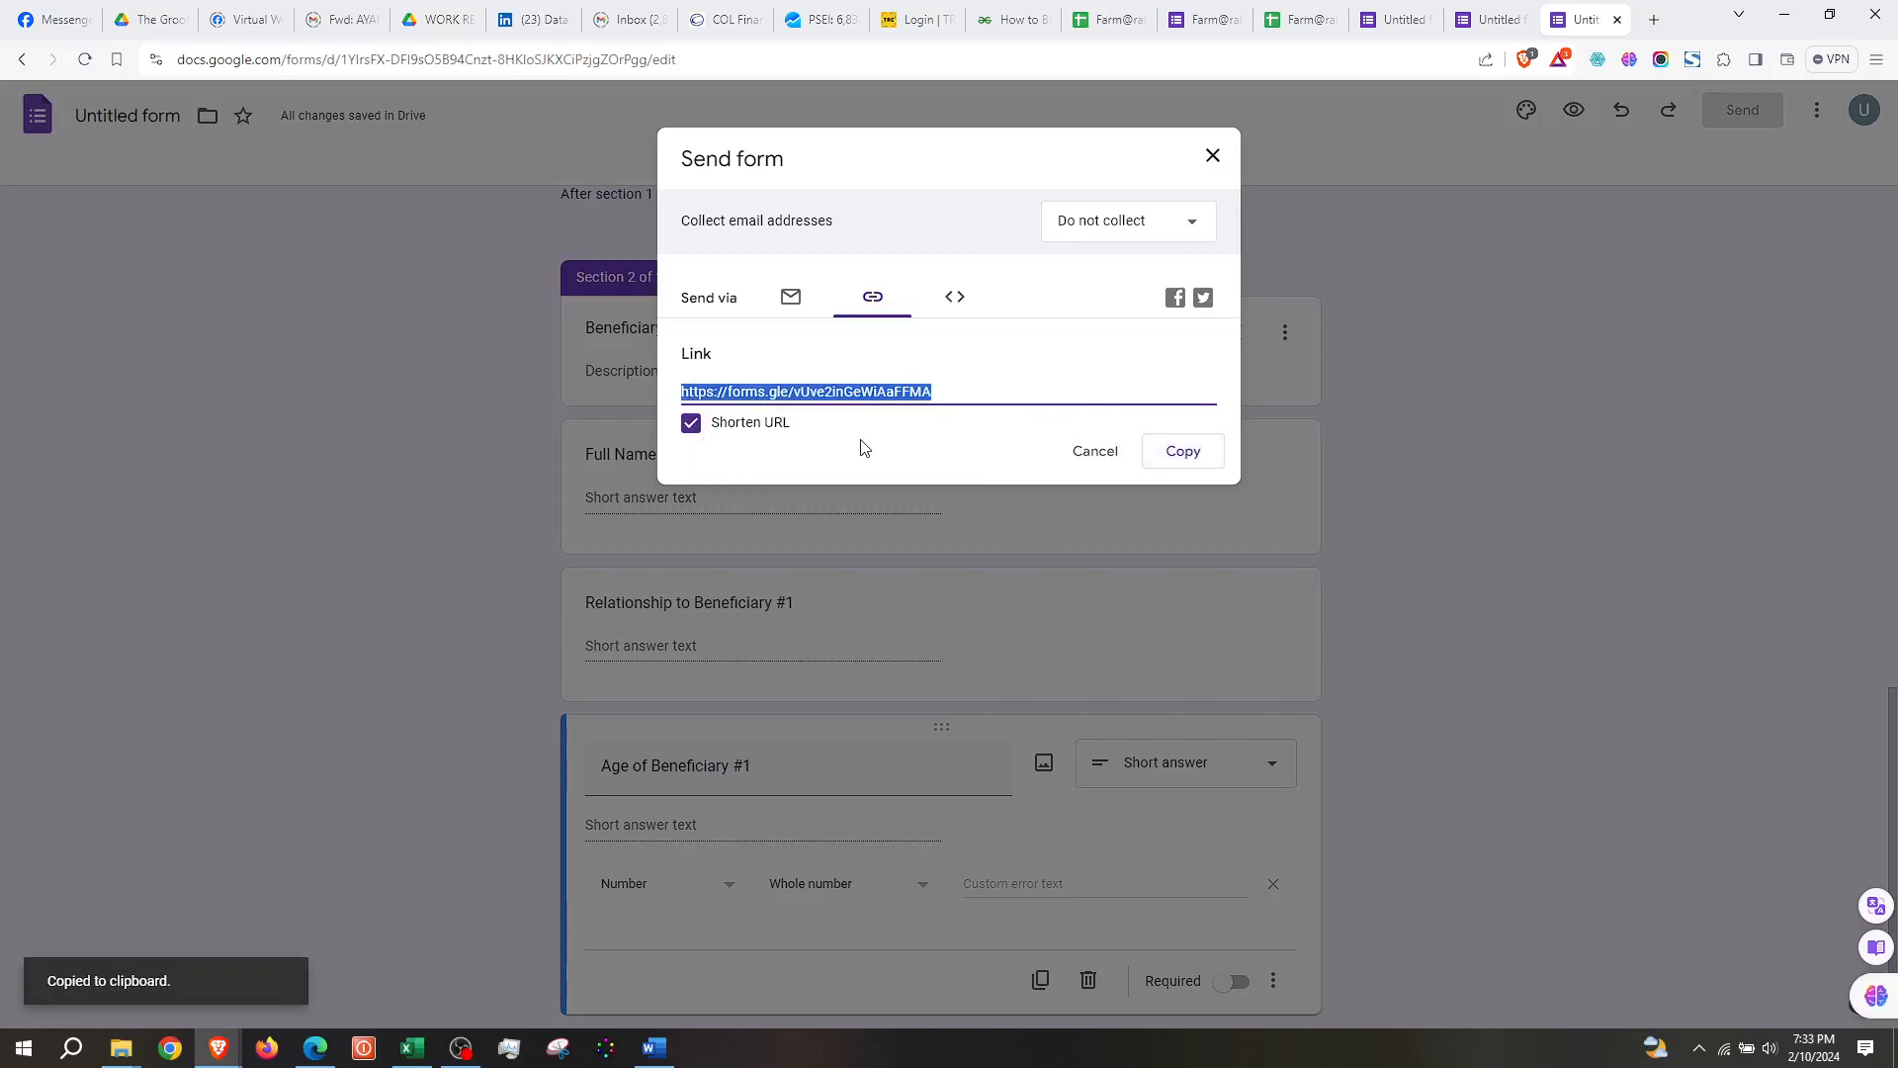
Switch to Microsoft Edge and open the copied form link in a new tab
{"action": "left_click", "coordinate": [315, 1046]}
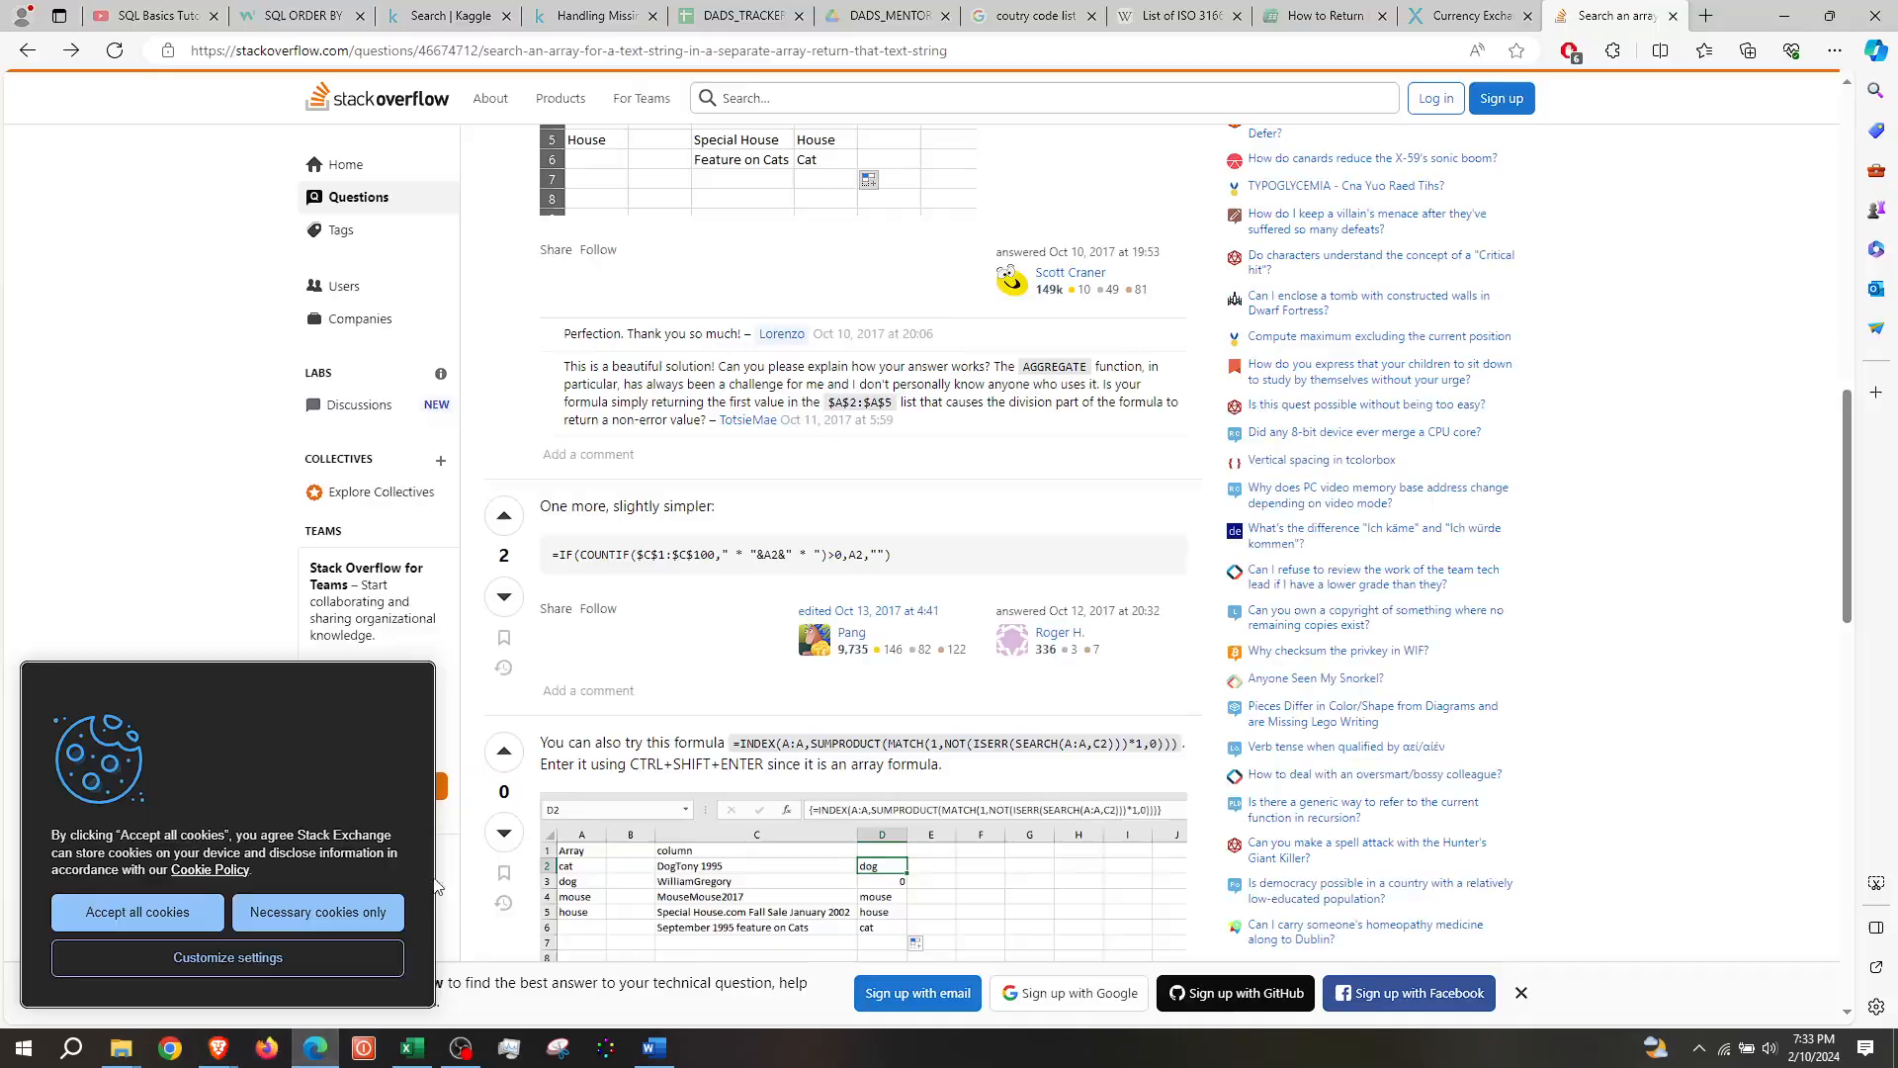
{"action": "left_click", "coordinate": [1701, 17]}
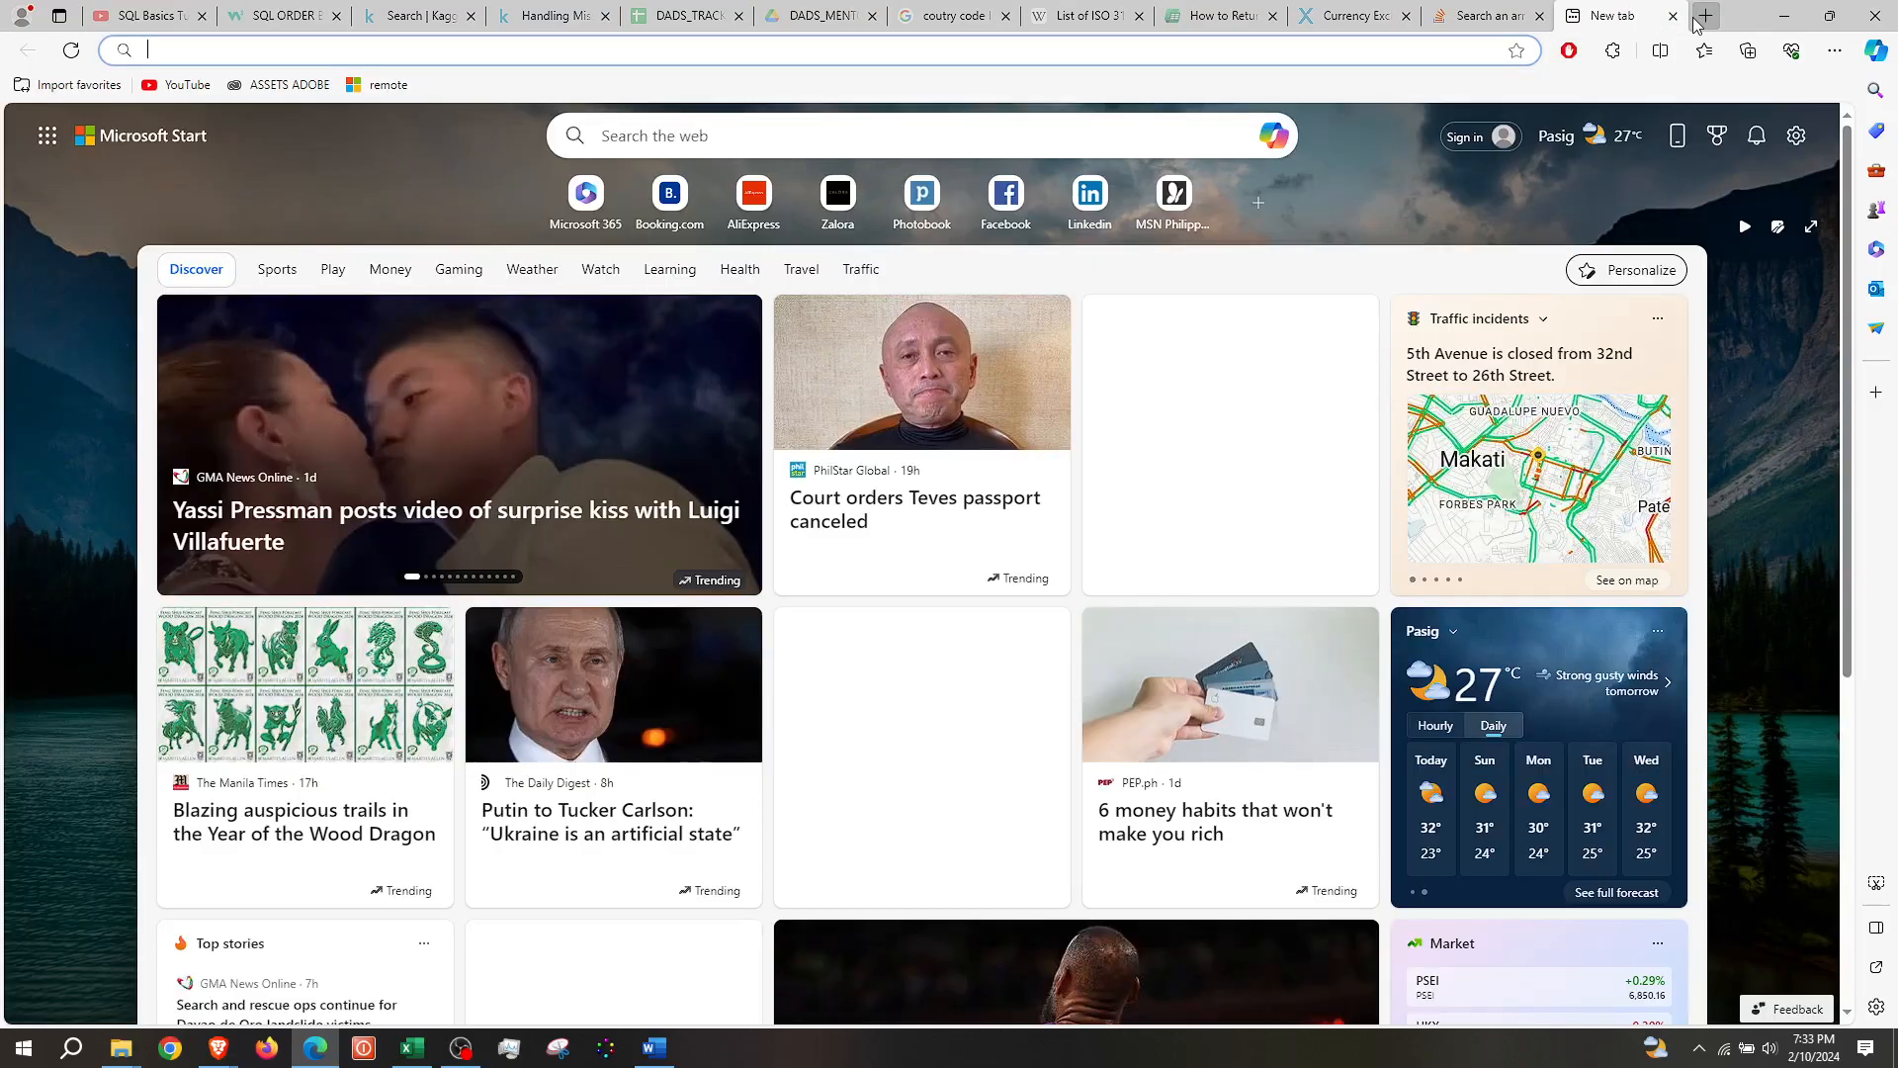
{"action": "key", "text": "ctrl+v"}
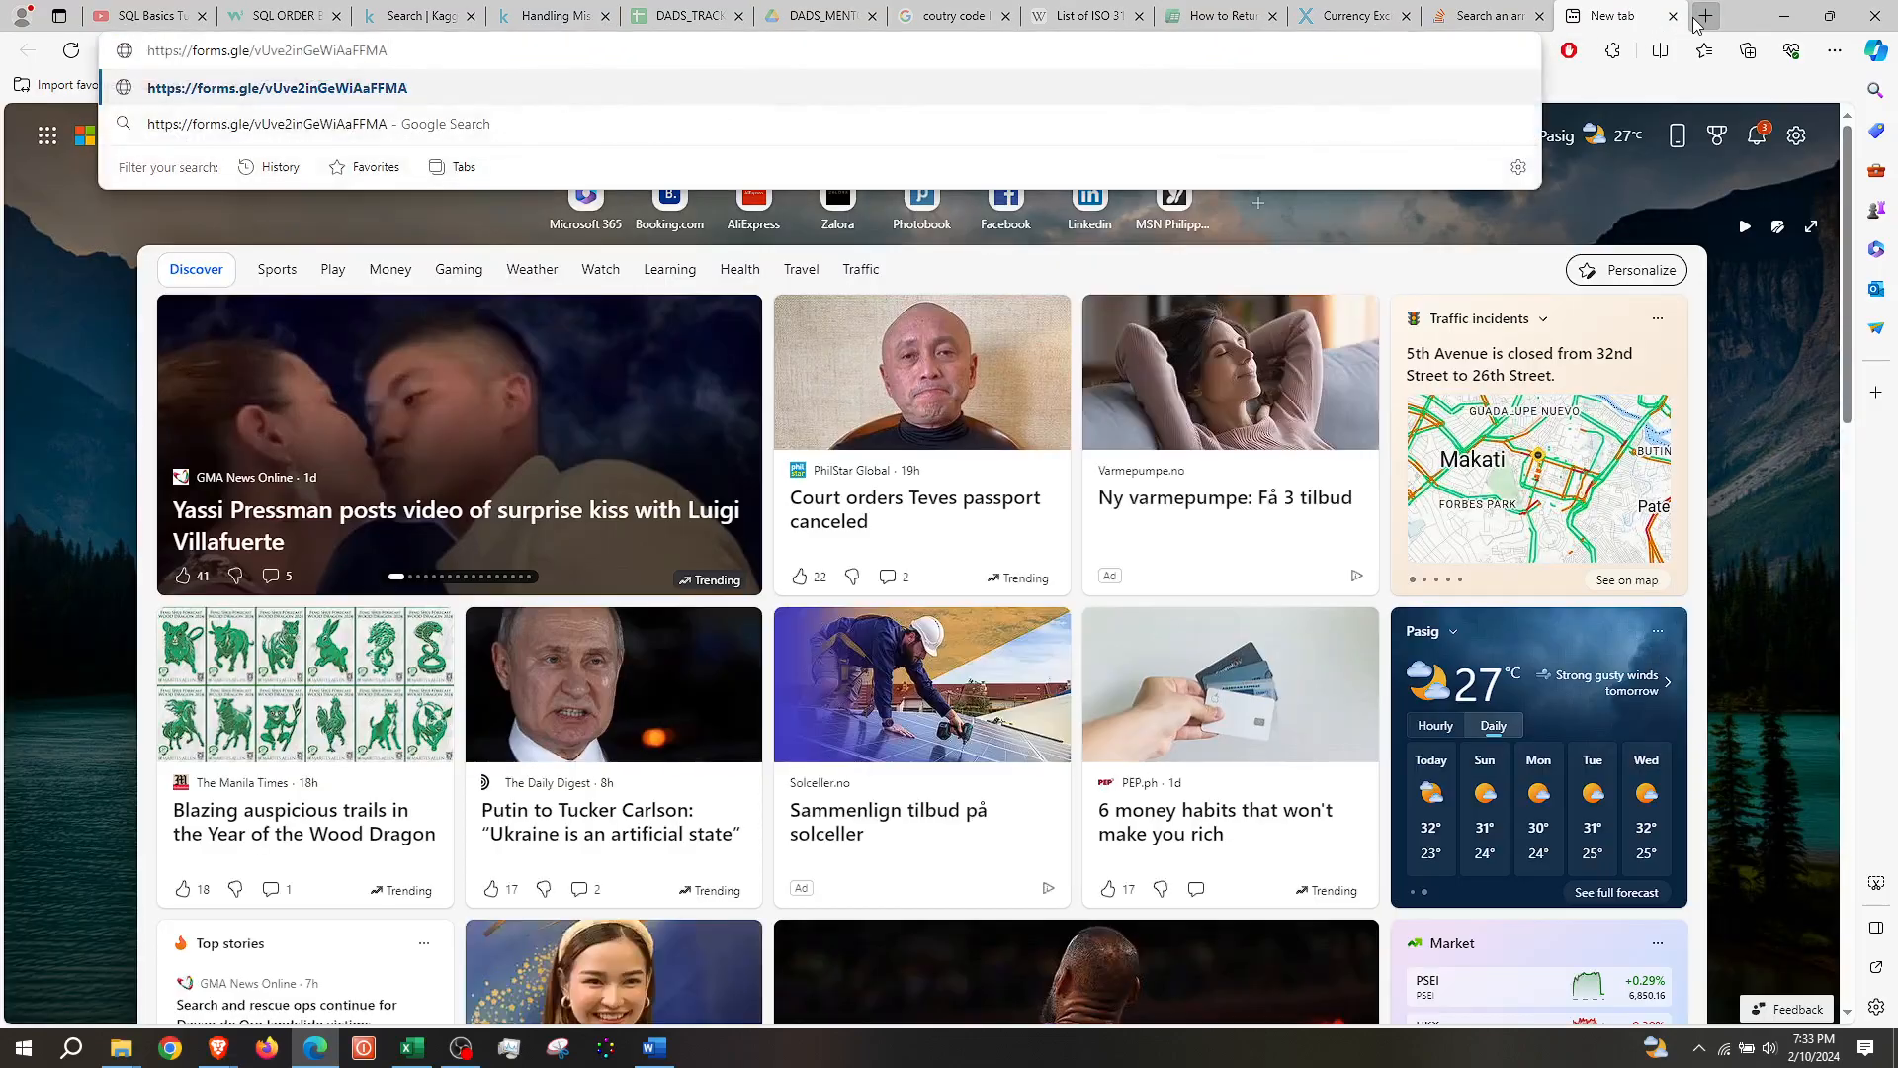
{"action": "key", "text": "Return"}
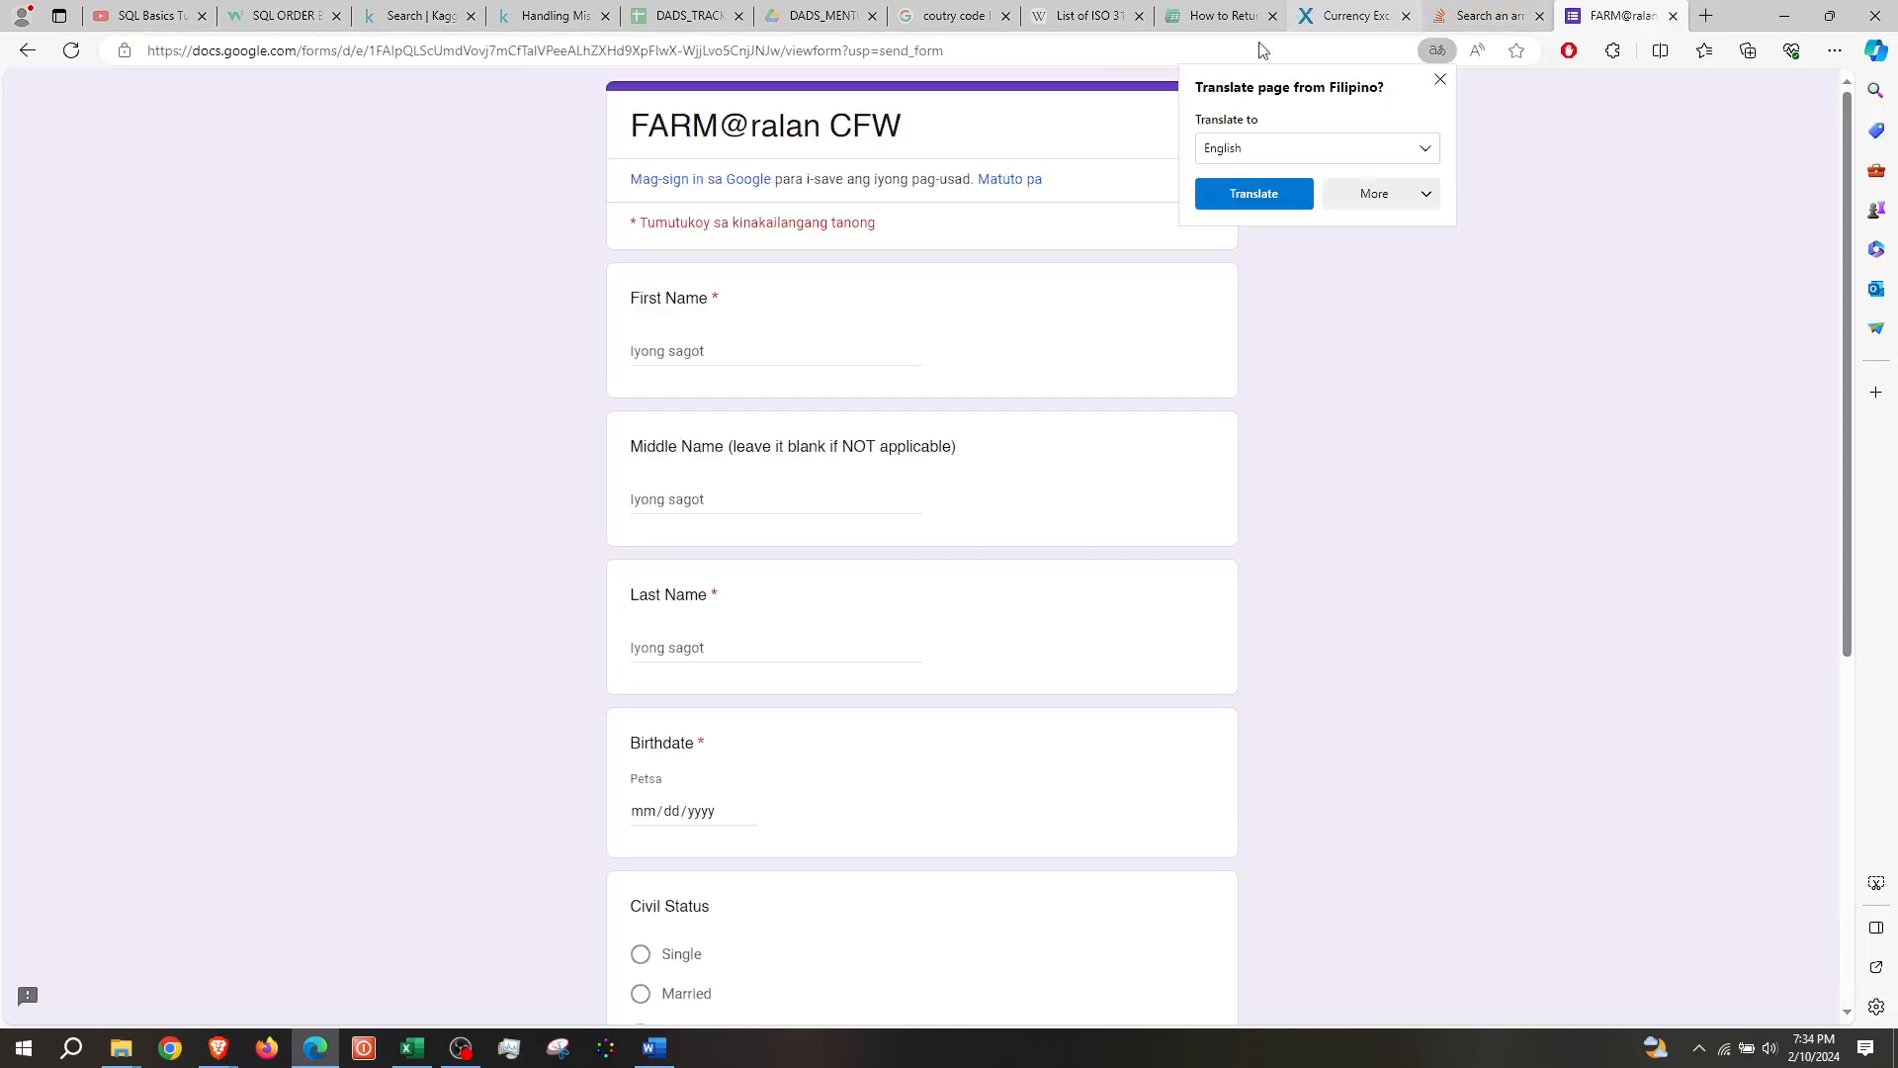
Fill in the First Name as "abc" and the Last Name as "efg", leaving the Middle Name blank
{"action": "left_click", "coordinate": [721, 356]}
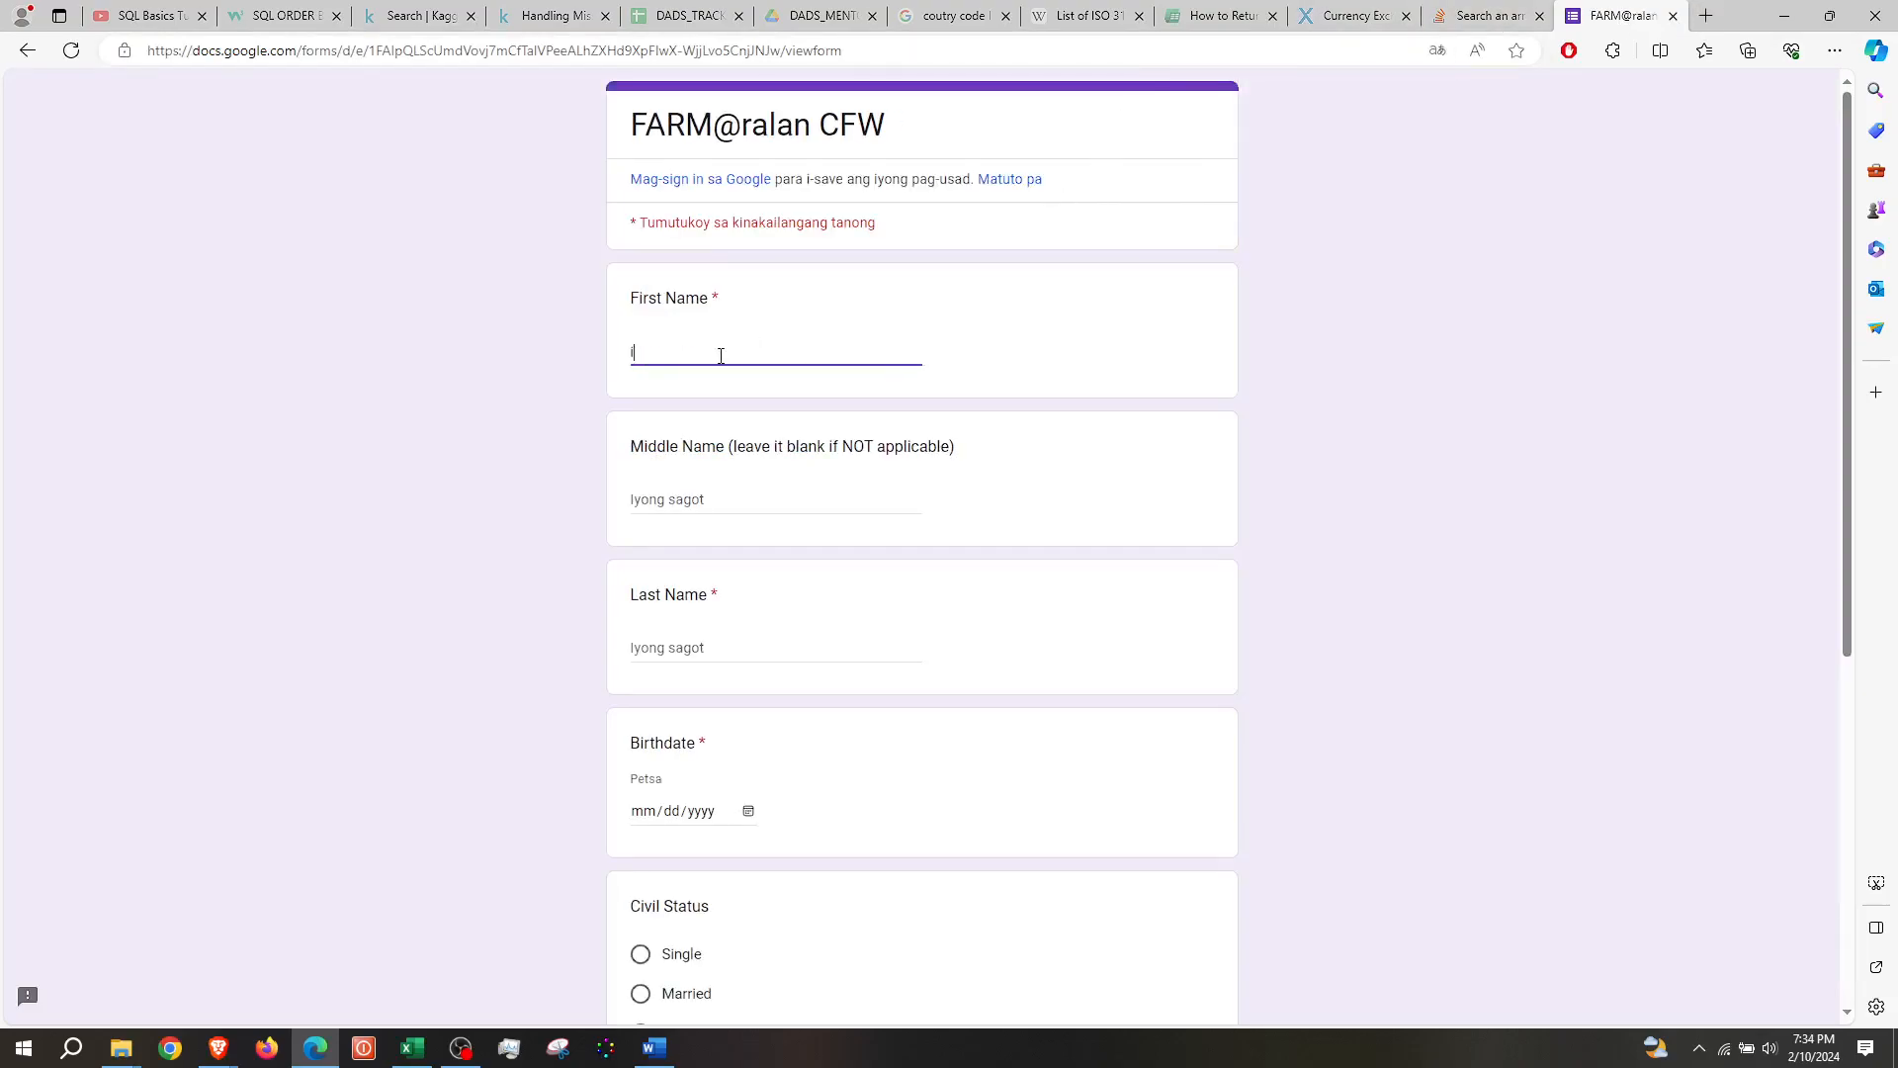
{"action": "type", "text": "abc"}
{"action": "key", "text": "Tab"}
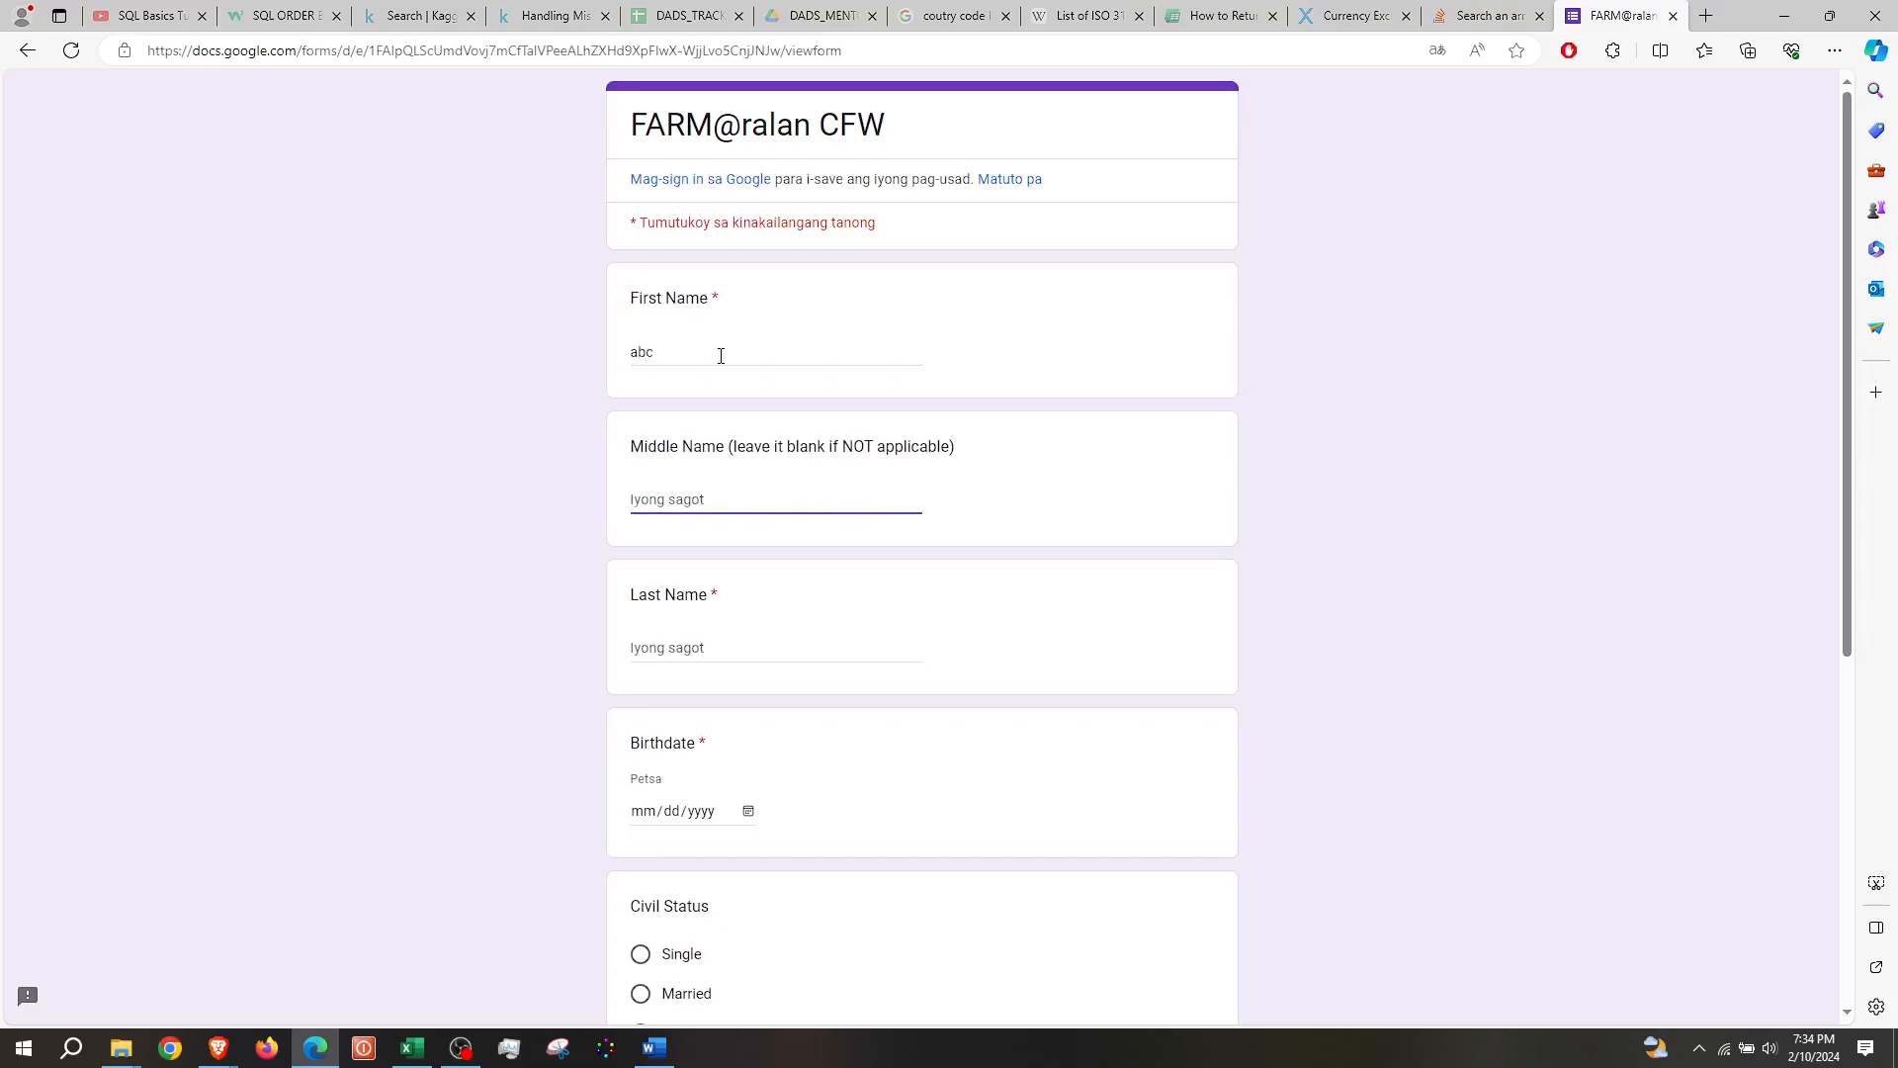
{"action": "key", "text": "Tab"}
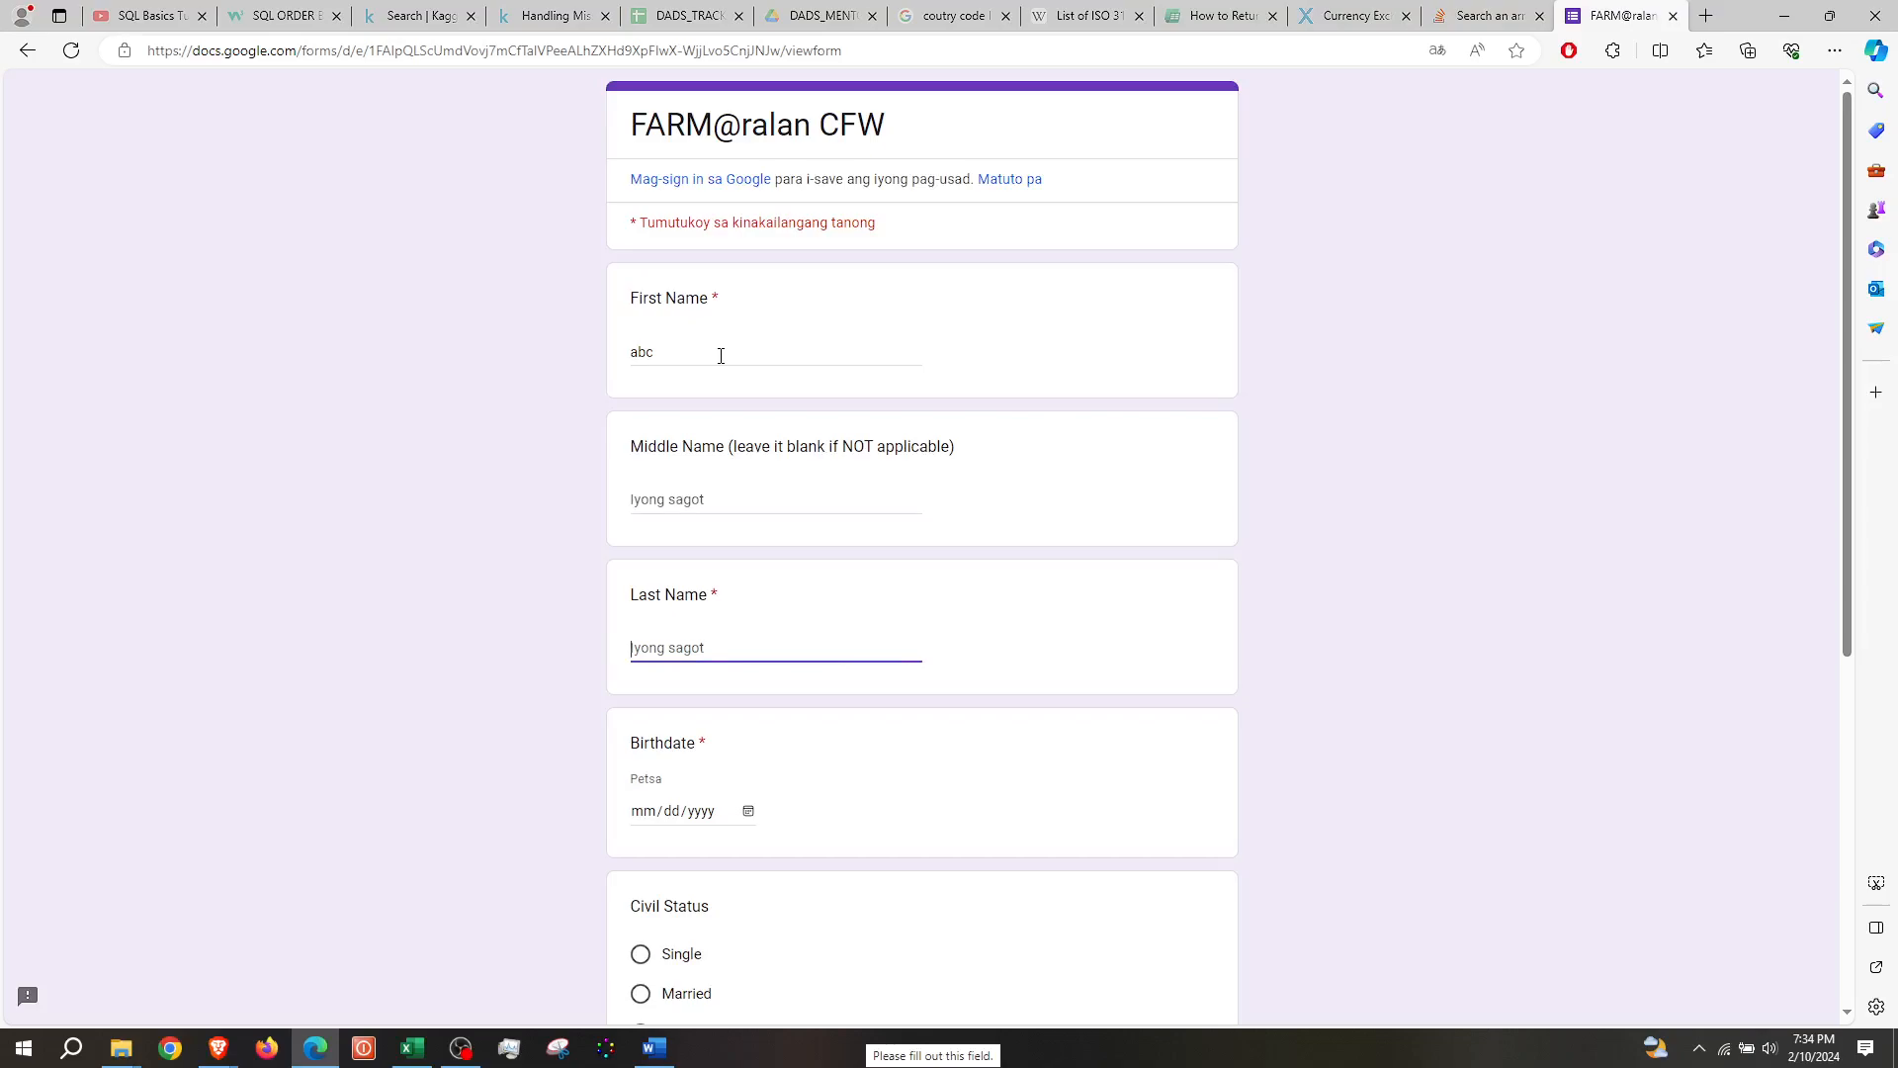
{"action": "type", "text": "efg"}
{"action": "key", "text": "Tab"}
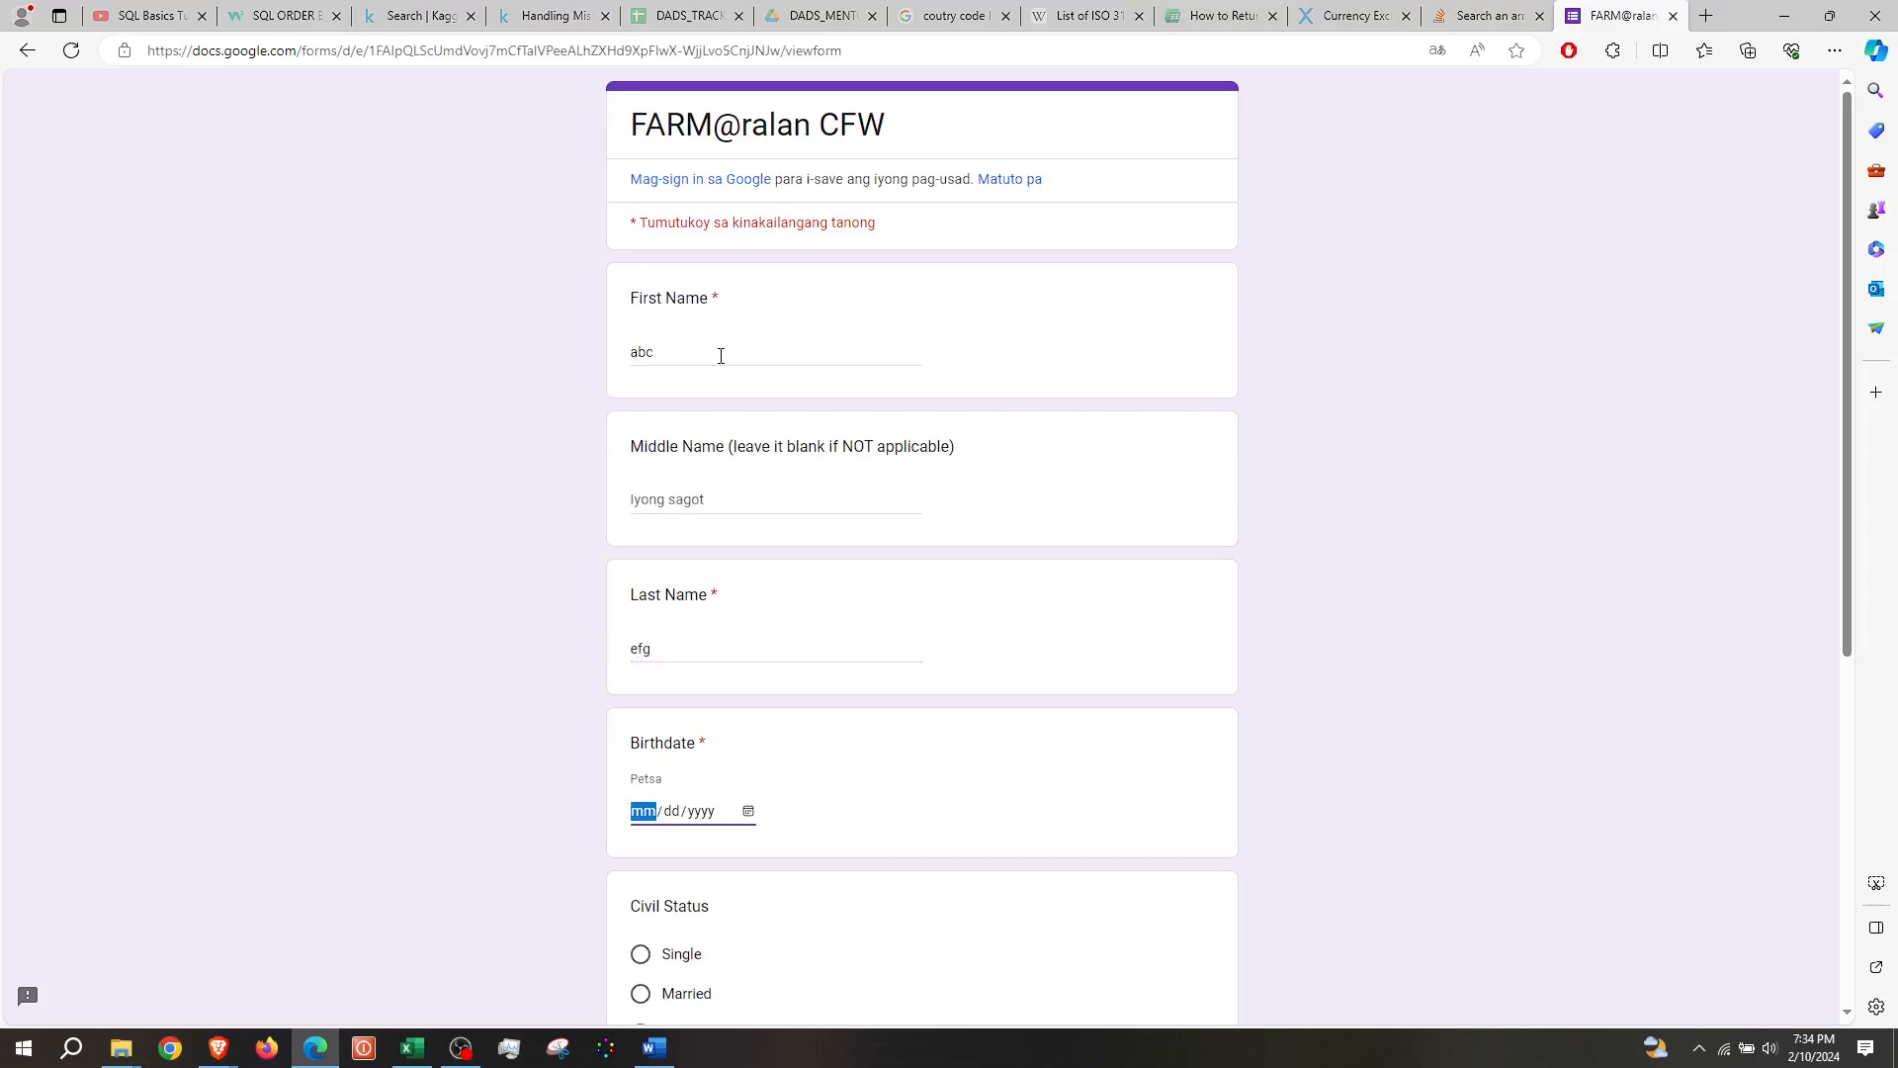
Enter a sample birthdate and choose "Single" as the Civil Status
{"action": "type", "text": "01/"}
{"action": "type", "text": "01/000"}
{"action": "type", "text": "2"}
{"action": "key", "text": "Tab"}
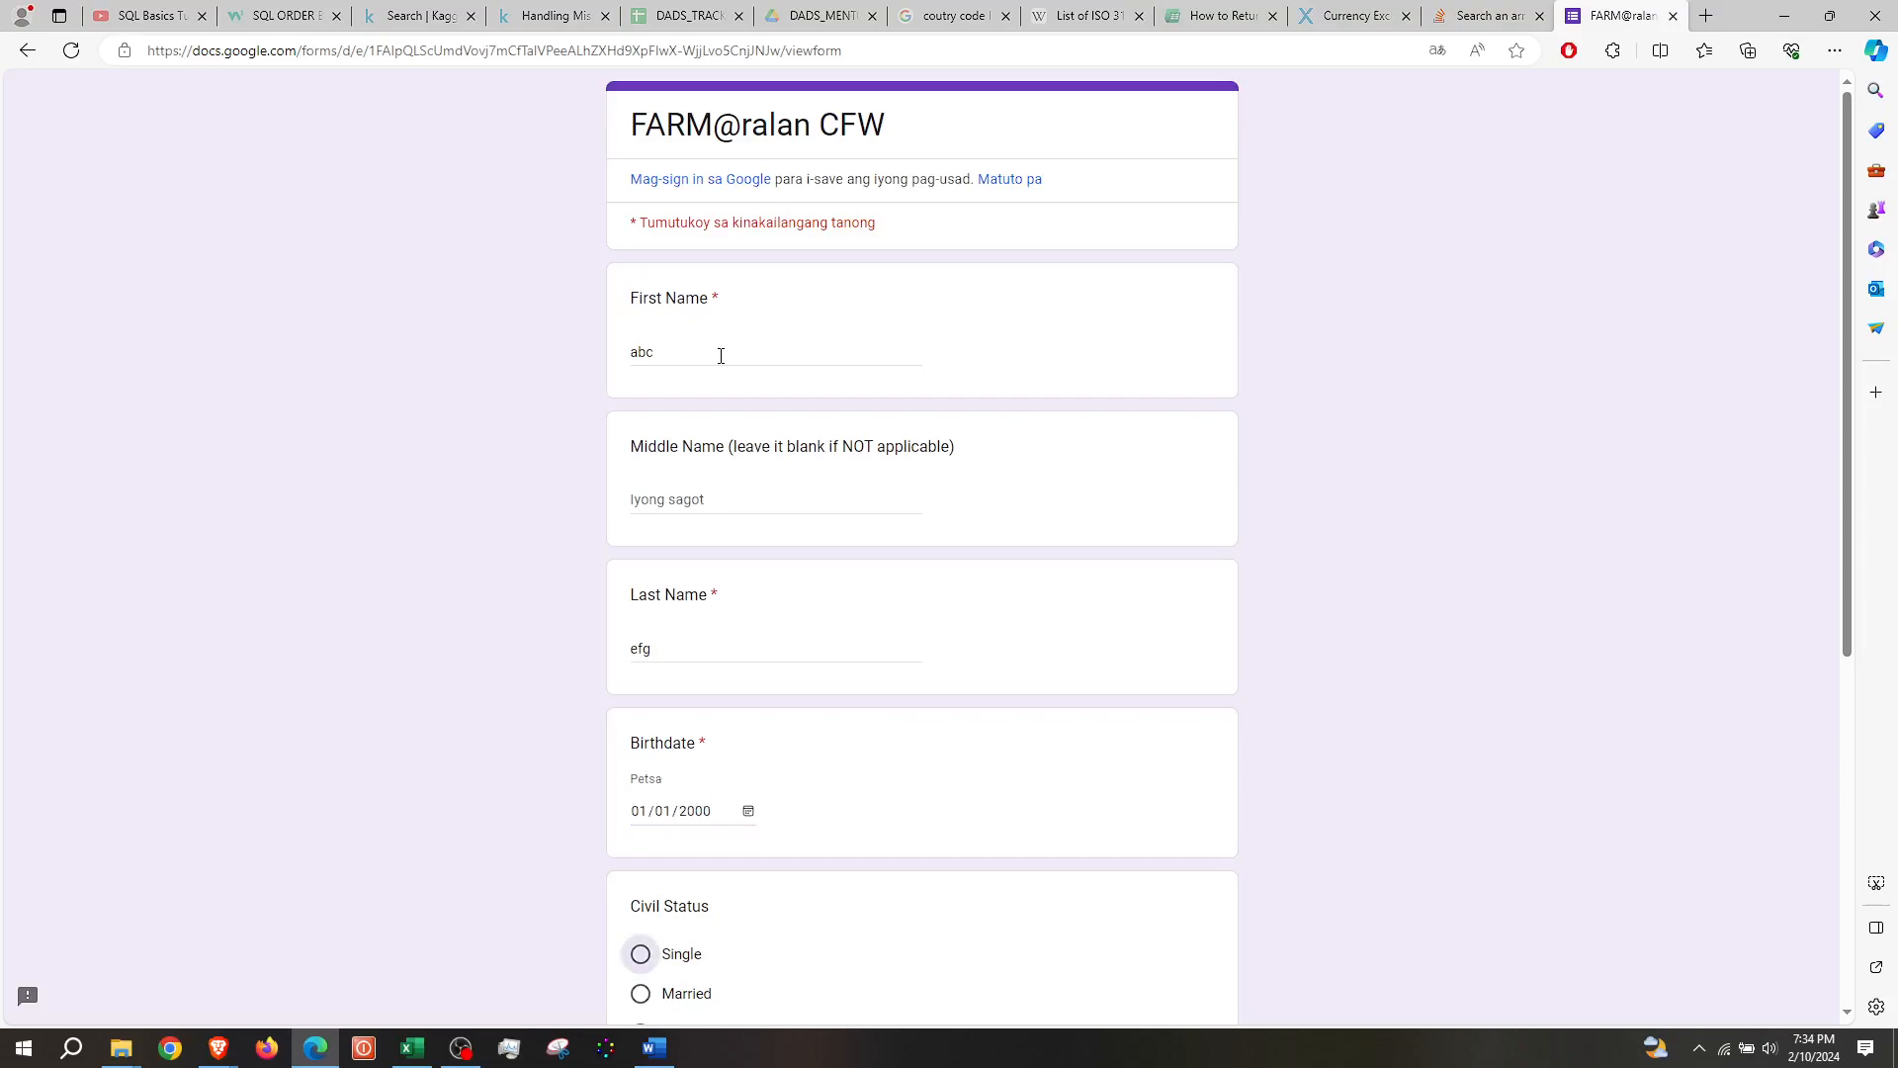
{"action": "left_click", "coordinate": [643, 955]}
Choose "Female" as the Gender, enter 3 as the Age and continue to the Beneficiary Information section
{"action": "left_click_drag", "start_coordinate": [1843, 494], "coordinate": [1816, 822]}
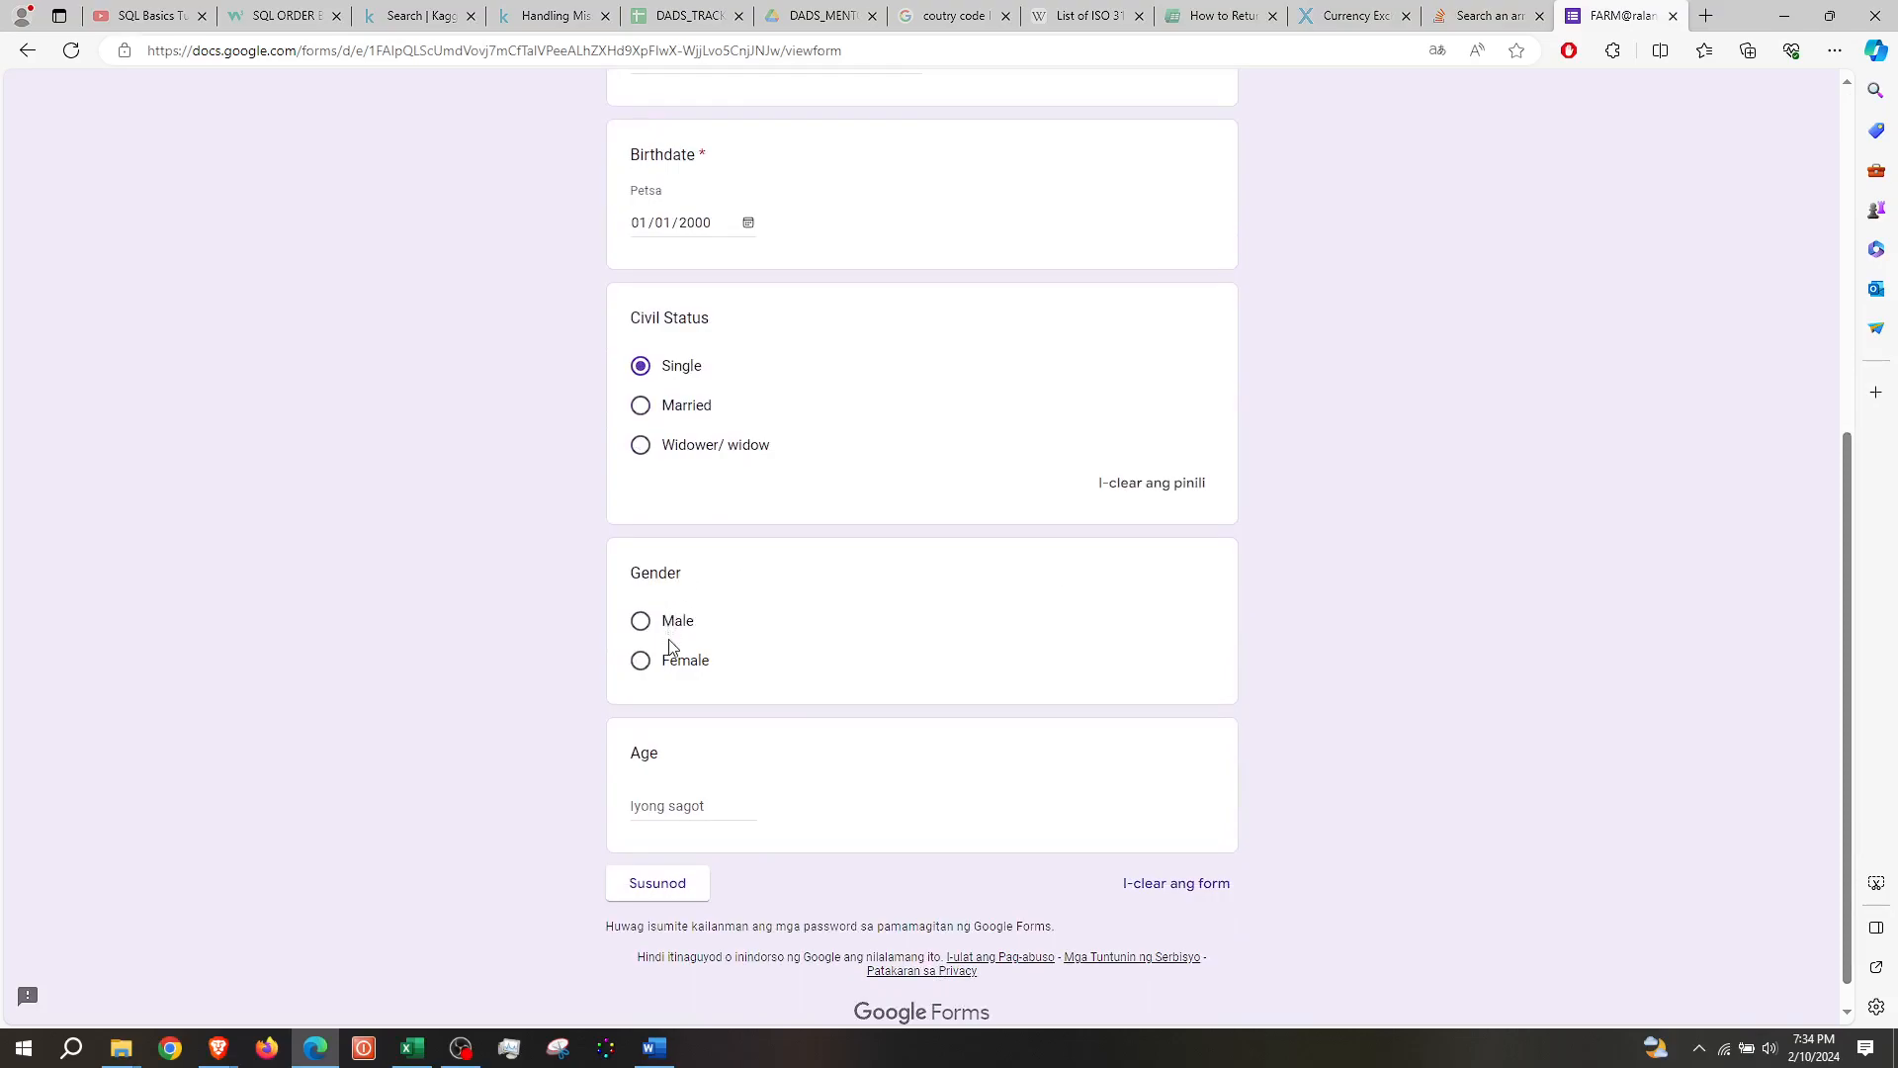
{"action": "left_click", "coordinate": [641, 661]}
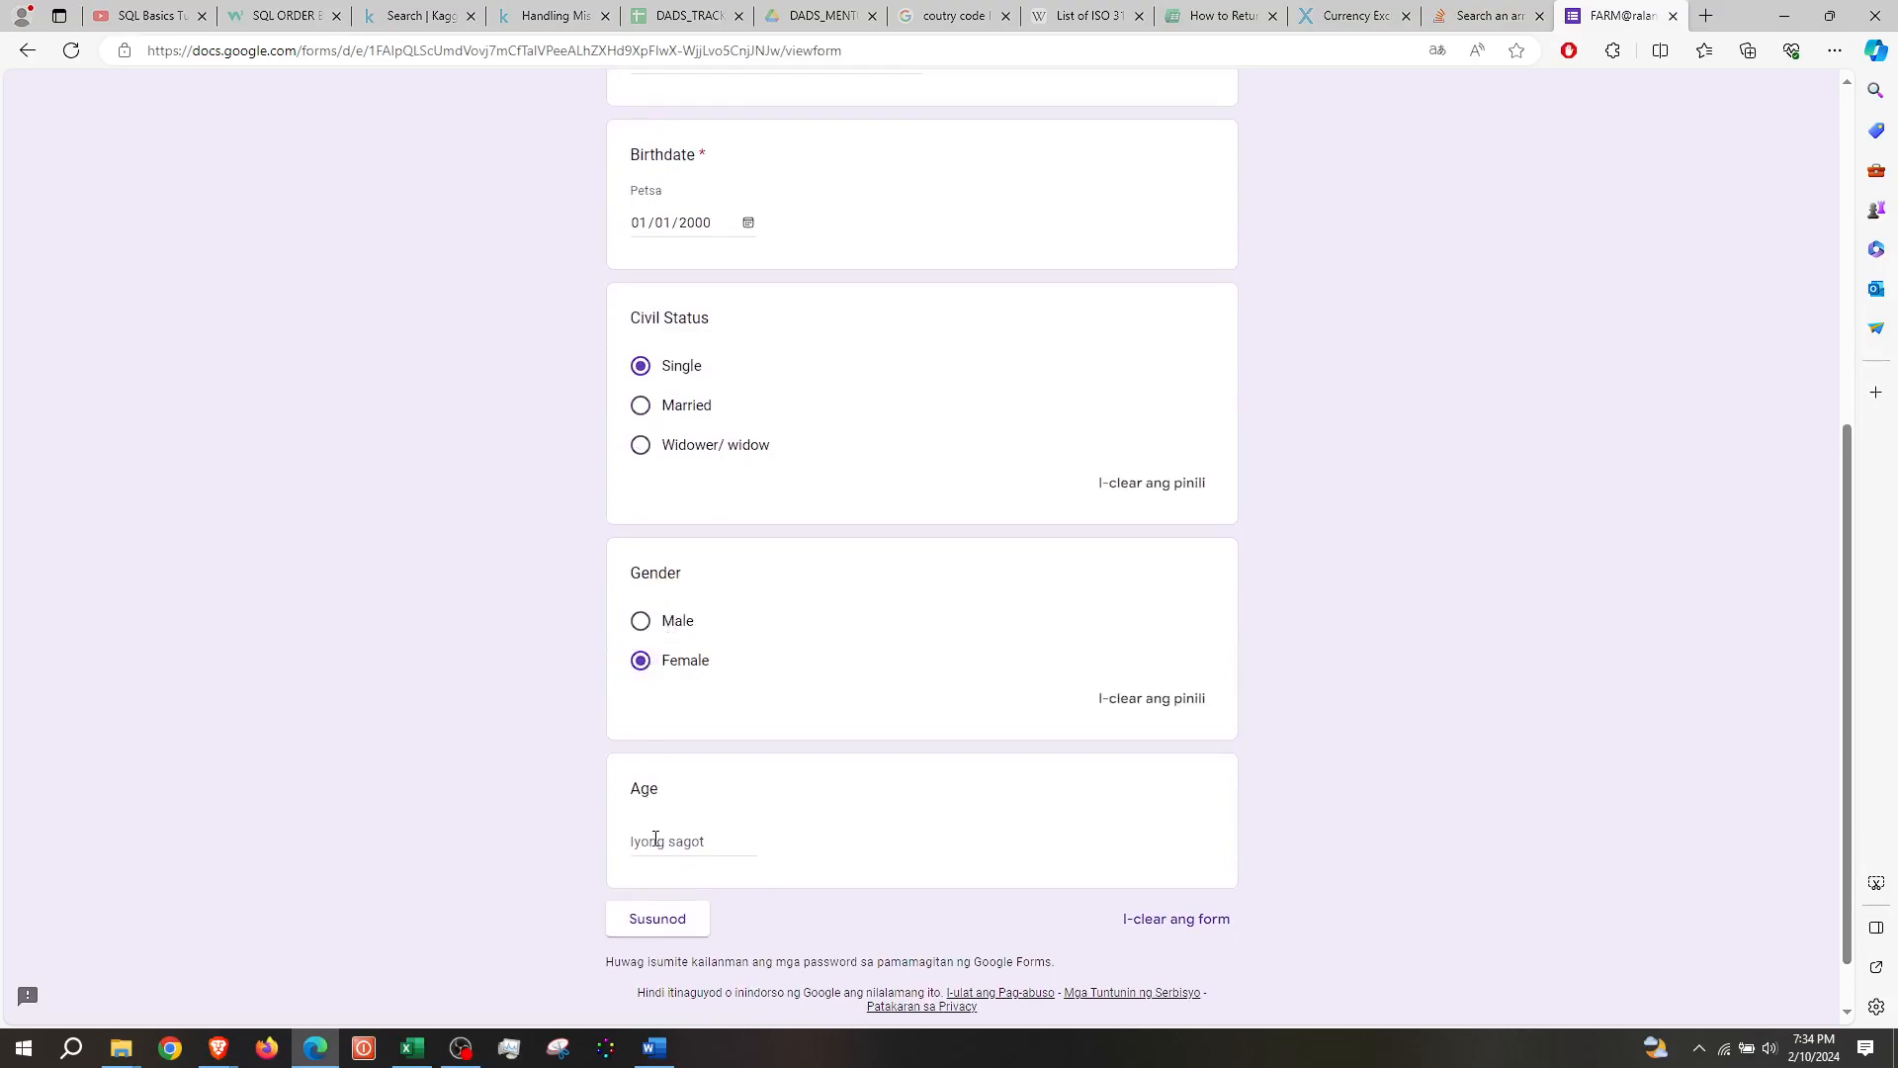
{"action": "type", "text": "3"}
{"action": "left_click", "coordinate": [644, 930]}
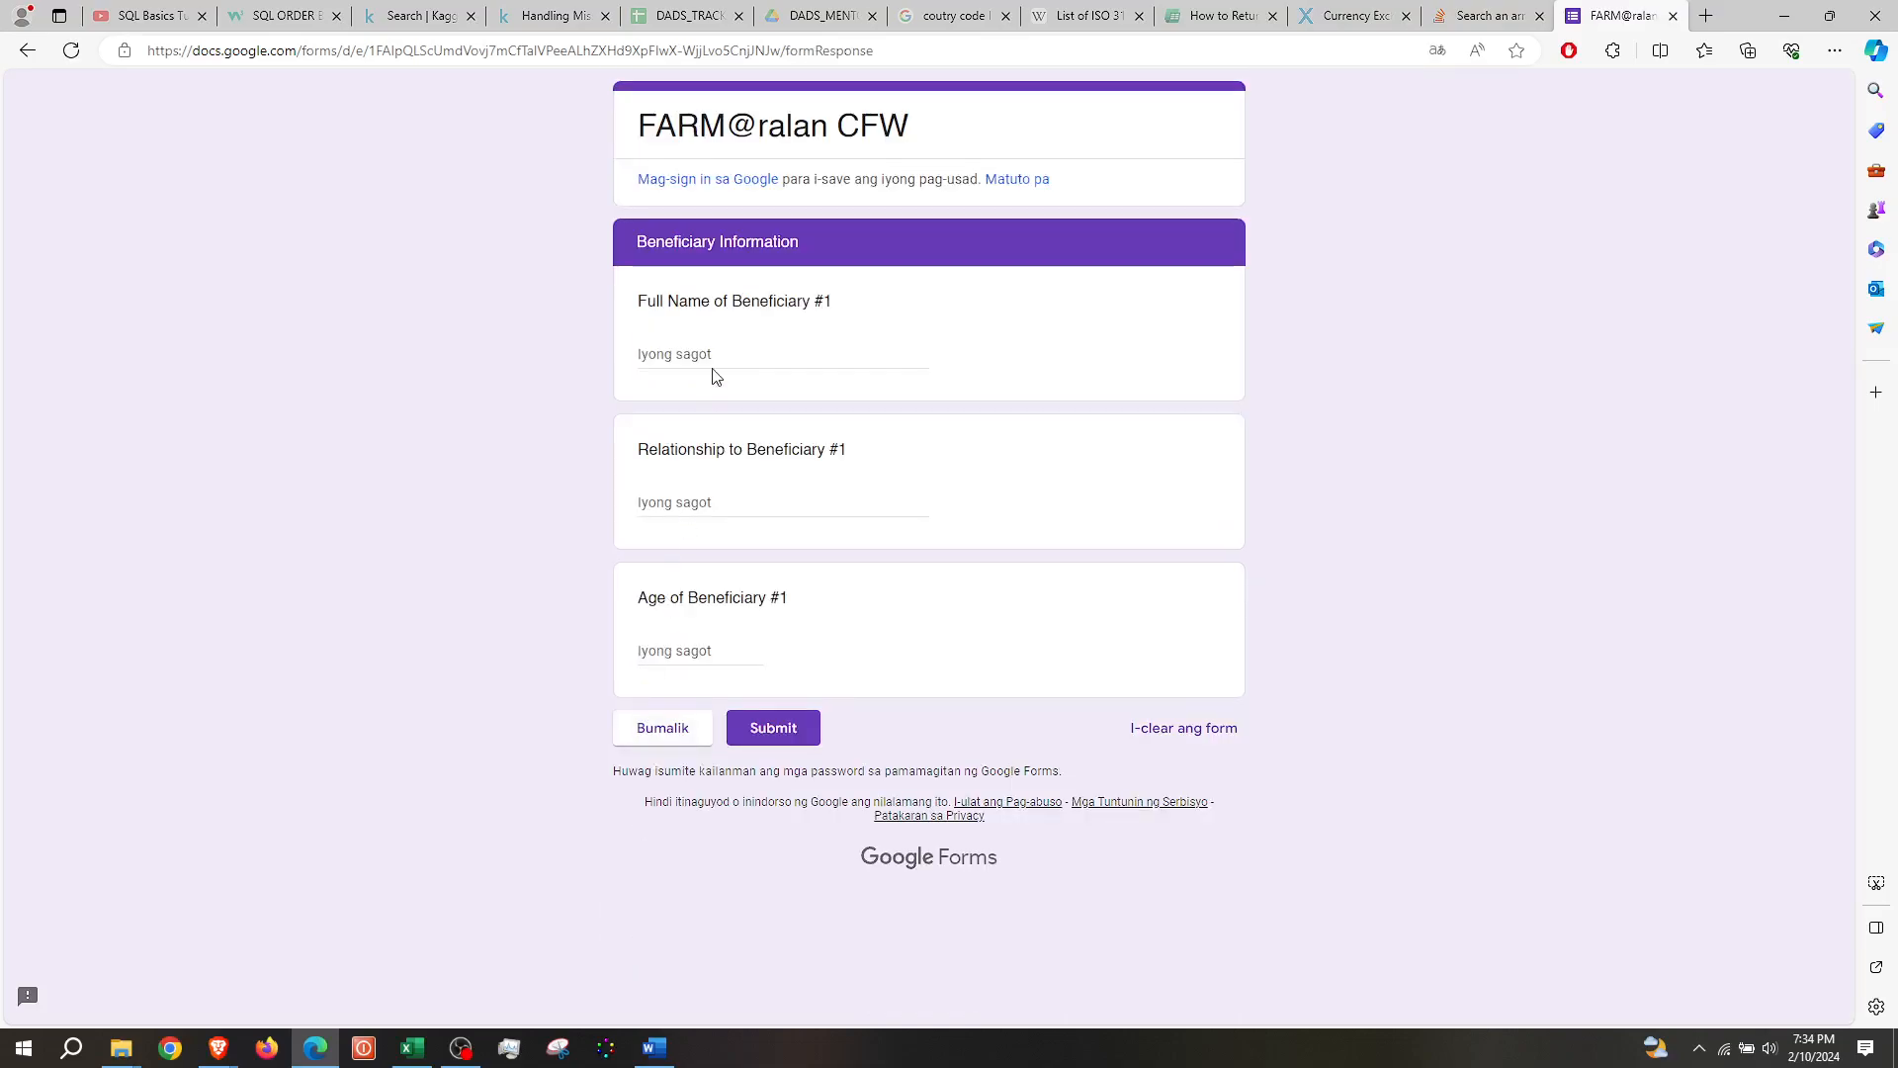
Enter 1 as the full name, relationship and age of Beneficiary #1, and submit the form response
{"action": "left_click", "coordinate": [714, 352]}
{"action": "type", "text": "1"}
{"action": "left_click", "coordinate": [670, 502]}
{"action": "type", "text": "1"}
{"action": "left_click", "coordinate": [666, 645]}
{"action": "type", "text": "1"}
{"action": "left_click", "coordinate": [772, 728]}
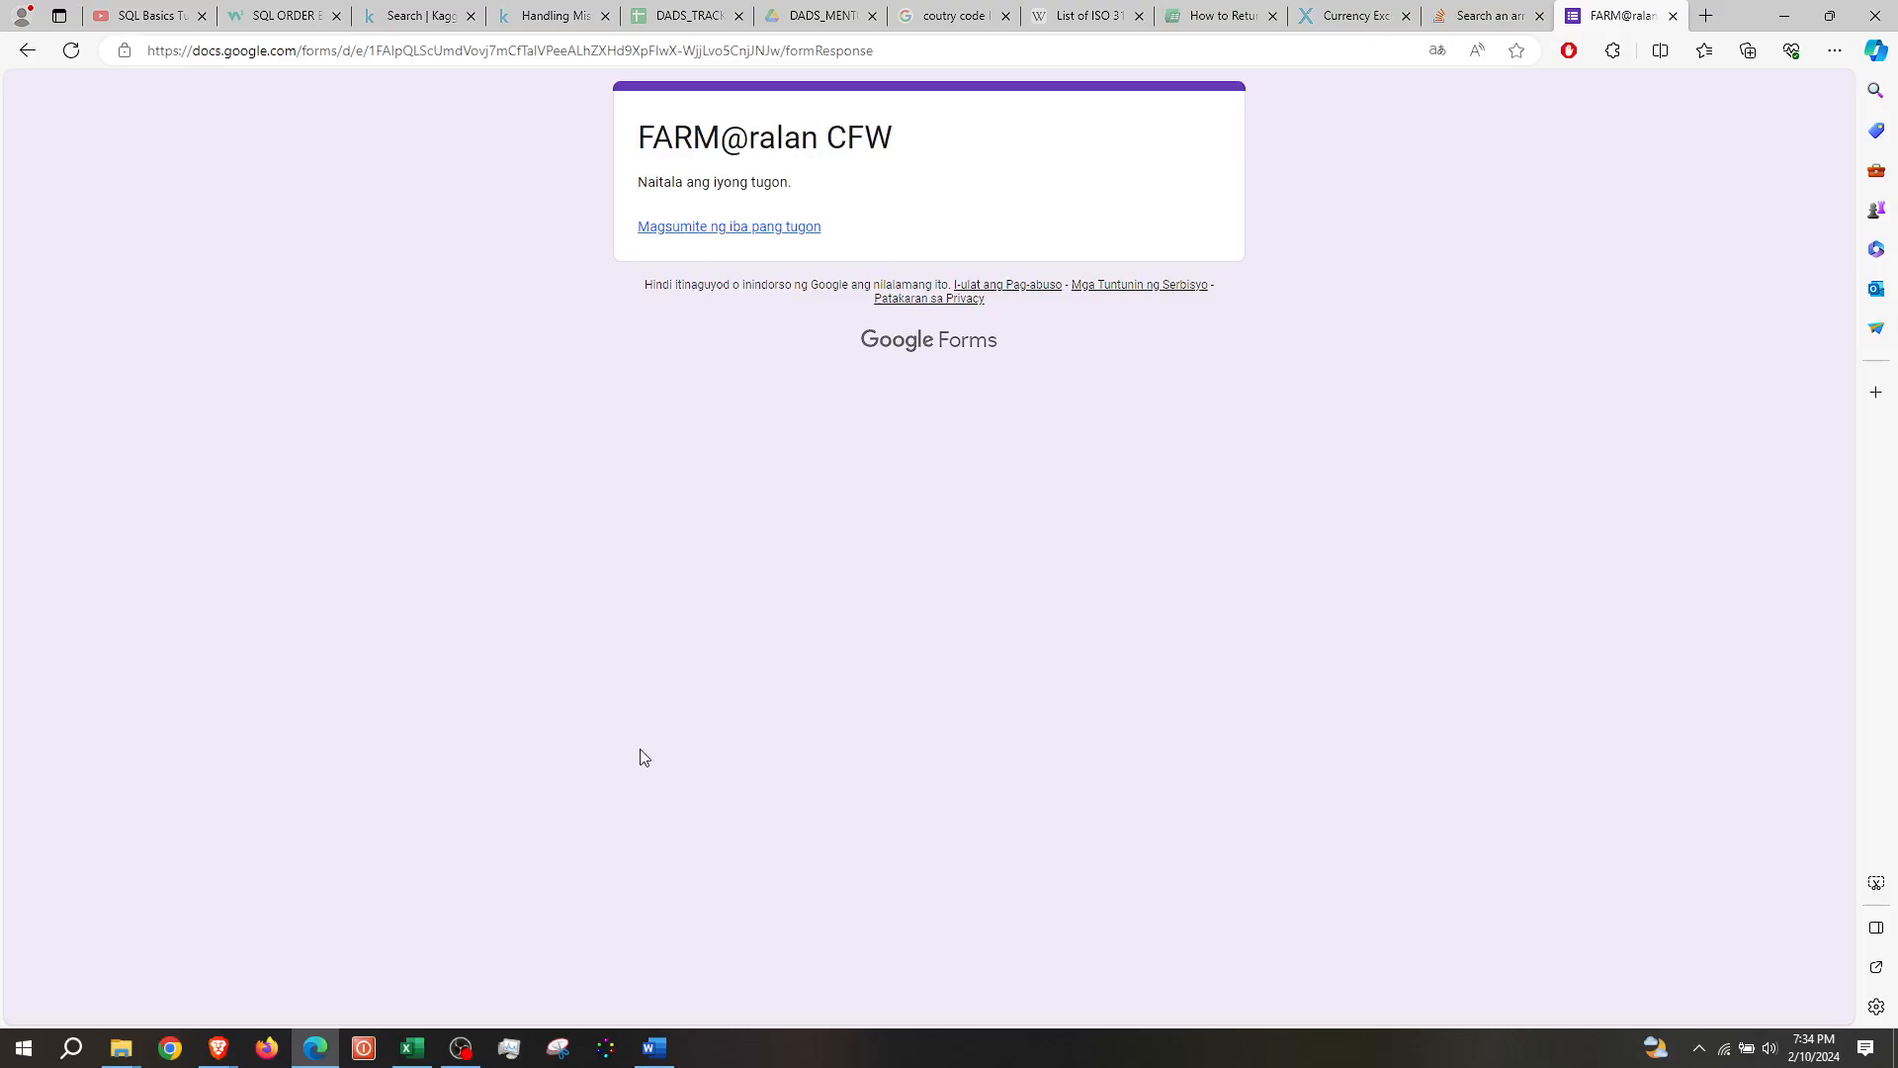
Switch back to the form editor in Brave and close the form's sharing dialog
{"action": "mouse_move", "coordinate": [222, 1038]}
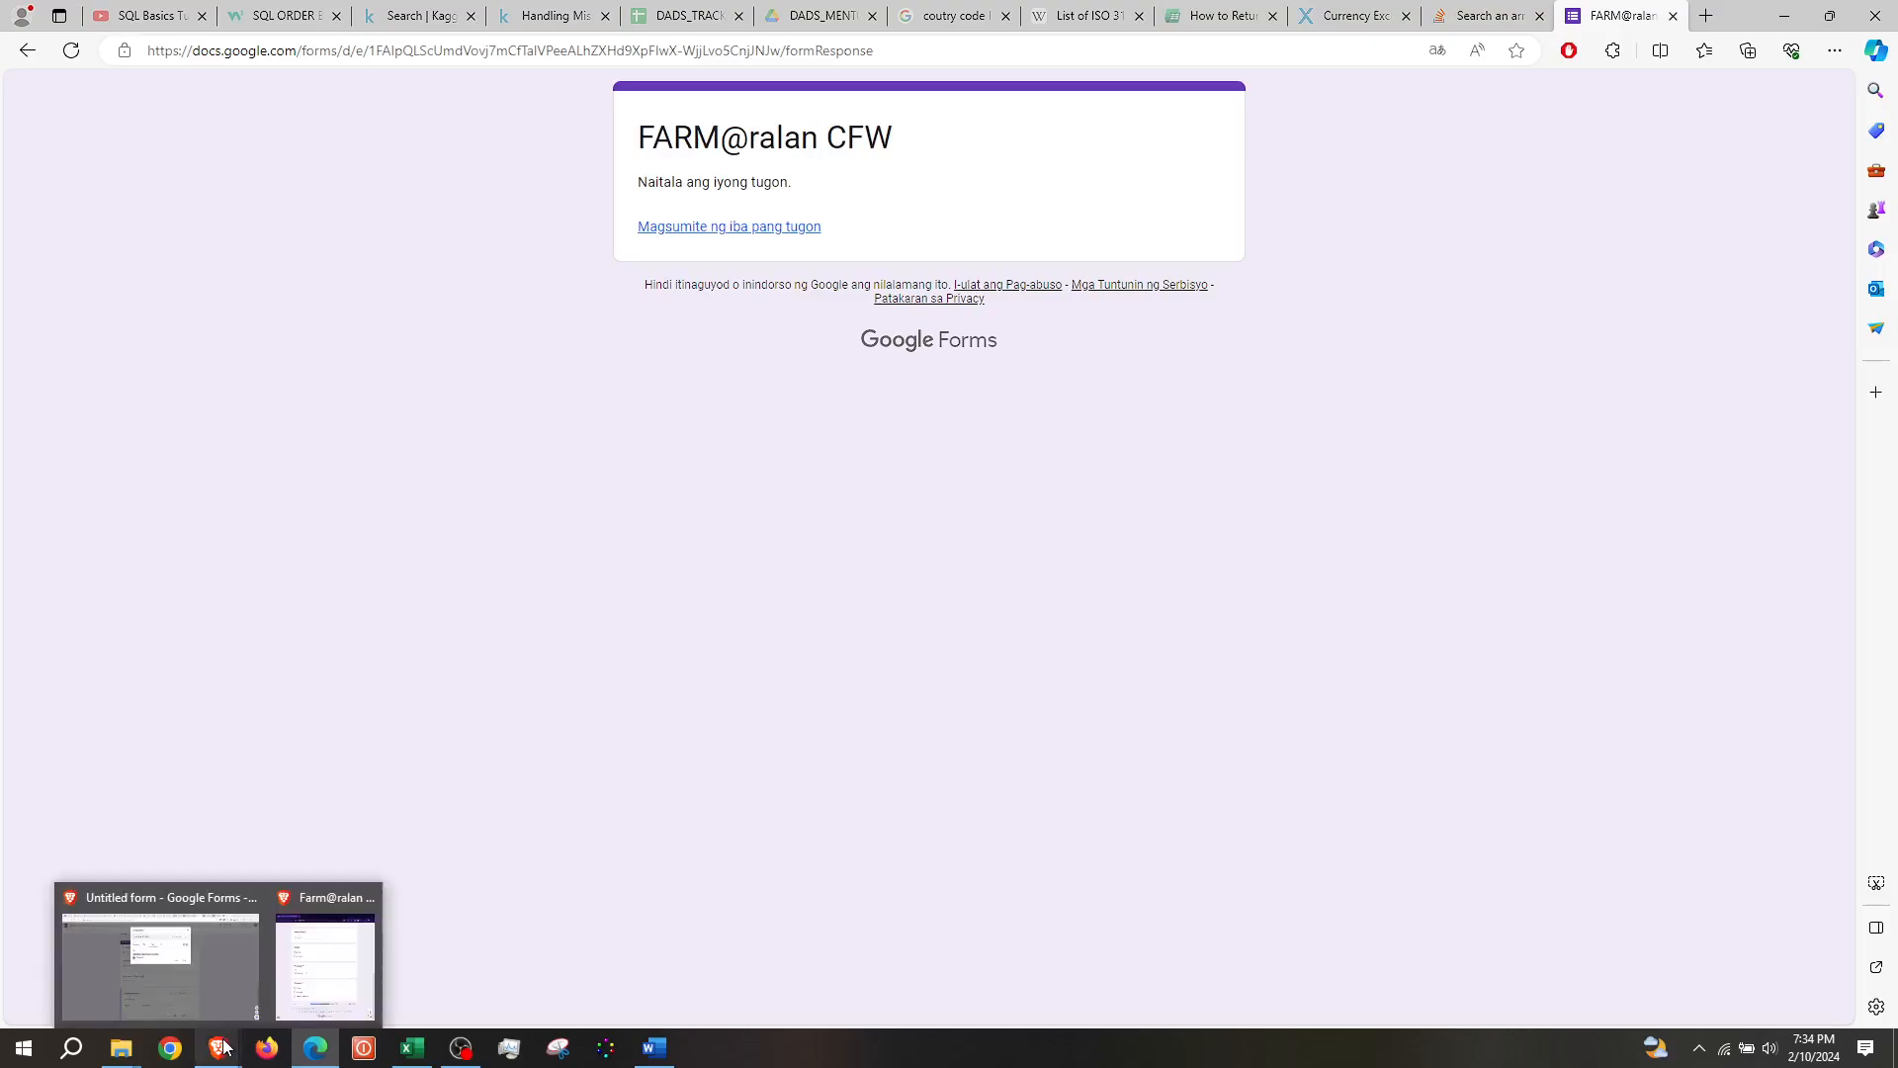
{"action": "left_click", "coordinate": [215, 981]}
{"action": "left_click", "coordinate": [1214, 155]}
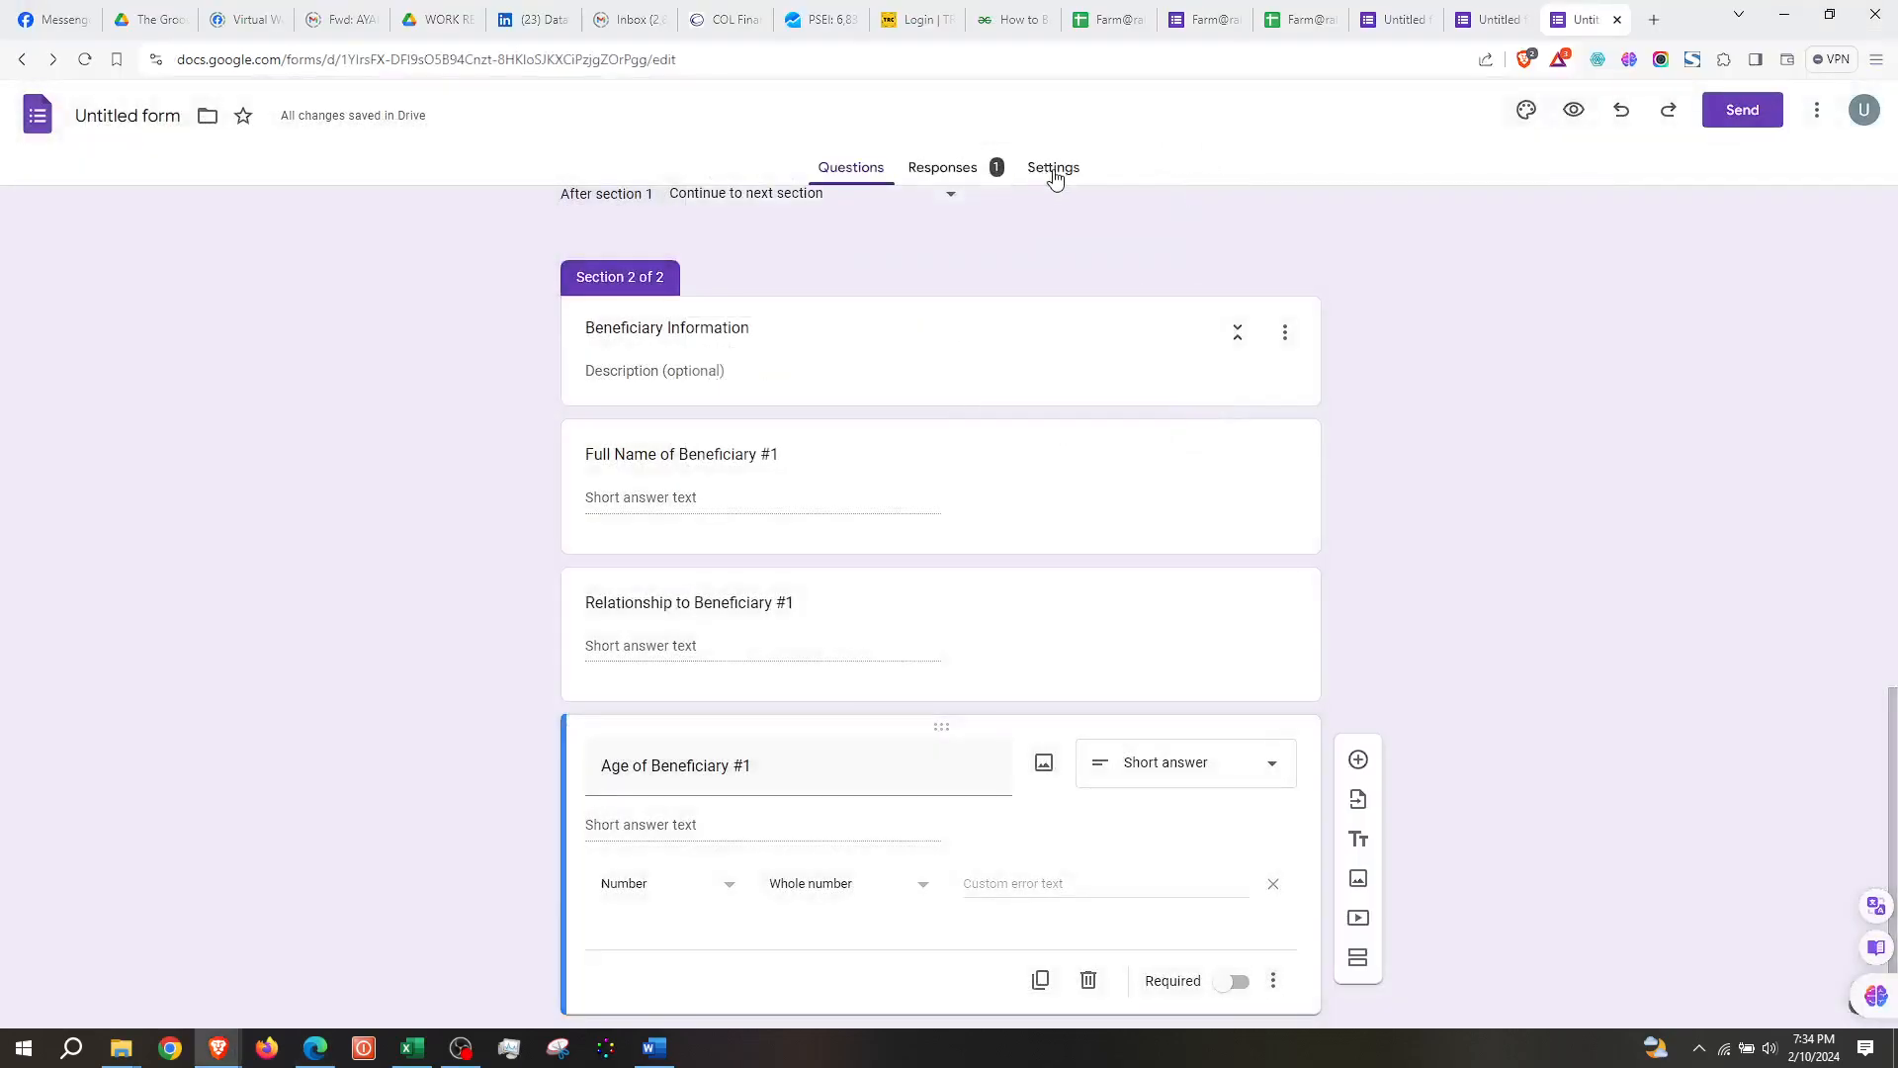
View the form's collected responses and link them to a new spreadsheet named "Untitled form (Responses)"
{"action": "left_click", "coordinate": [1054, 174]}
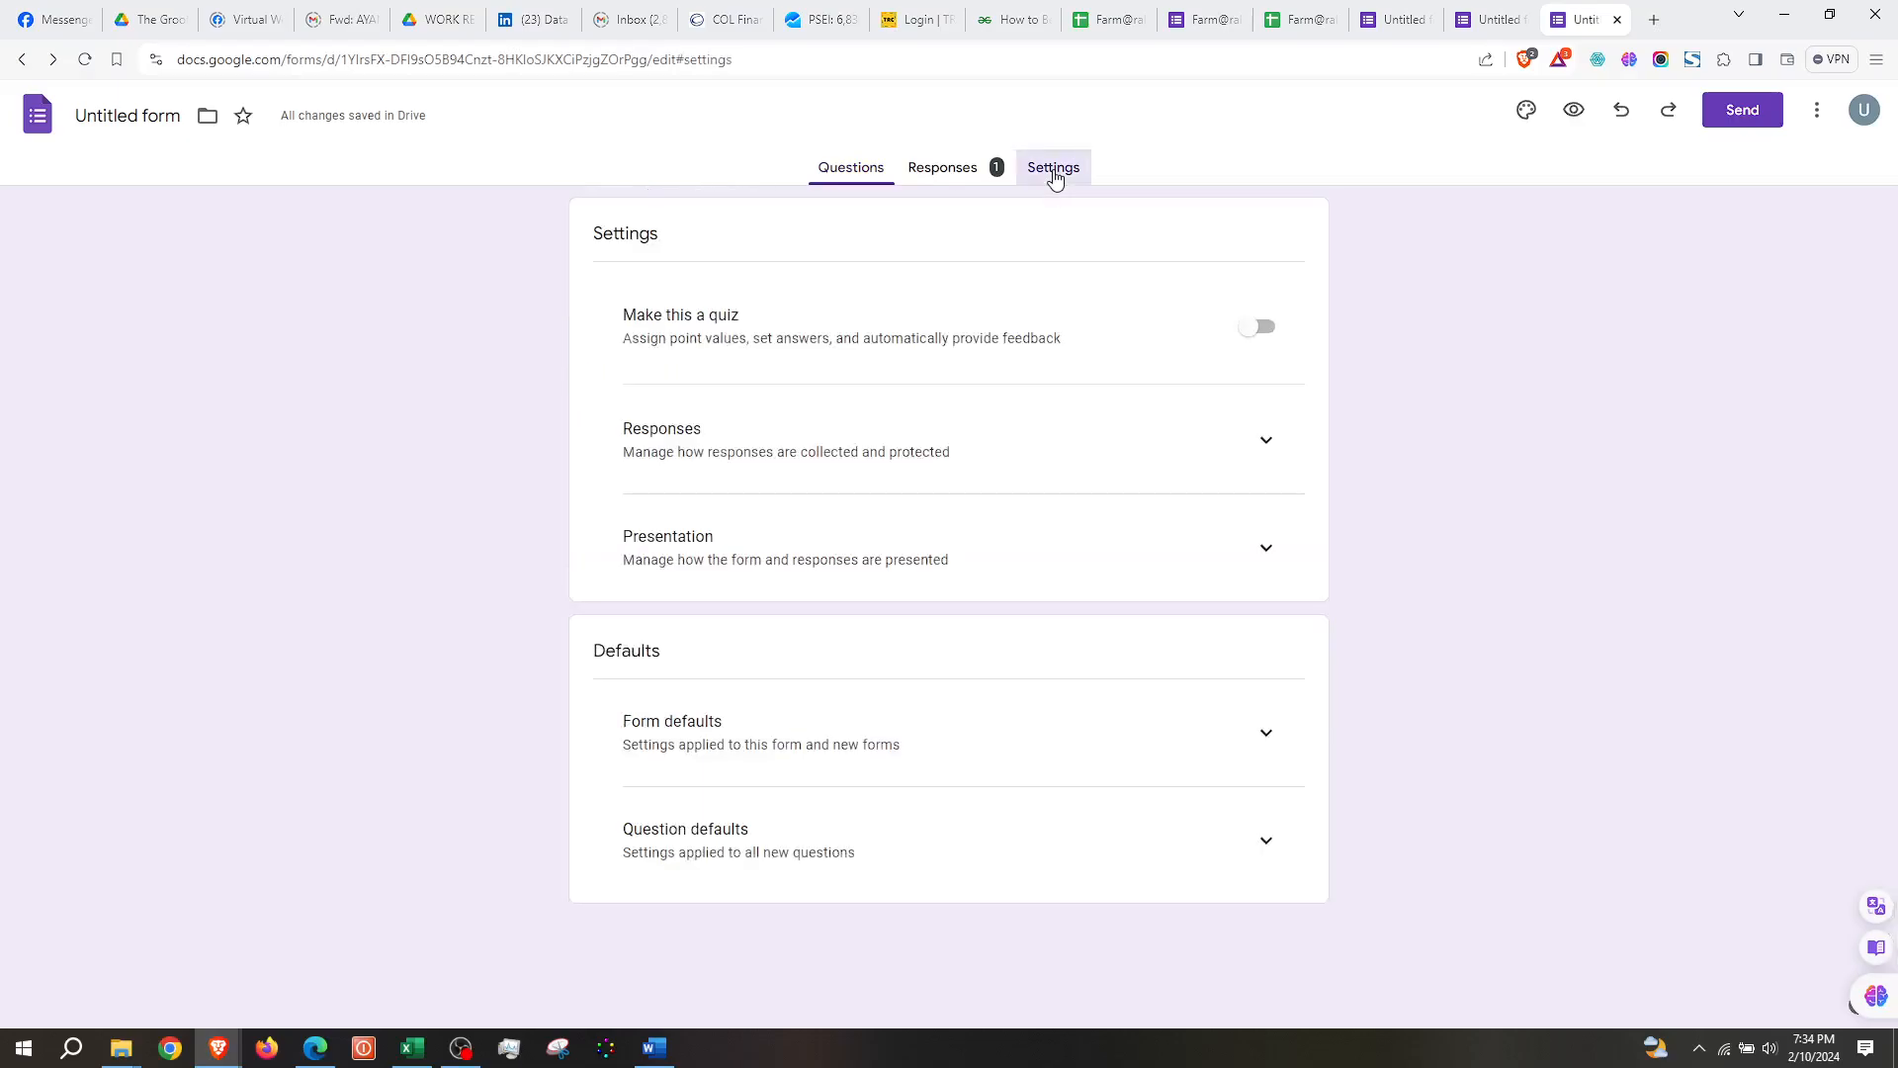
{"action": "left_click", "coordinate": [948, 175]}
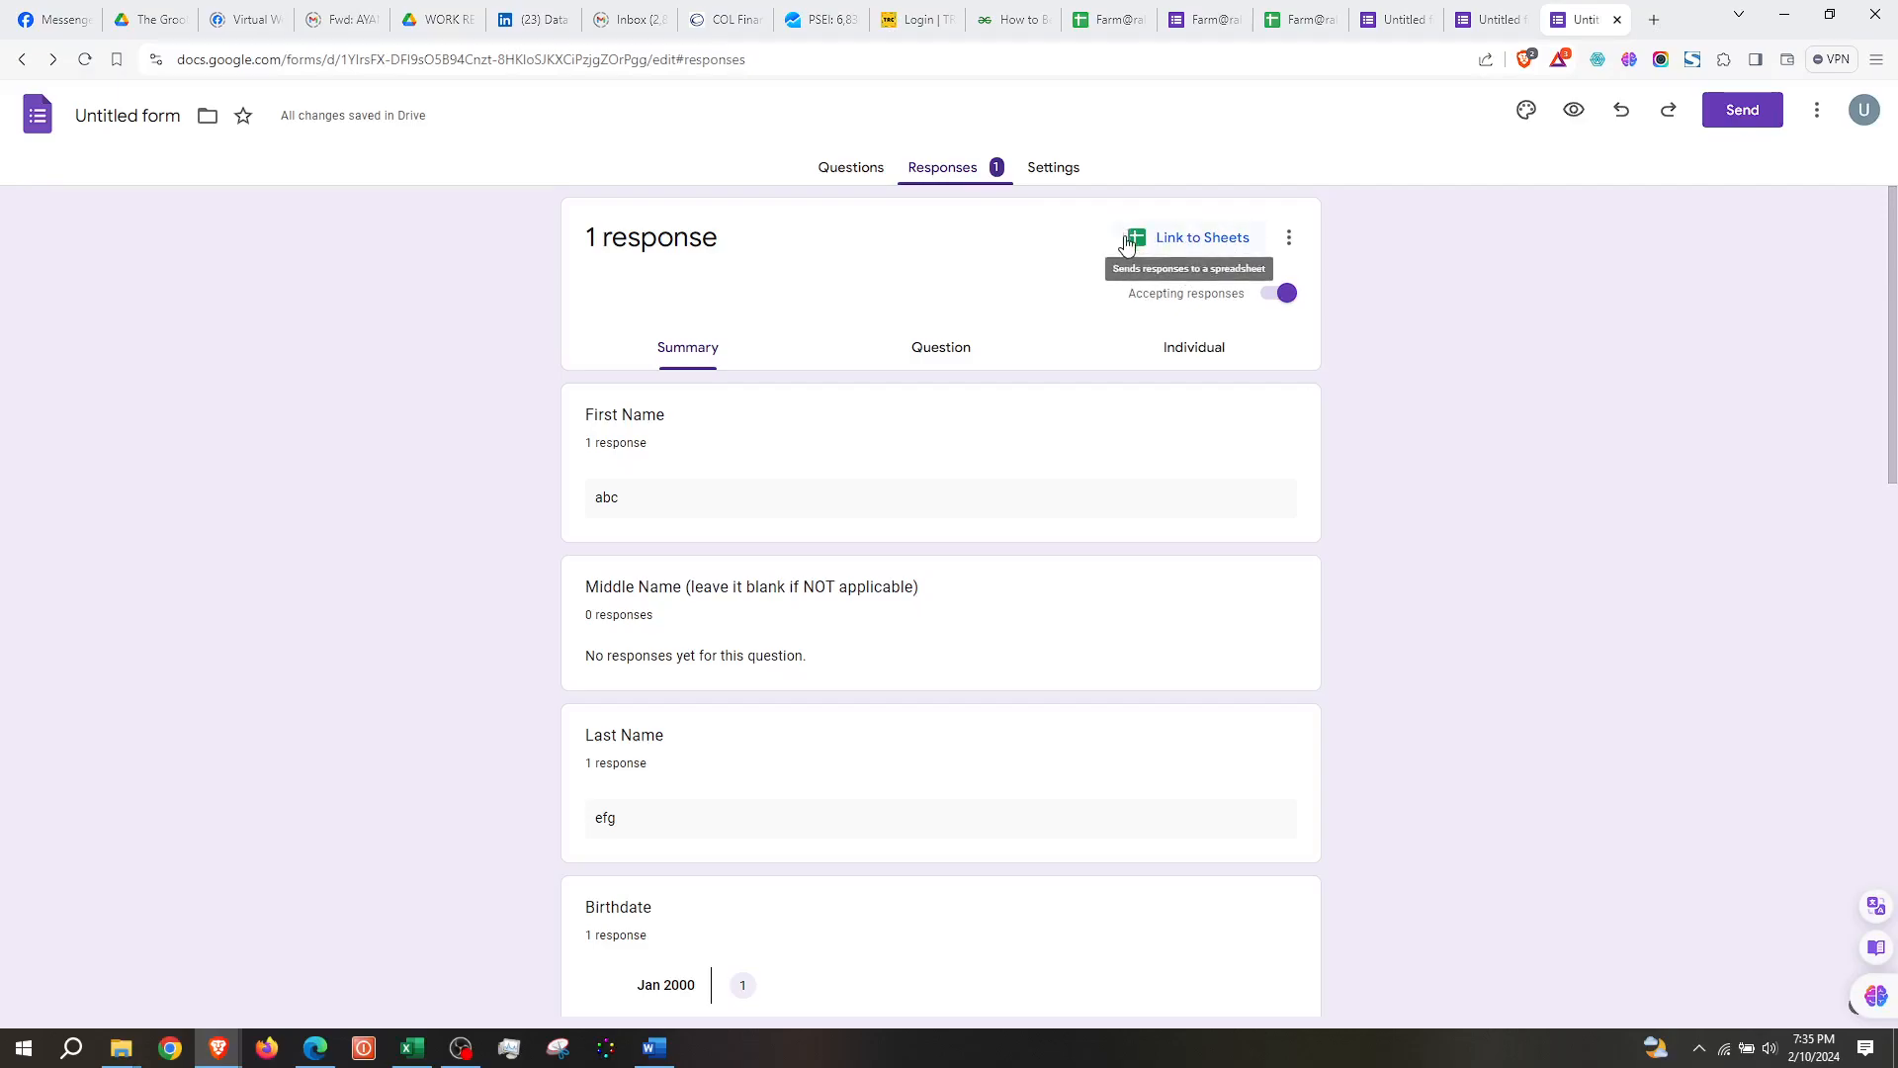
{"action": "left_click", "coordinate": [1179, 240]}
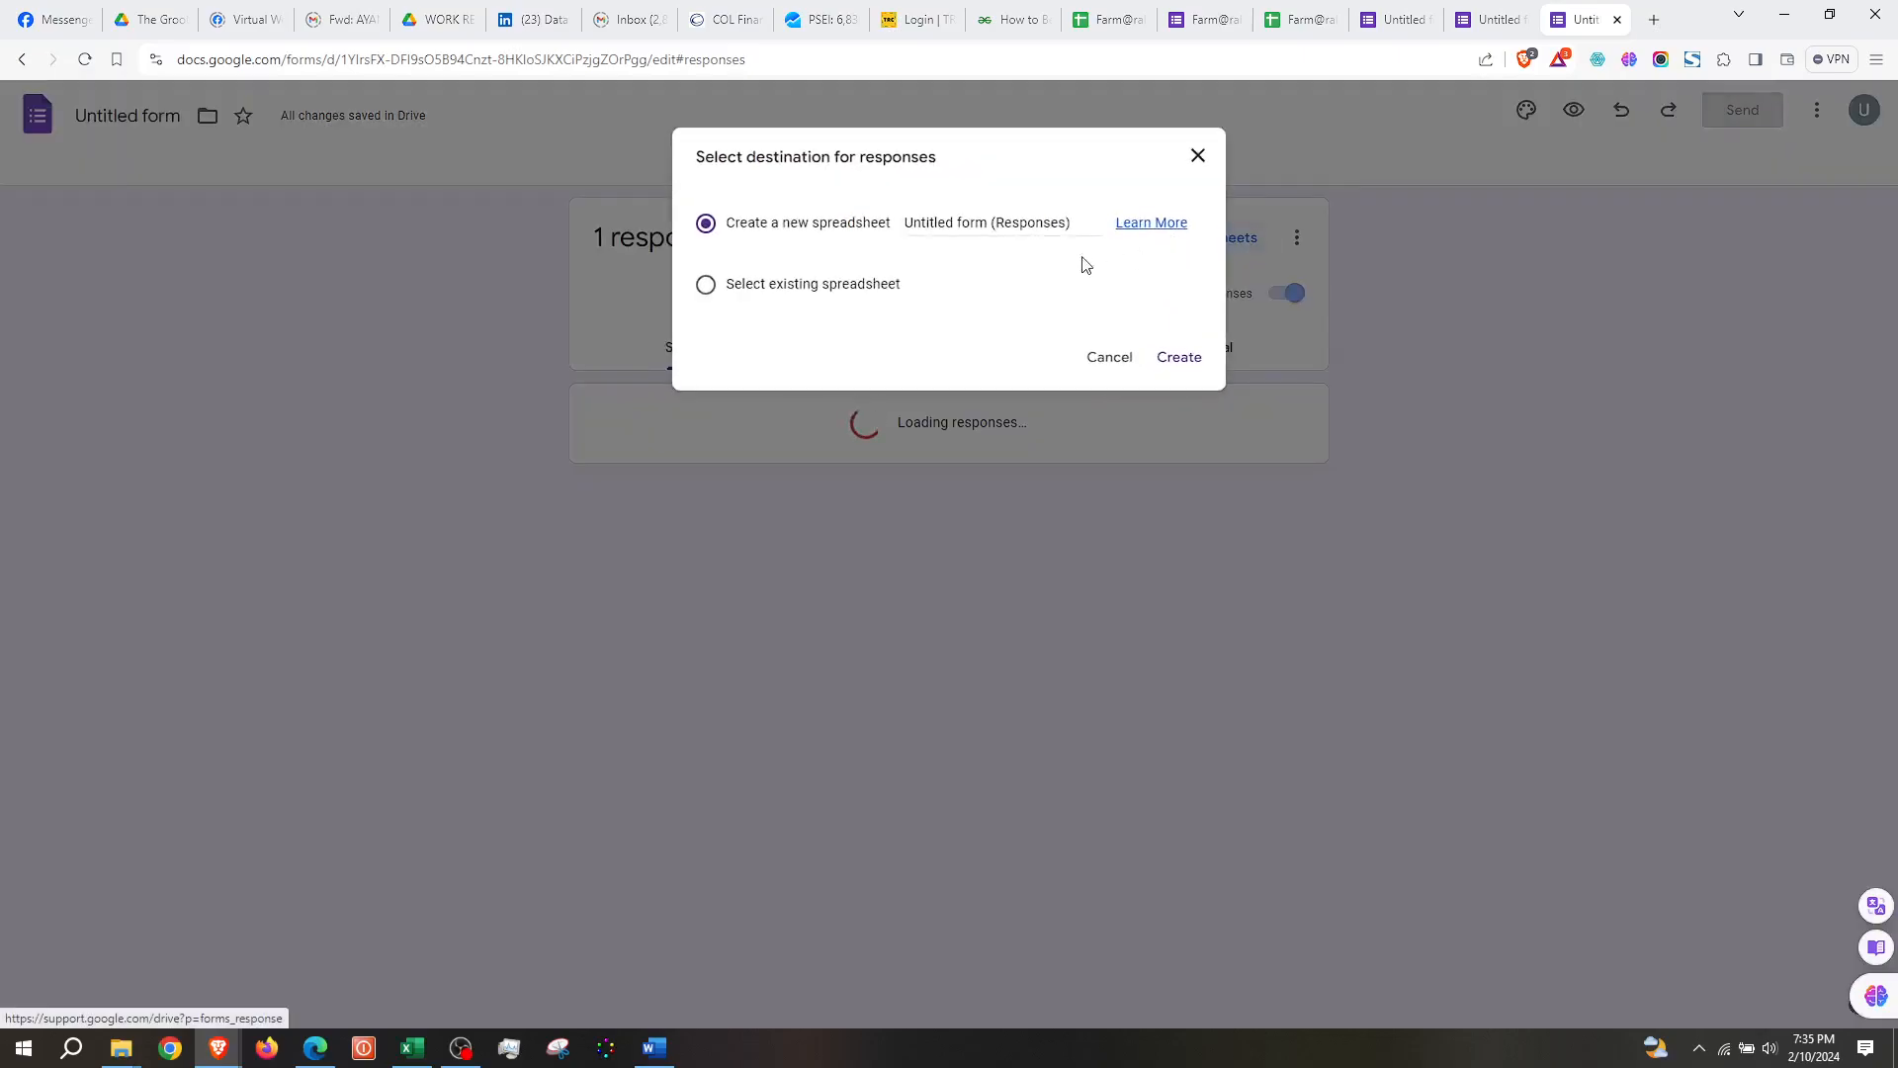
{"action": "left_click", "coordinate": [1175, 360]}
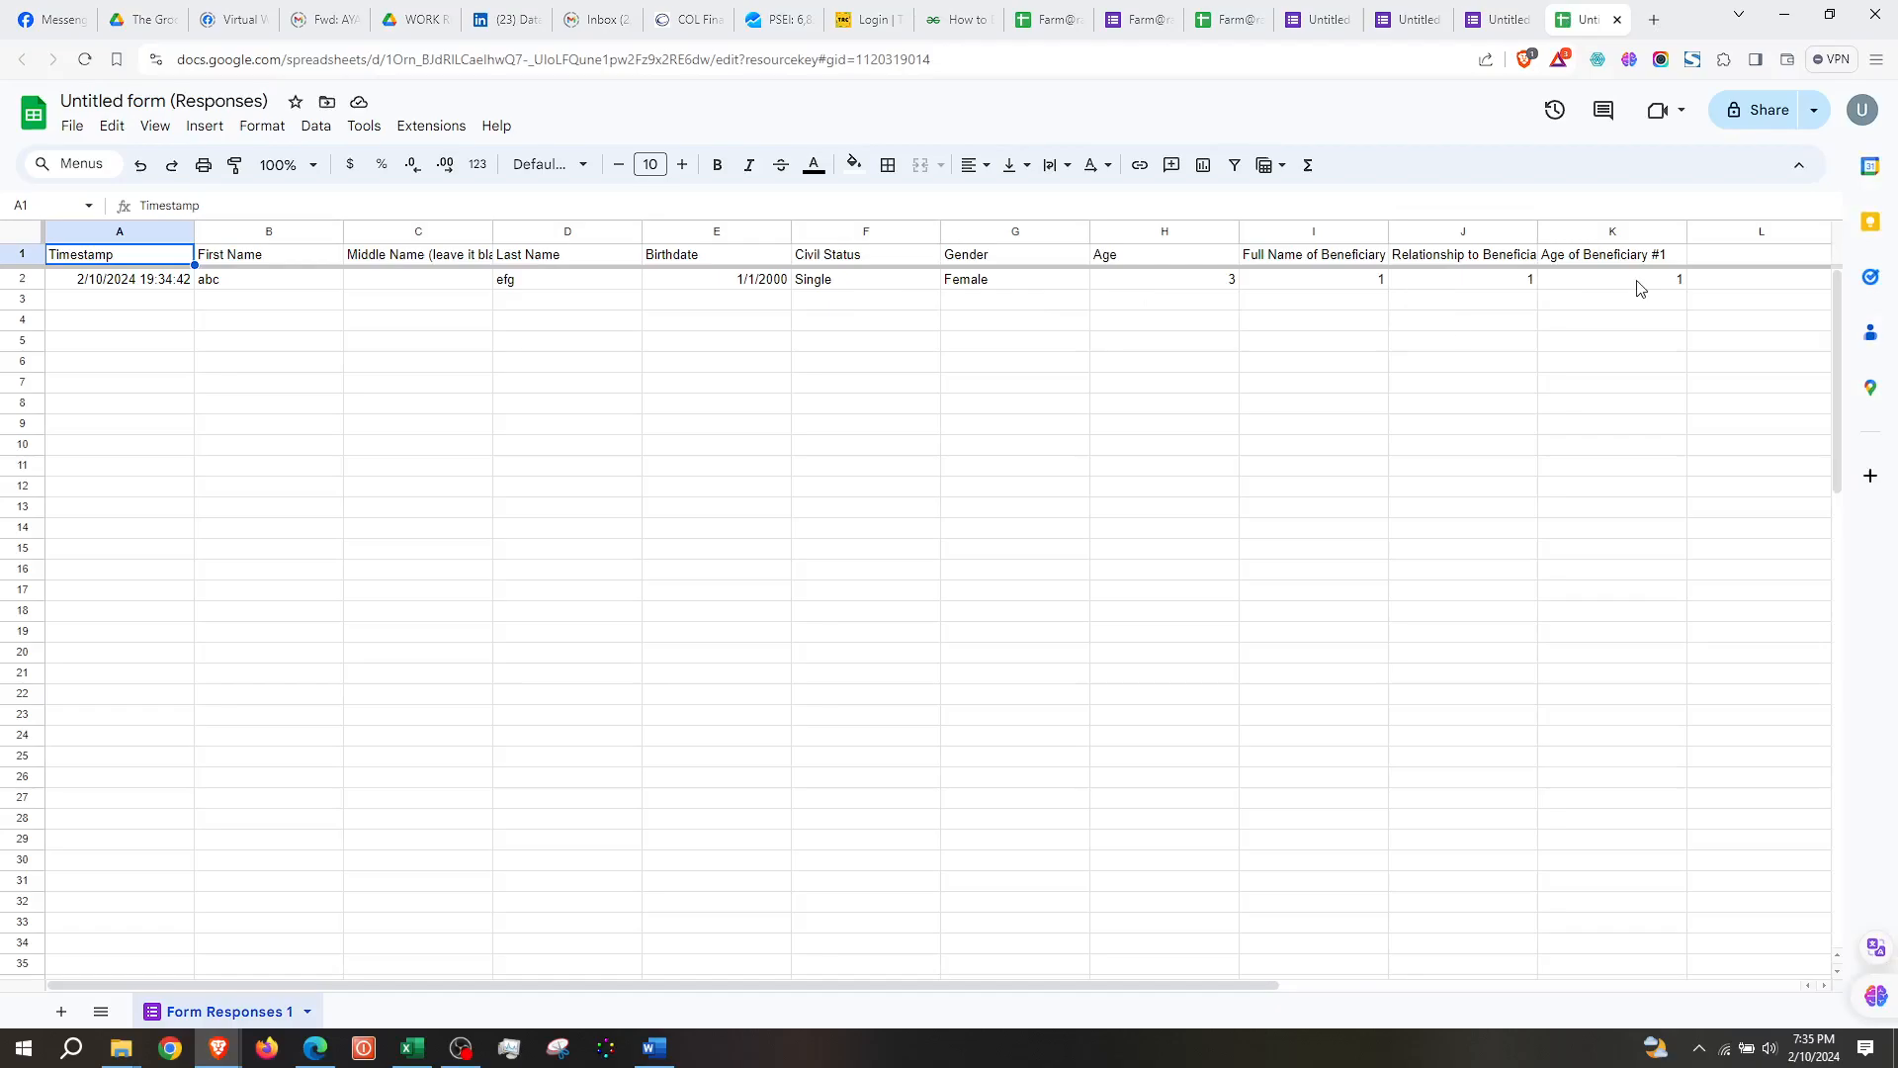
{"action": "left_click", "coordinate": [462, 1049]}
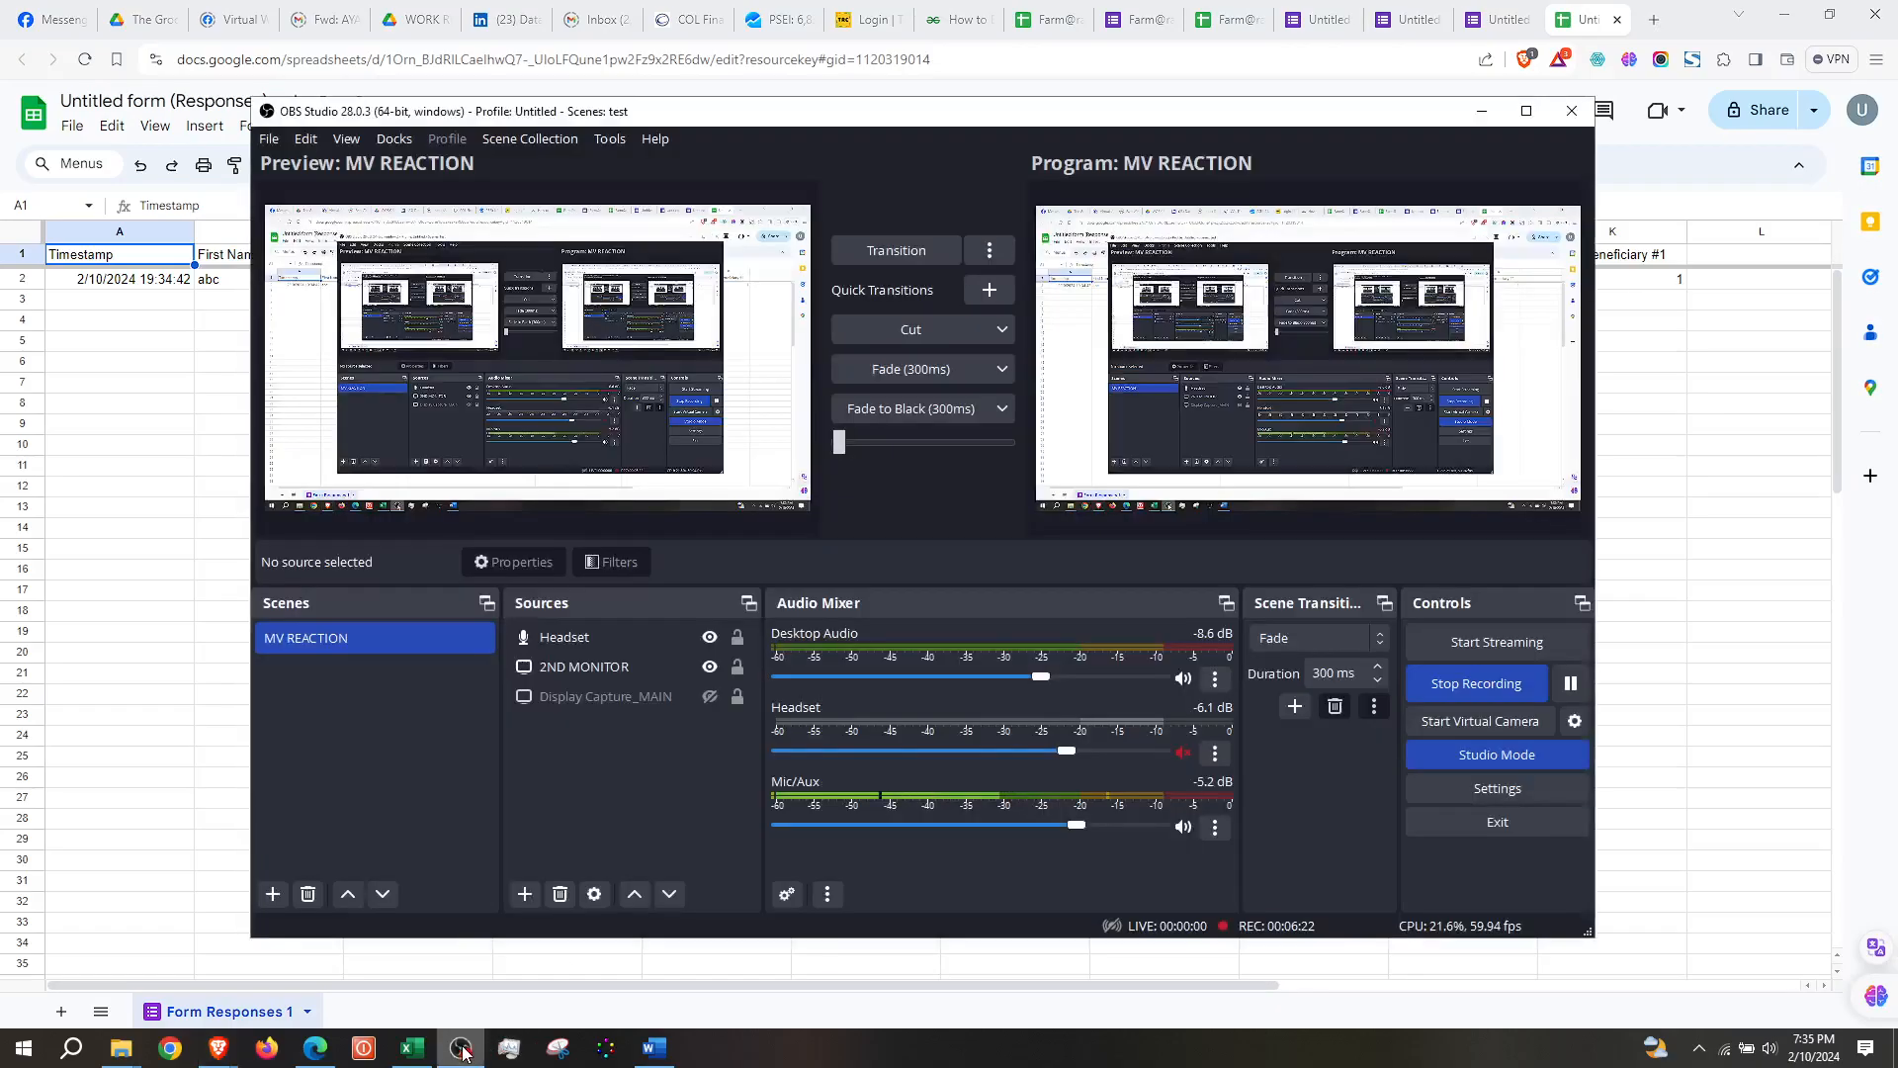